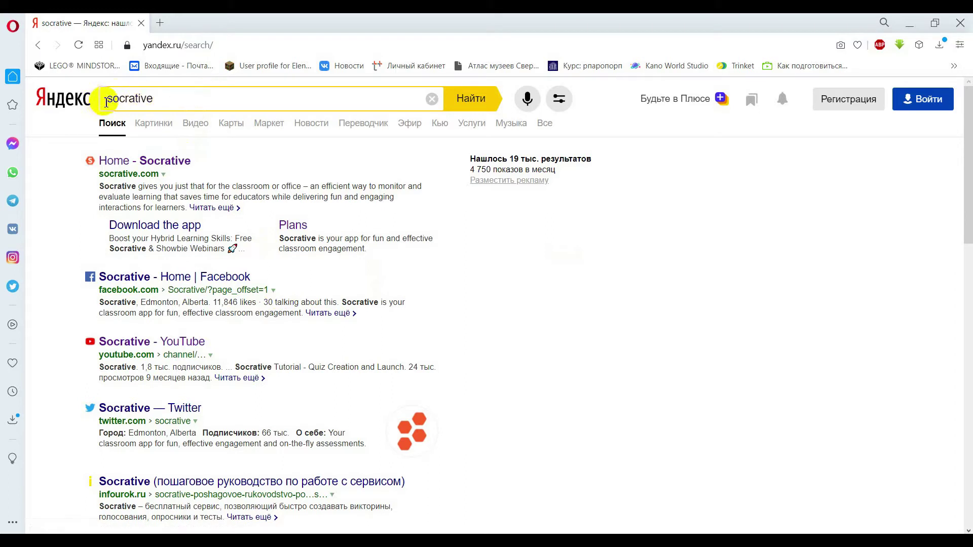
Search Yandex for 'socrative teacher' and open the b.socrative.com/login/teacher result.
left_click_drag(98, 102, 176, 102)
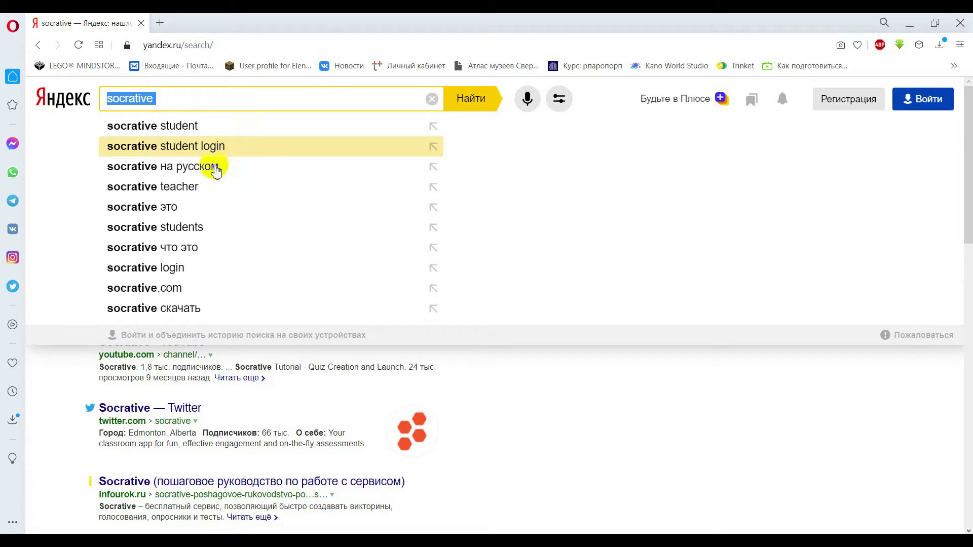
left_click(215, 194)
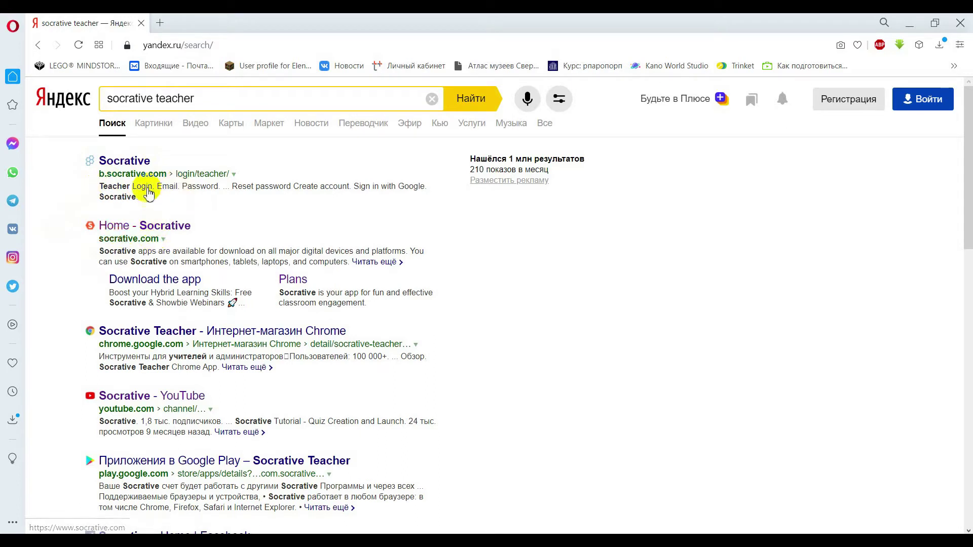
left_click(124, 161)
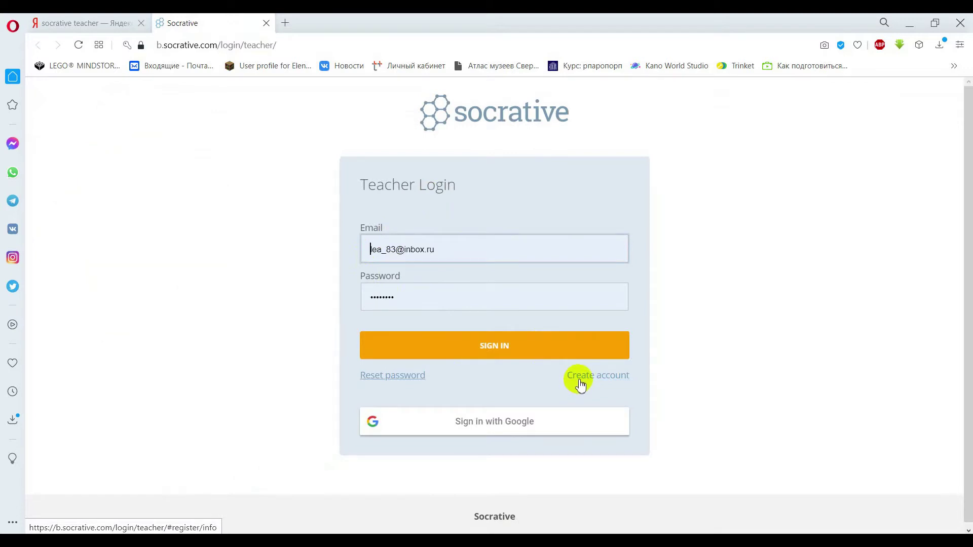
Open the Socrative New Teacher Account form, then return to the Yandex results tab.
left_click(604, 381)
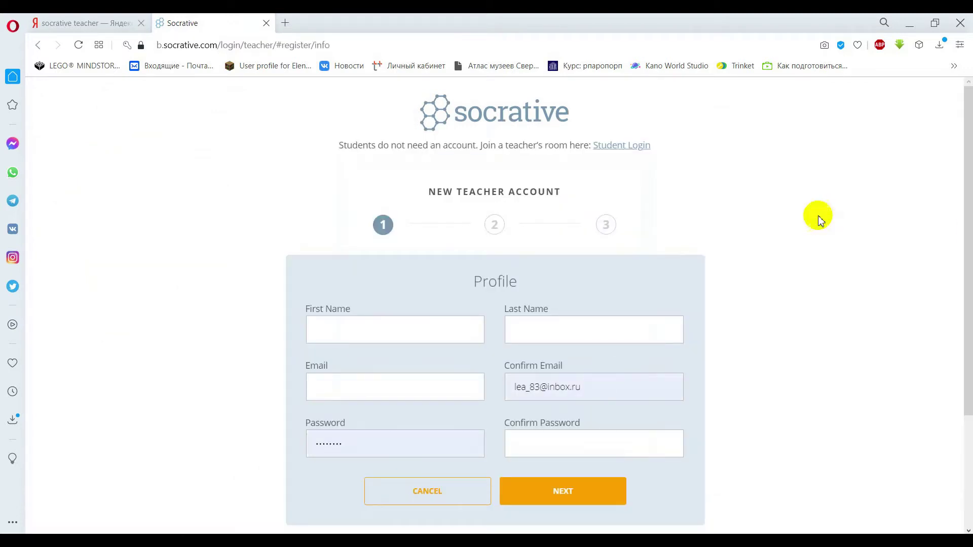
left_click_drag(962, 226, 963, 233)
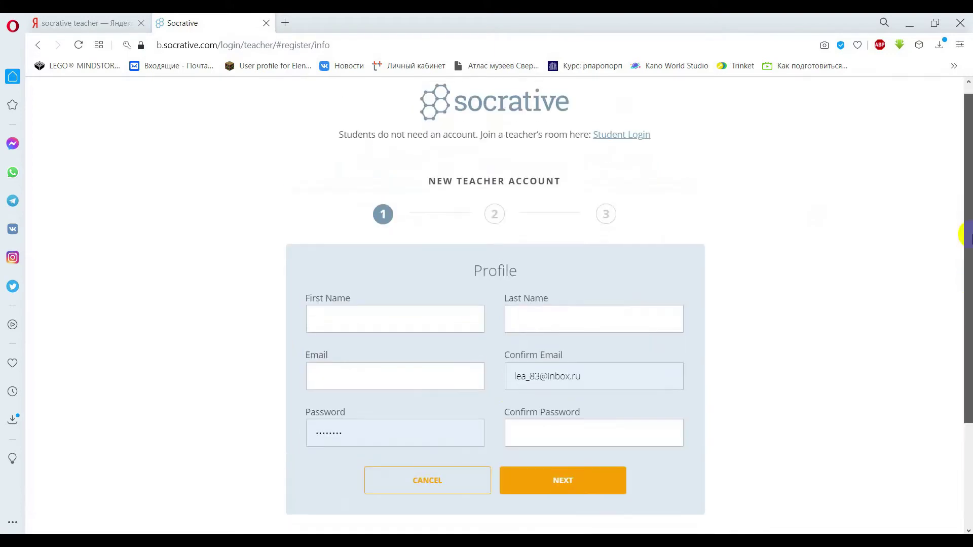
left_click(77, 22)
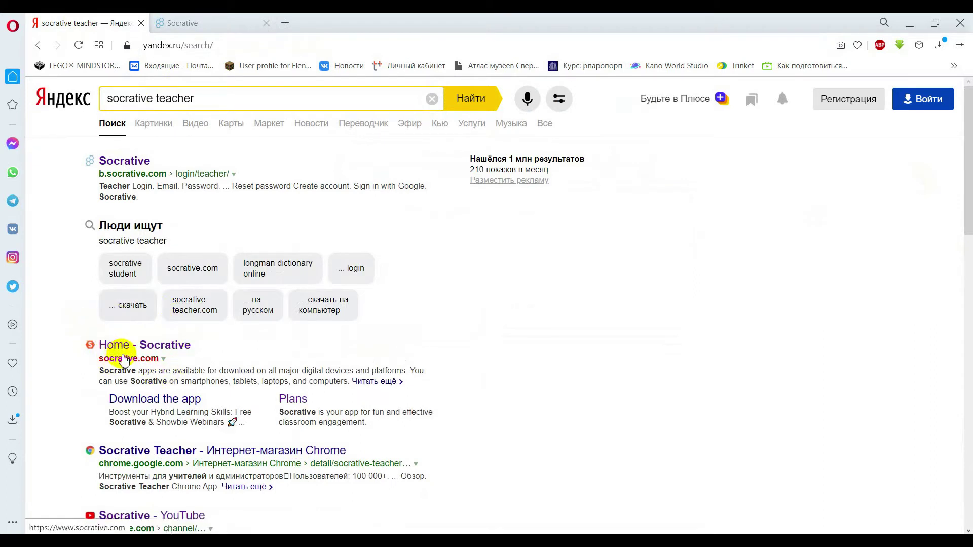
Open socrative.com, go to 'Sign up for free', and choose Sign up under the FREE plan.
left_click(123, 359)
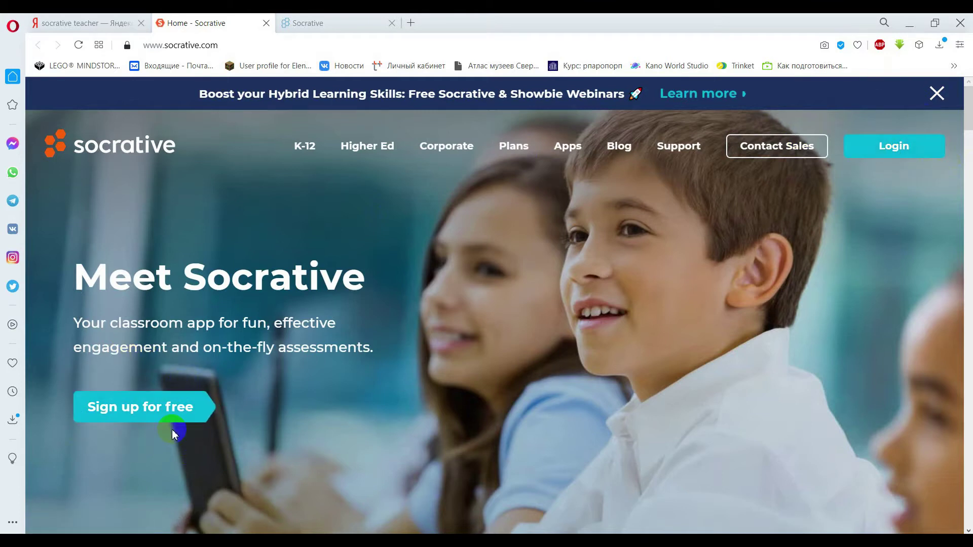
left_click(152, 408)
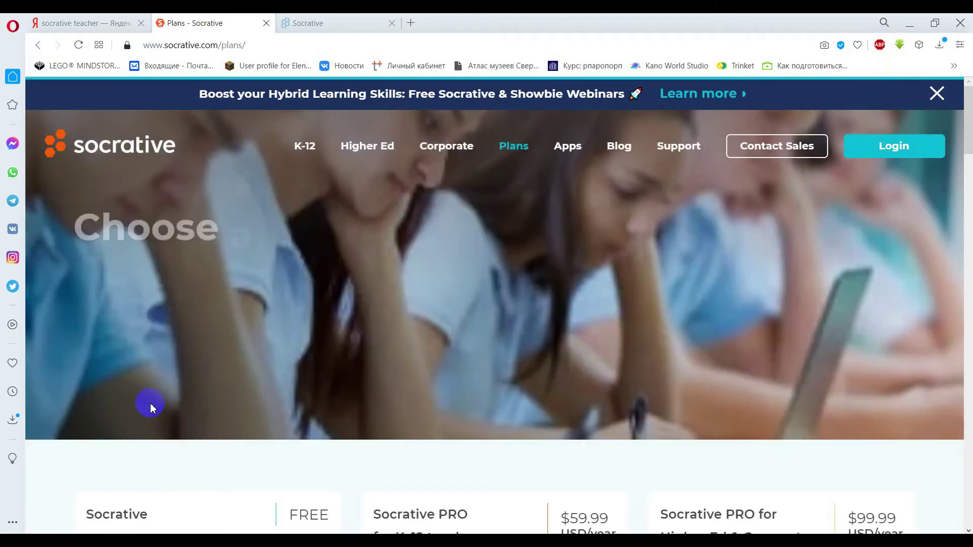
left_click_drag(968, 134, 968, 182)
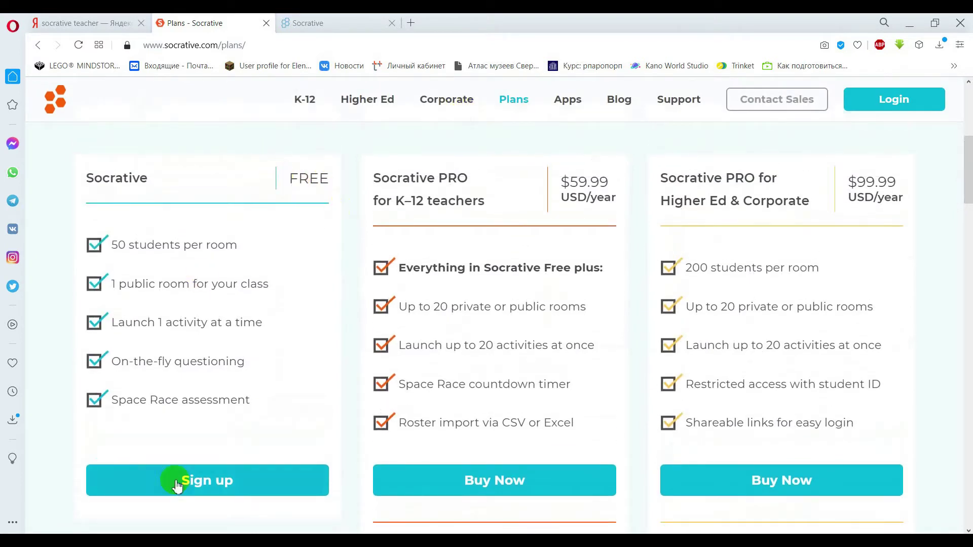
left_click(185, 483)
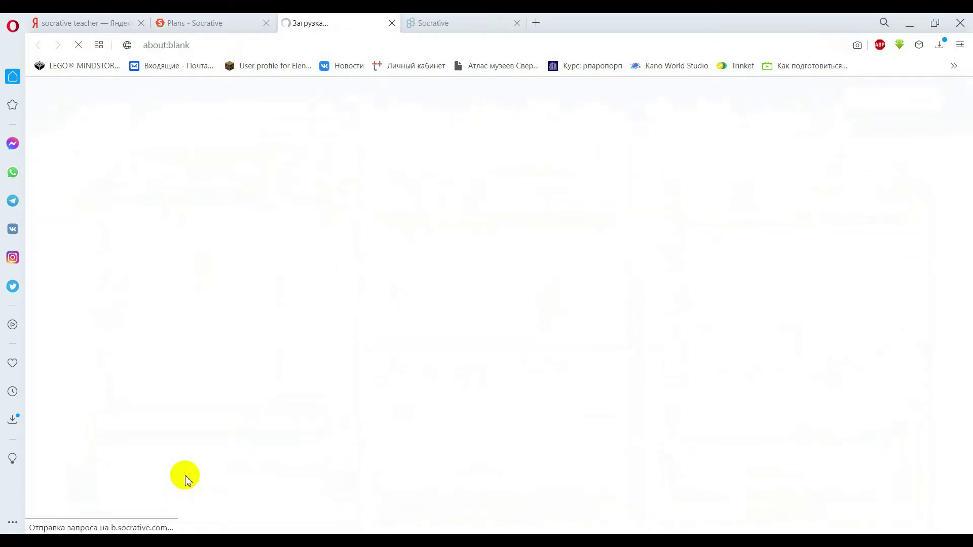
left_click(176, 22)
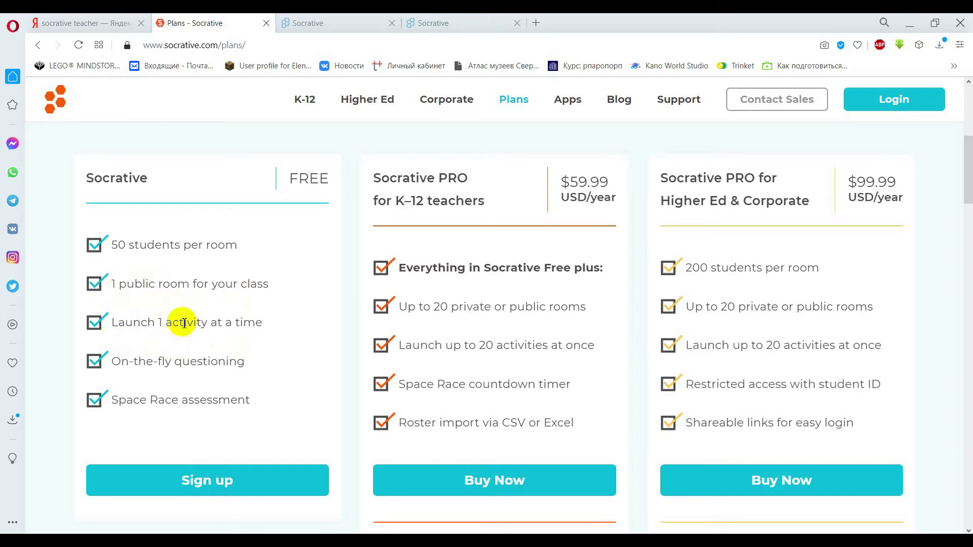
Close the Plans tab and return to the first registration form.
left_click(337, 22)
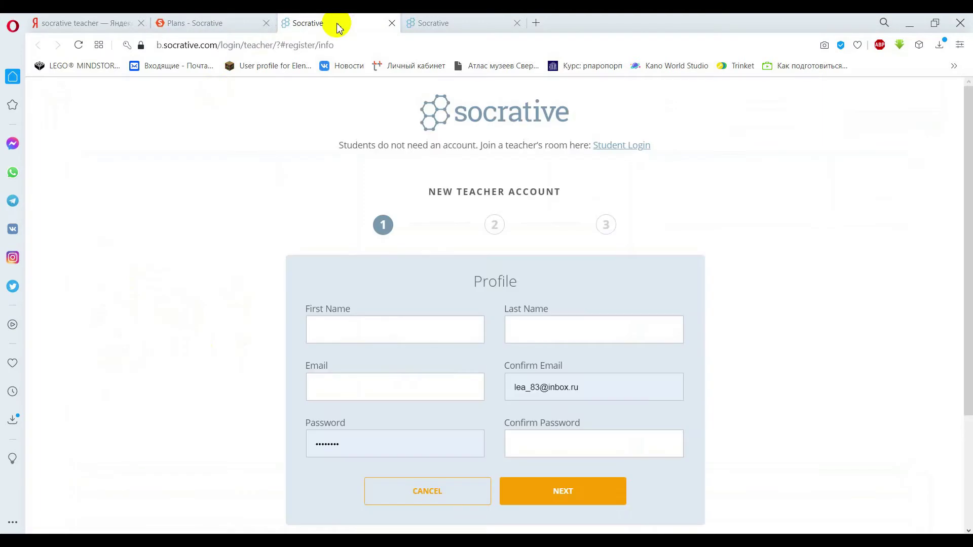
left_click(266, 23)
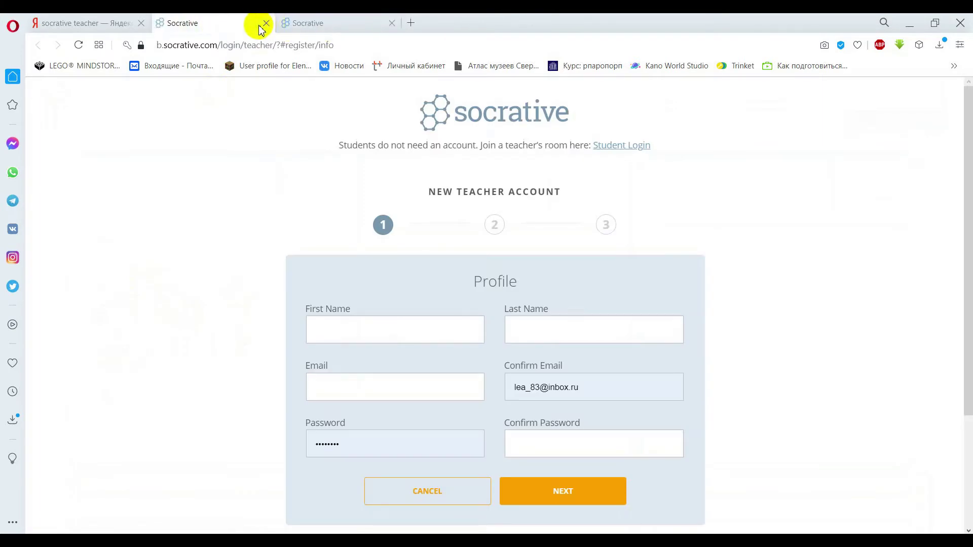
left_click(283, 28)
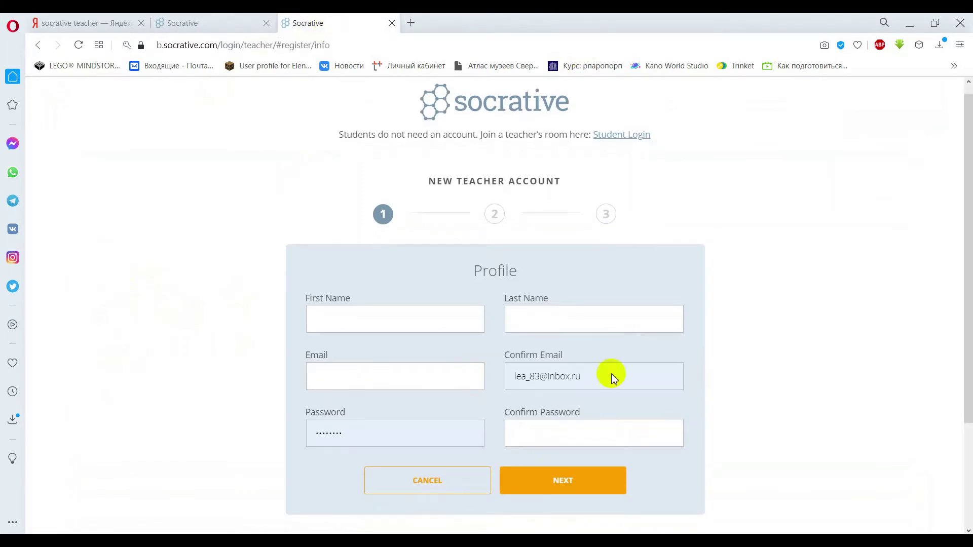
left_click(233, 24)
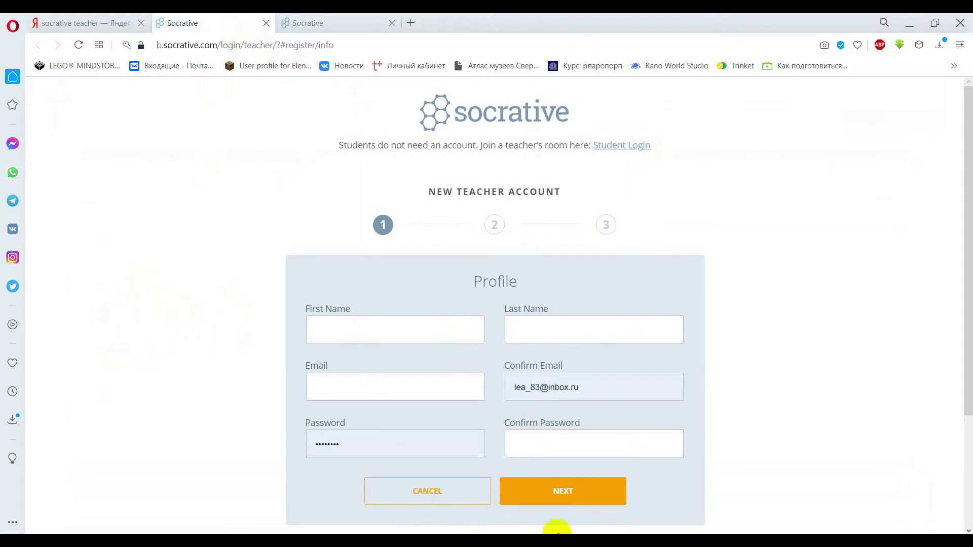
Fill the first and last name fields from saved browser suggestions.
left_click(376, 336)
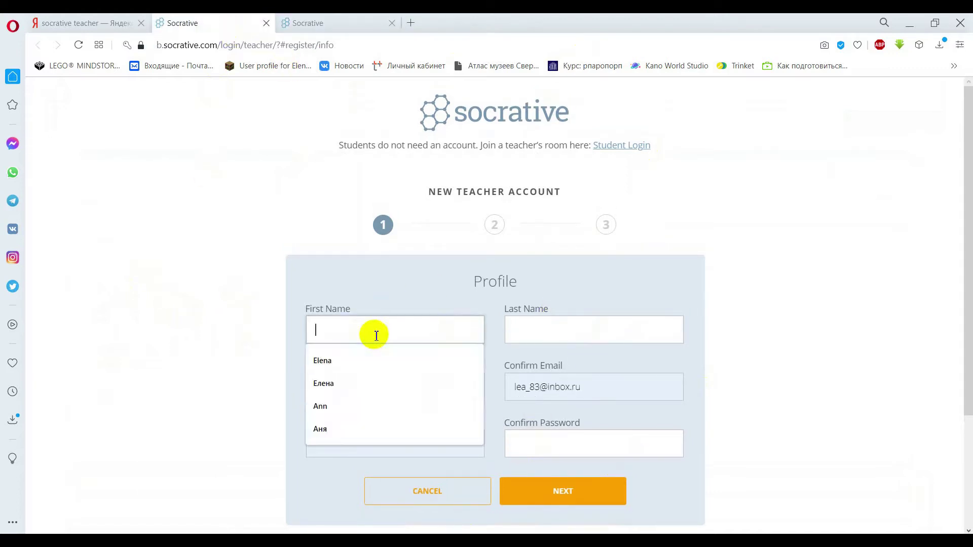
left_click(365, 363)
left_click(541, 321)
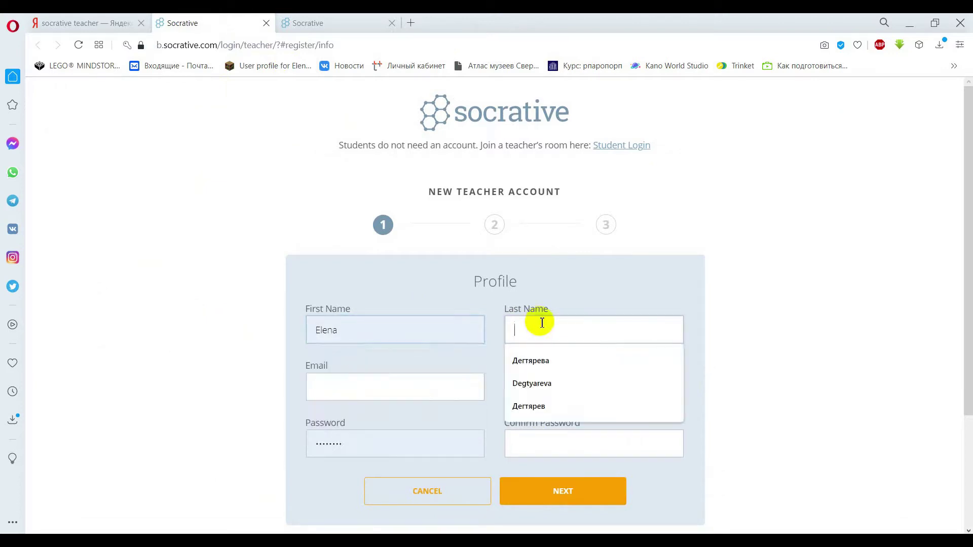
left_click(547, 386)
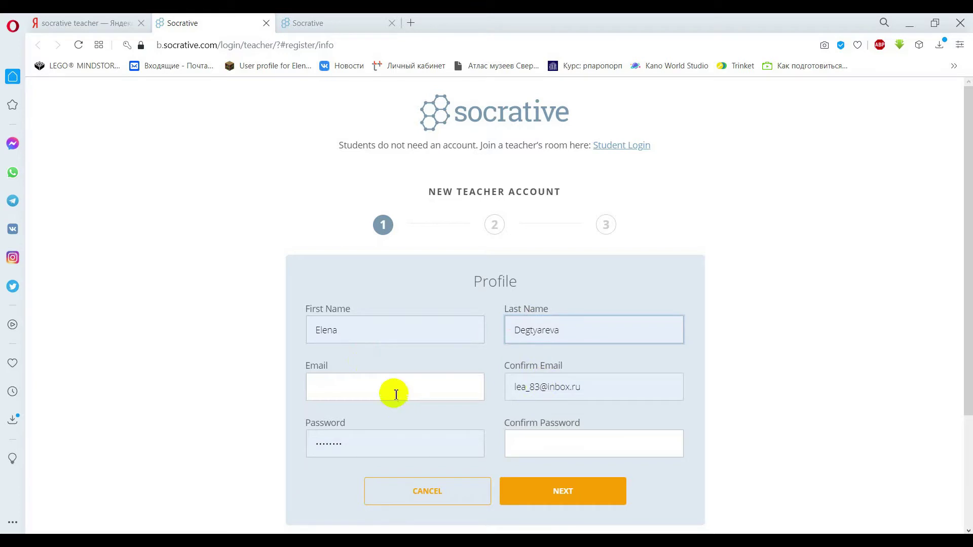
Retype the confirmation e-mail with the teacher's e-mail address and continue to Demographics.
left_click(397, 401)
scroll(507, 364, "down", 1)
left_click_drag(625, 330, 498, 337)
key("BackSpace")
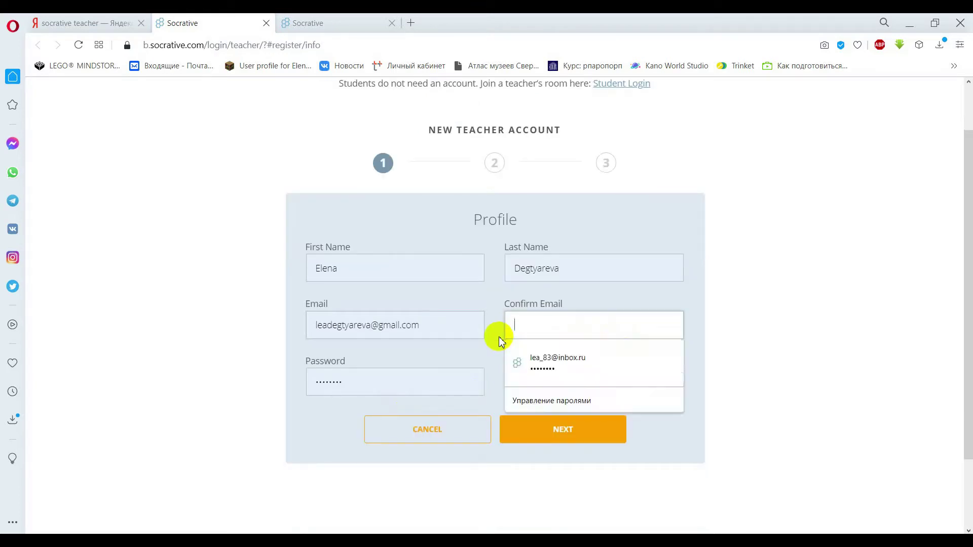
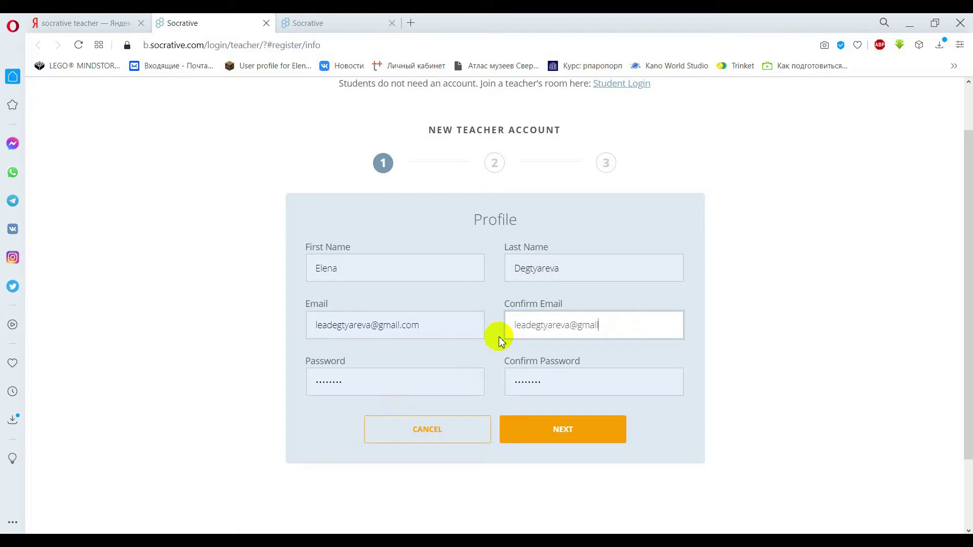
left_click(799, 284)
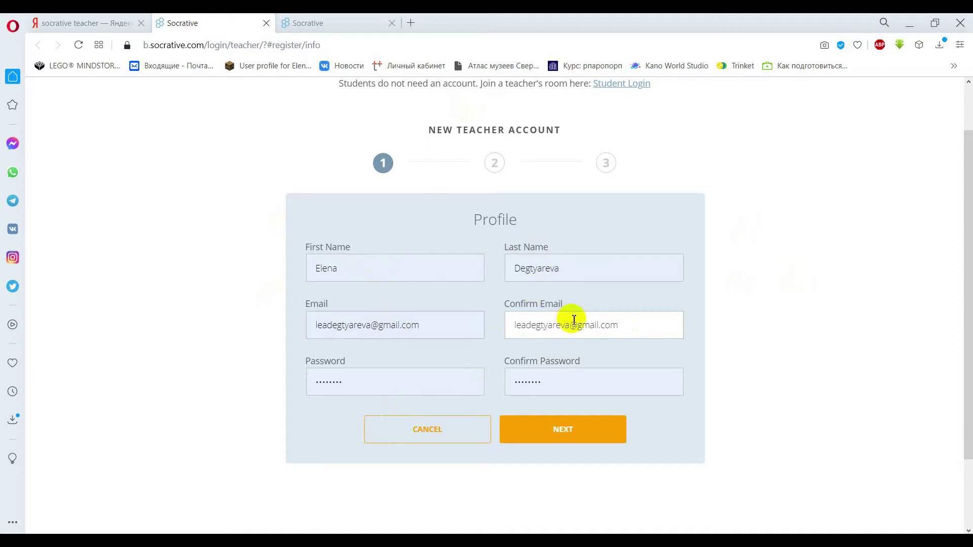
left_click(572, 433)
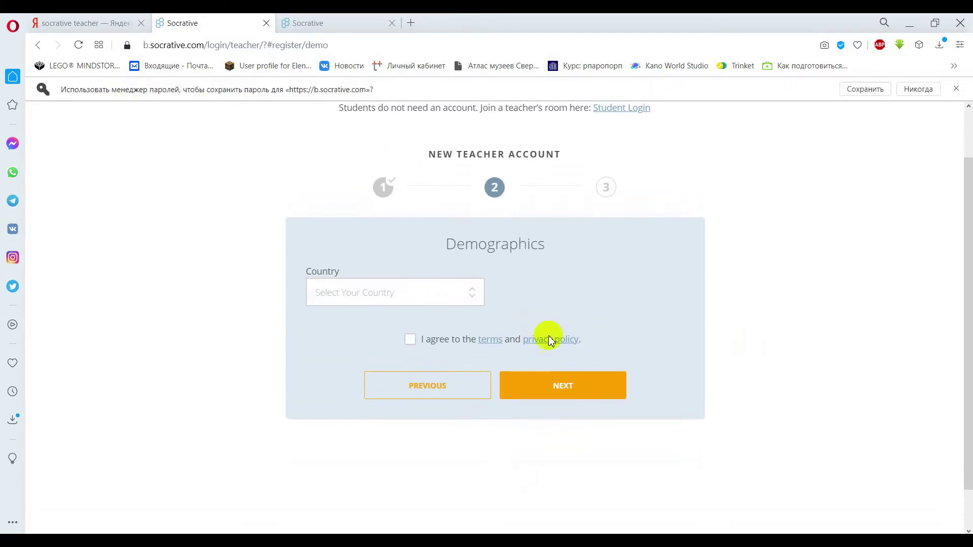
Set the country to Russia and the organization type to Primary/Secondary School.
left_click(466, 294)
left_click_drag(478, 318, 482, 439)
left_click(362, 344)
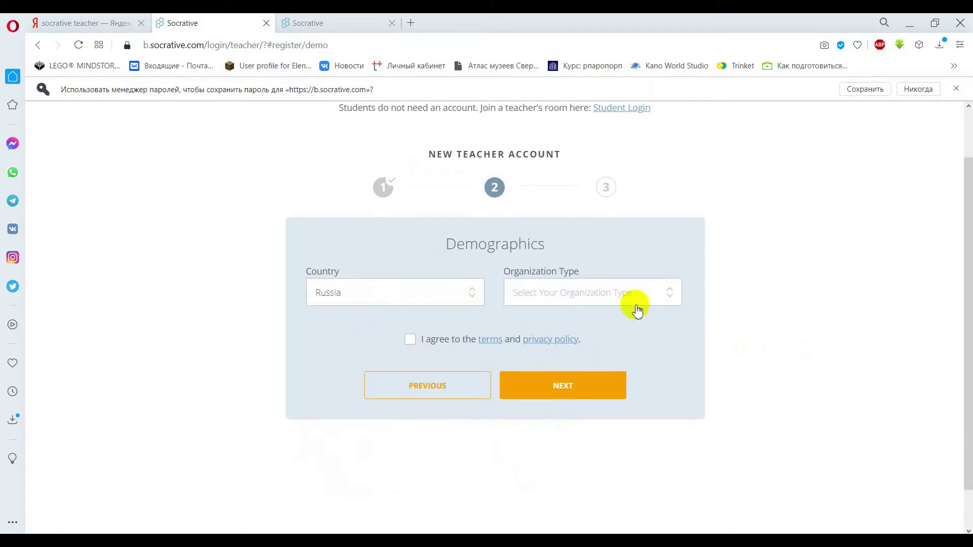
left_click(679, 303)
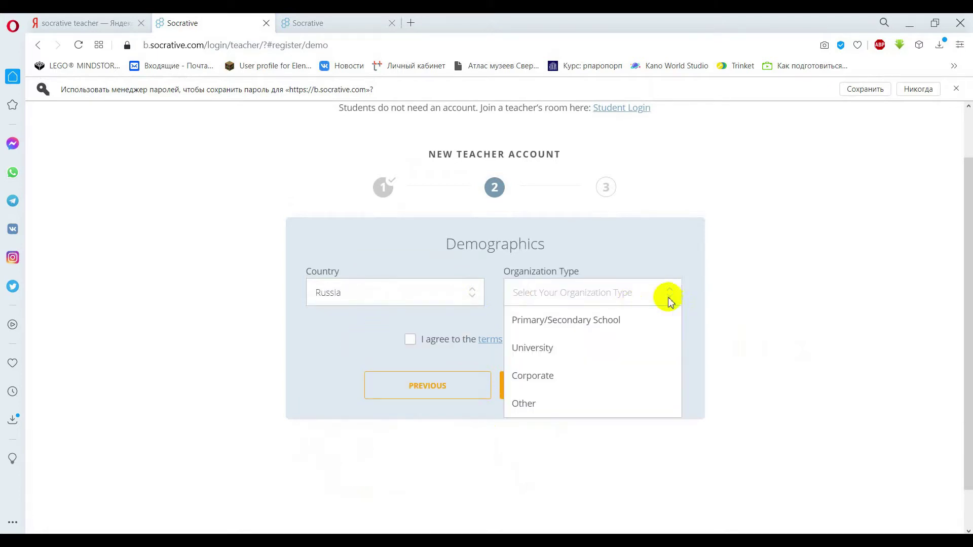
left_click(588, 330)
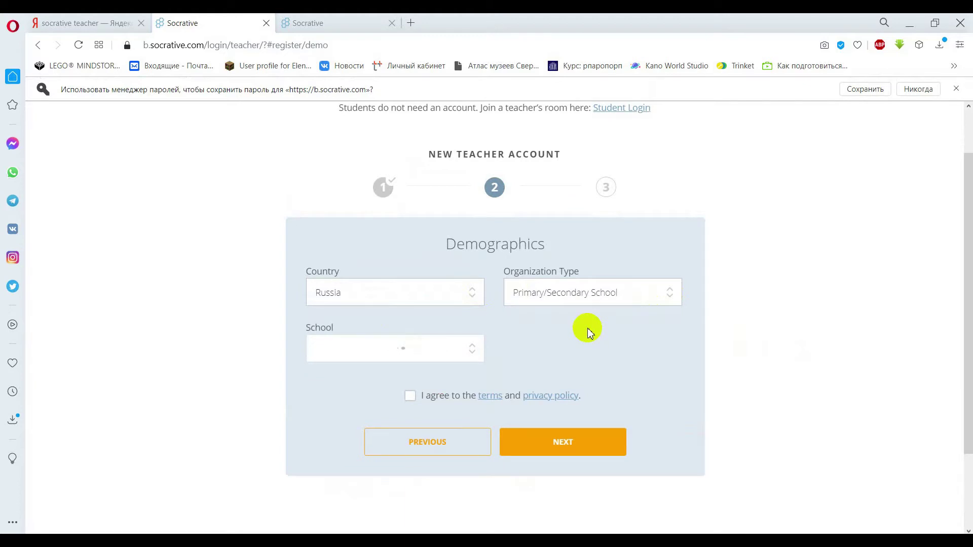
Mark the school as not listed and enter the school name 'Center of creativity'.
left_click(477, 356)
left_click_drag(480, 382, 480, 453)
left_click(529, 341)
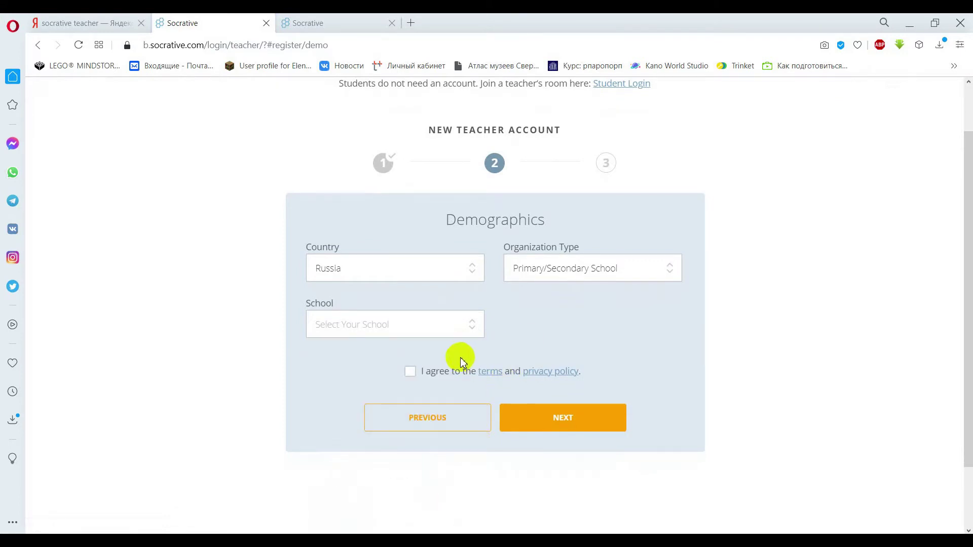
left_click(472, 330)
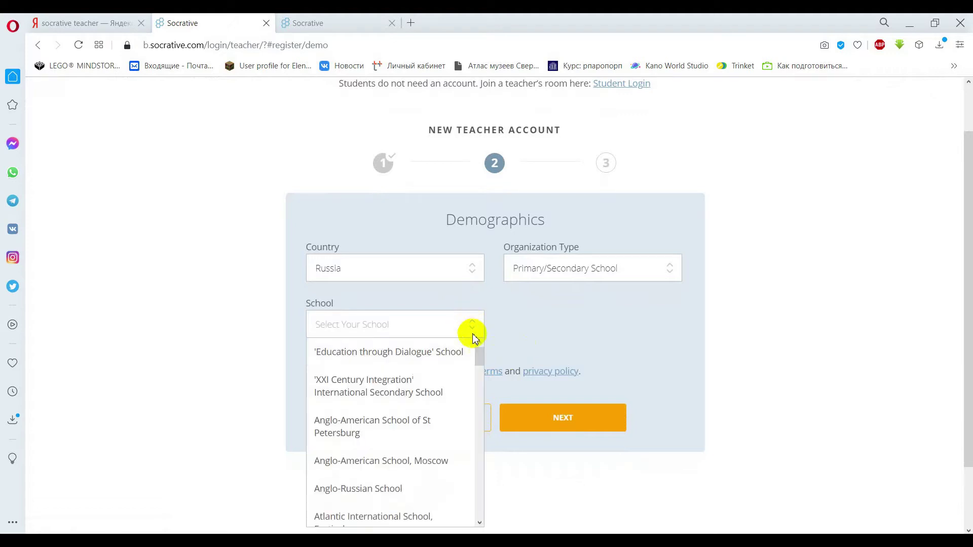
left_click_drag(479, 357, 479, 509)
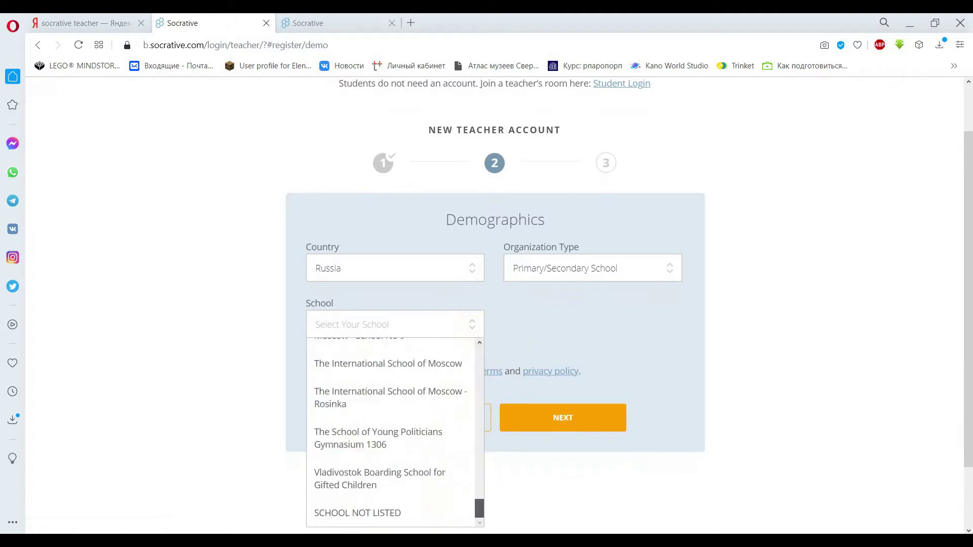
left_click(389, 515)
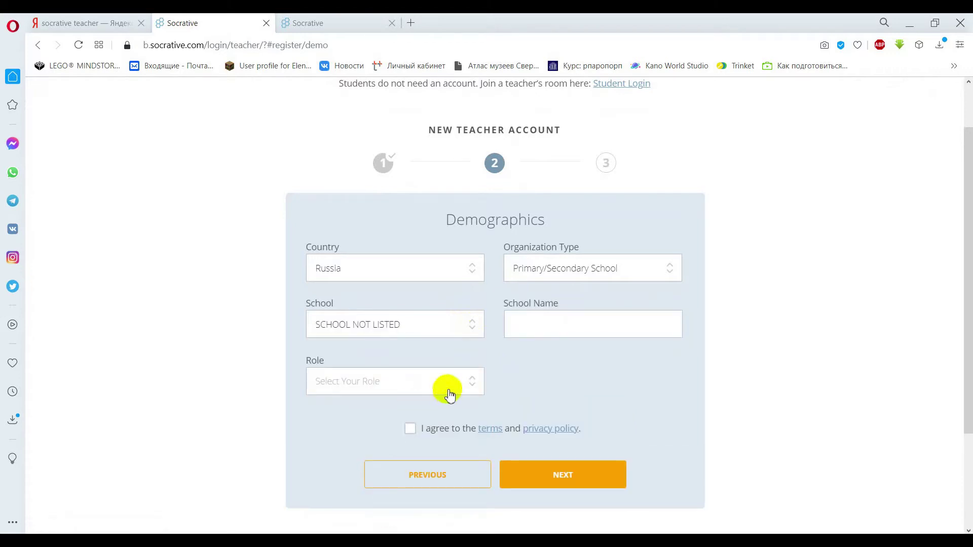
left_click(530, 323)
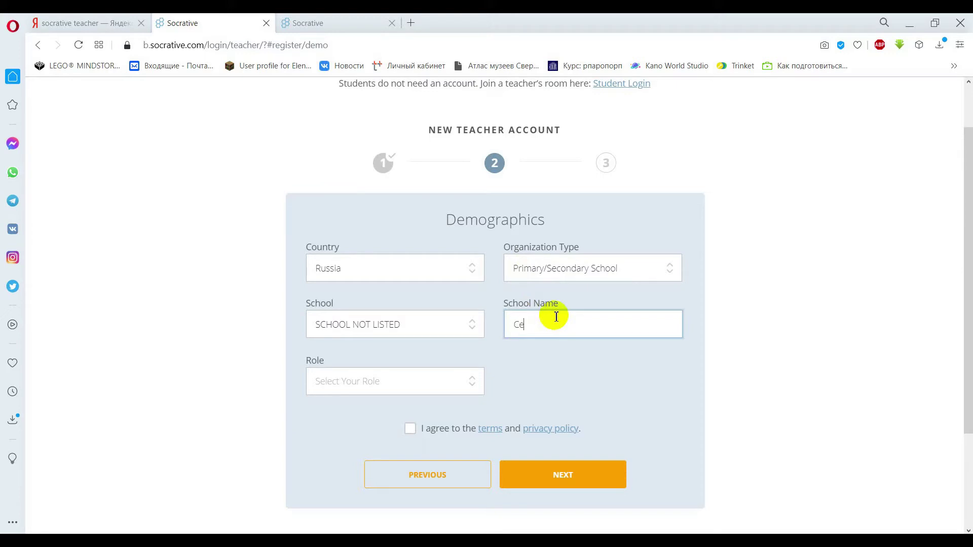
type("er of creativity")
Choose Teacher as the role, accept the terms and continue.
left_click(426, 381)
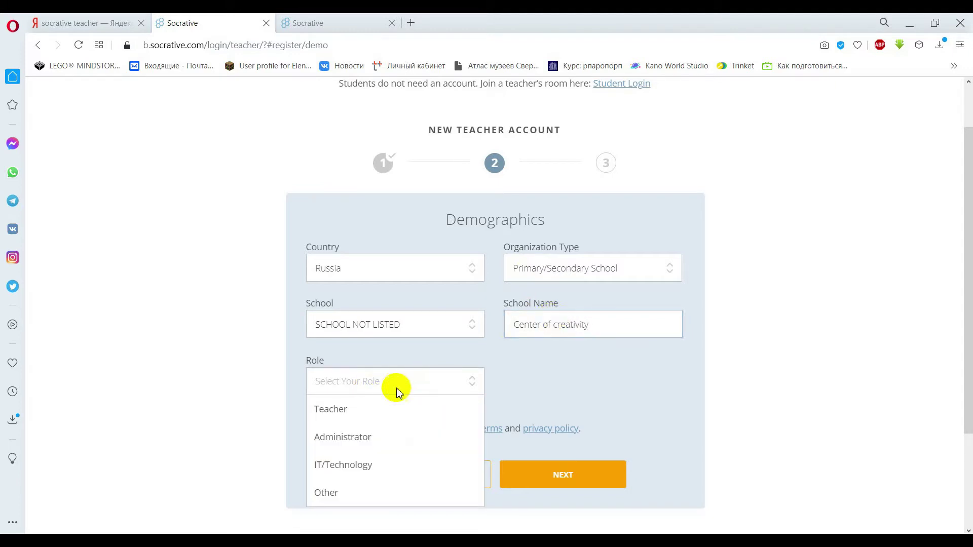
left_click(375, 408)
left_click(410, 431)
left_click(540, 470)
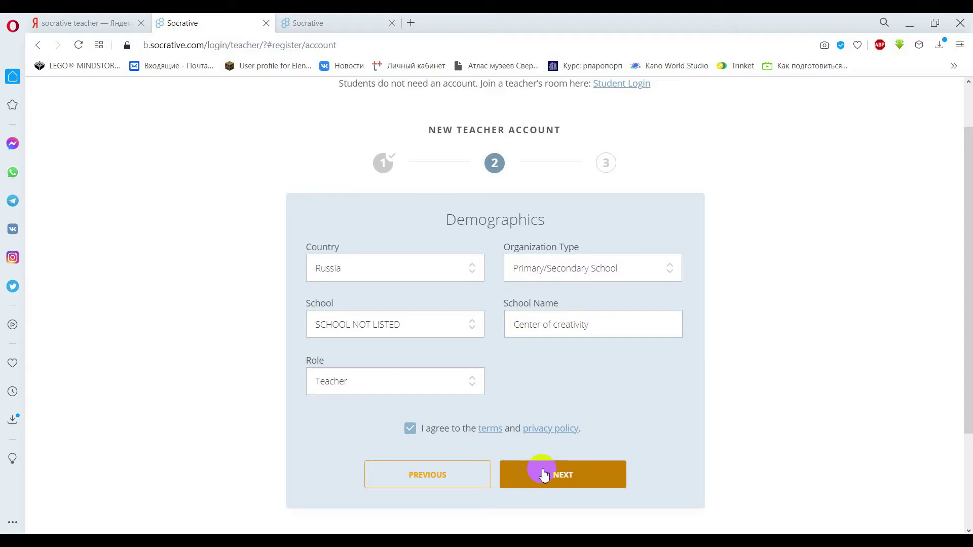
Choose Socrative FREE instead of PRO as the account type and finish registration.
left_click(544, 475)
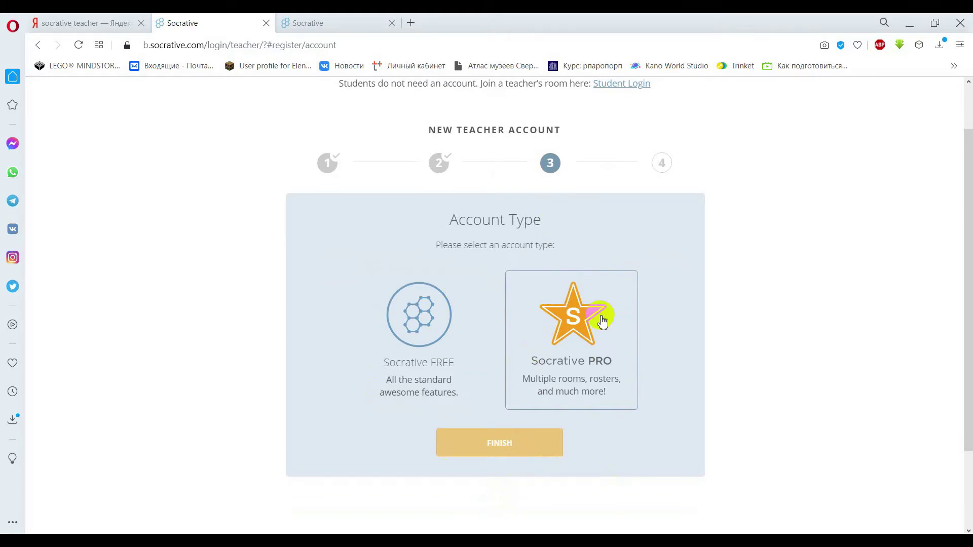
left_click(602, 321)
scroll(602, 320, "down", 3)
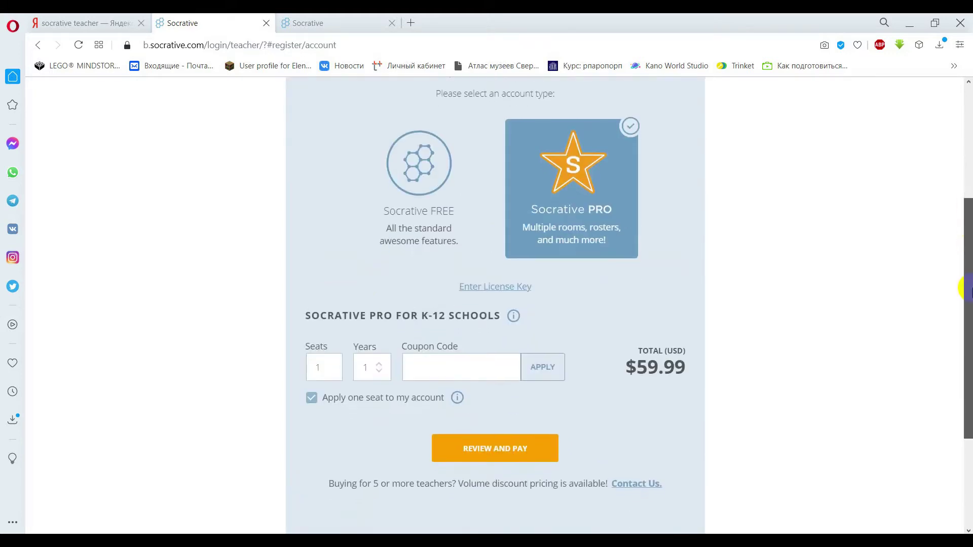
scroll(580, 225, "up", 1)
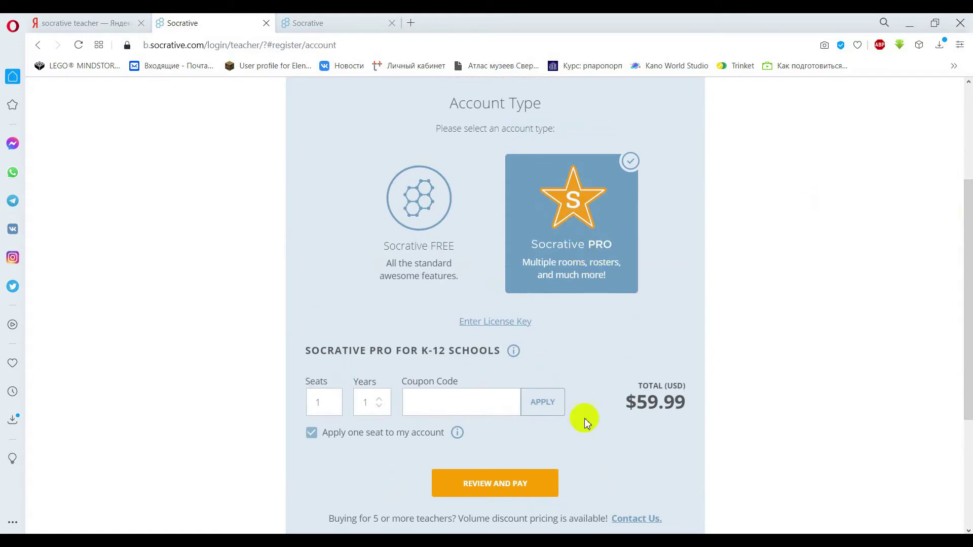
left_click(410, 203)
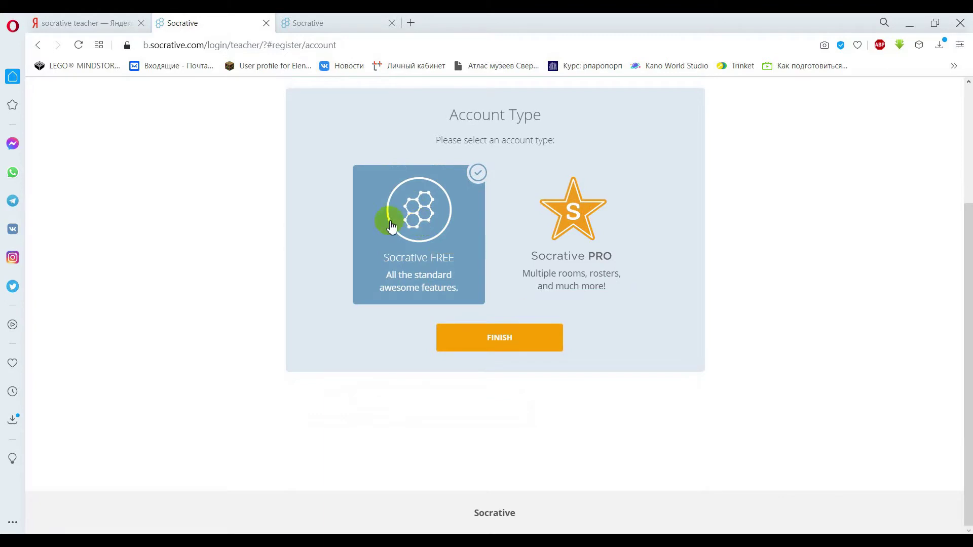
left_click(485, 344)
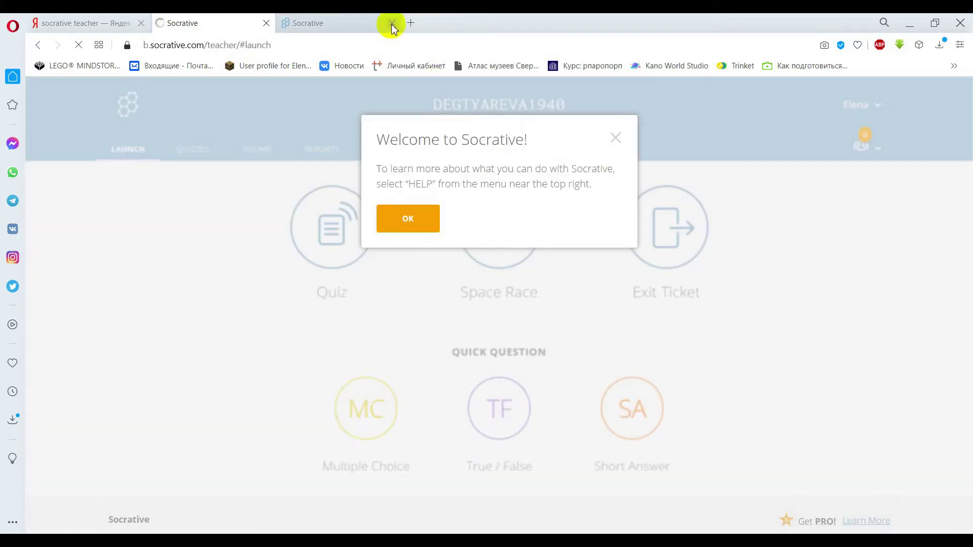
Close the third Socrative tab and the Welcome dialog, then go to the Quizzes section.
left_click(391, 24)
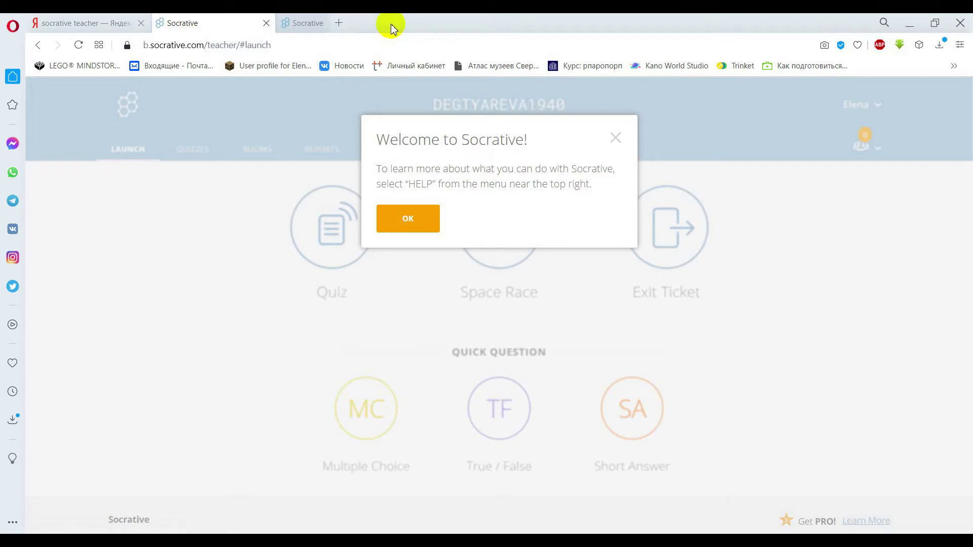
left_click(616, 142)
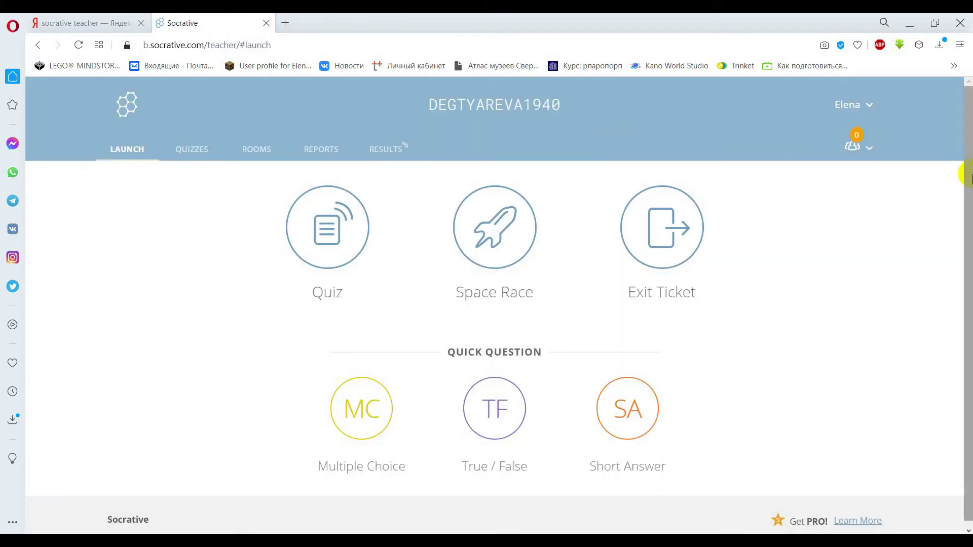
left_click_drag(966, 174, 966, 150)
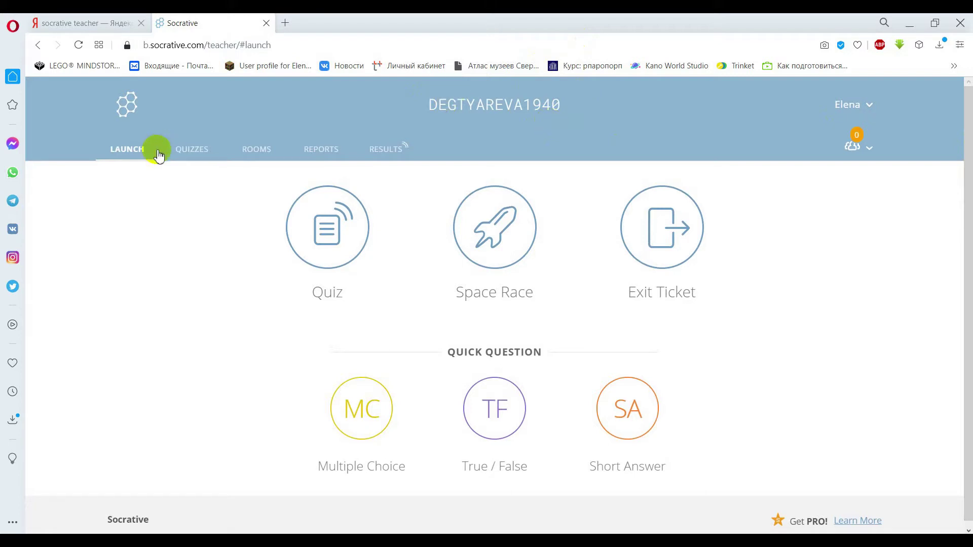
left_click(322, 257)
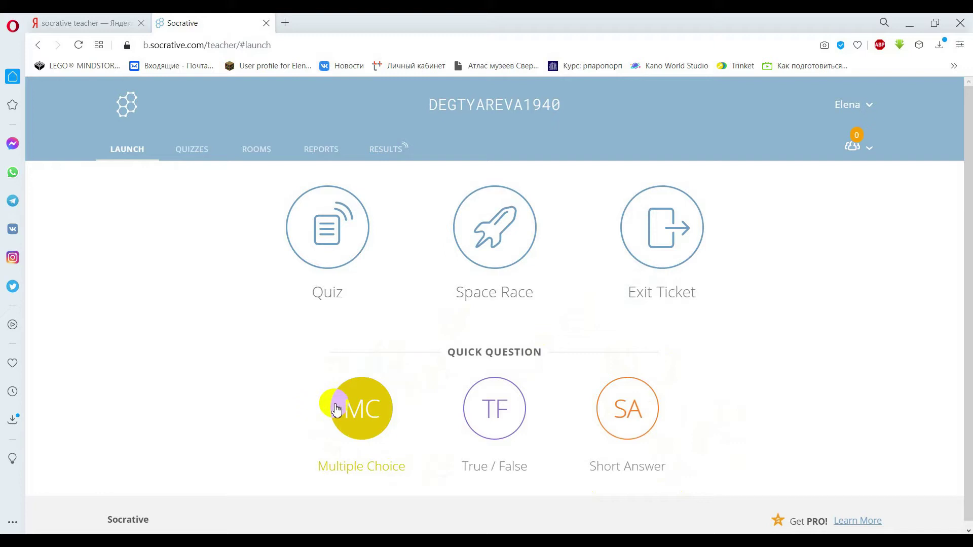
left_click(635, 408)
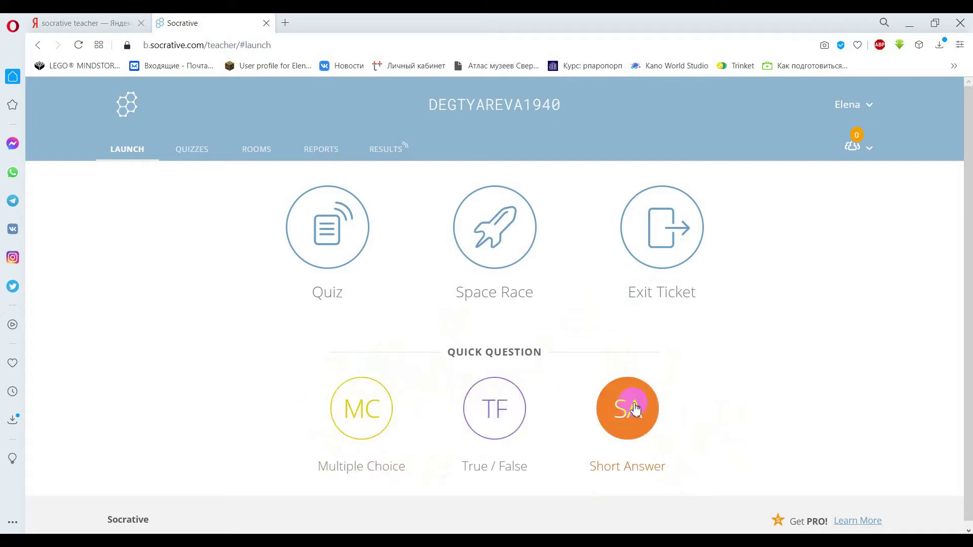
left_click(187, 157)
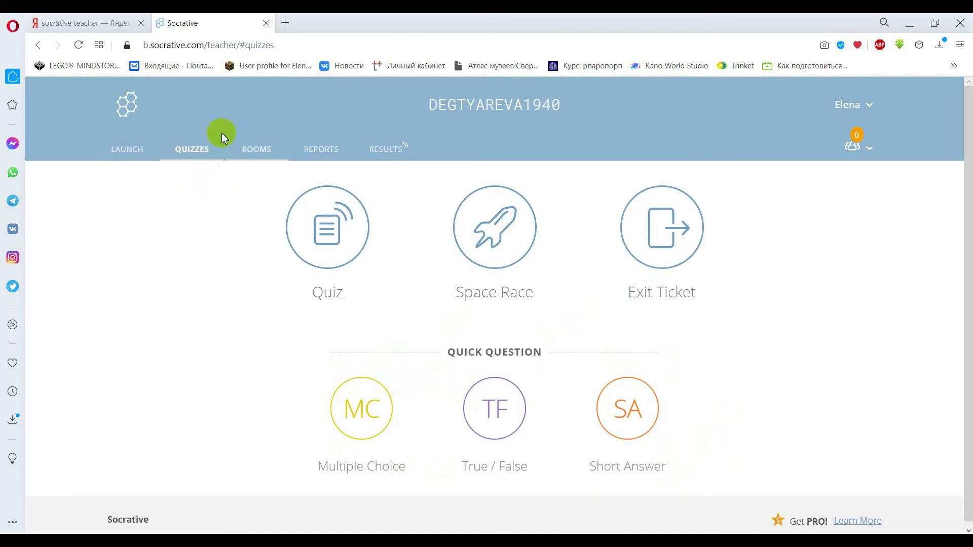
Check the Quizzes list showing World Facts Quiz, then switch to the Rooms page.
left_click(198, 158)
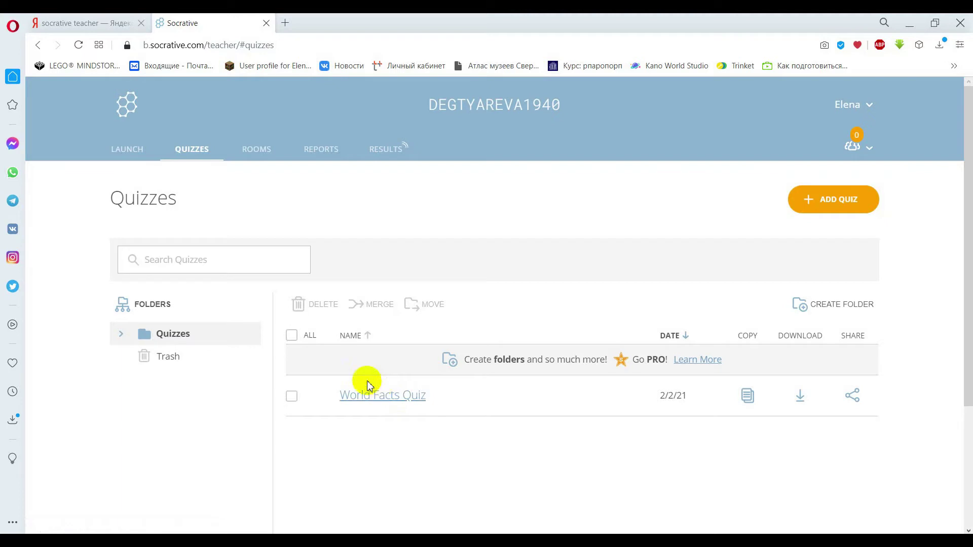
left_click(257, 157)
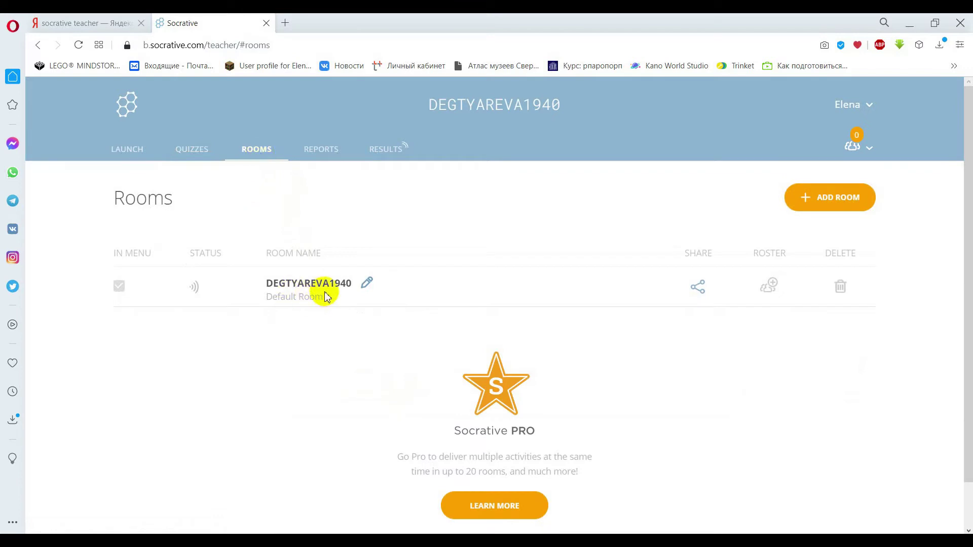
Rename the default room, replacing part of its name with the teacher's first name.
left_click(367, 285)
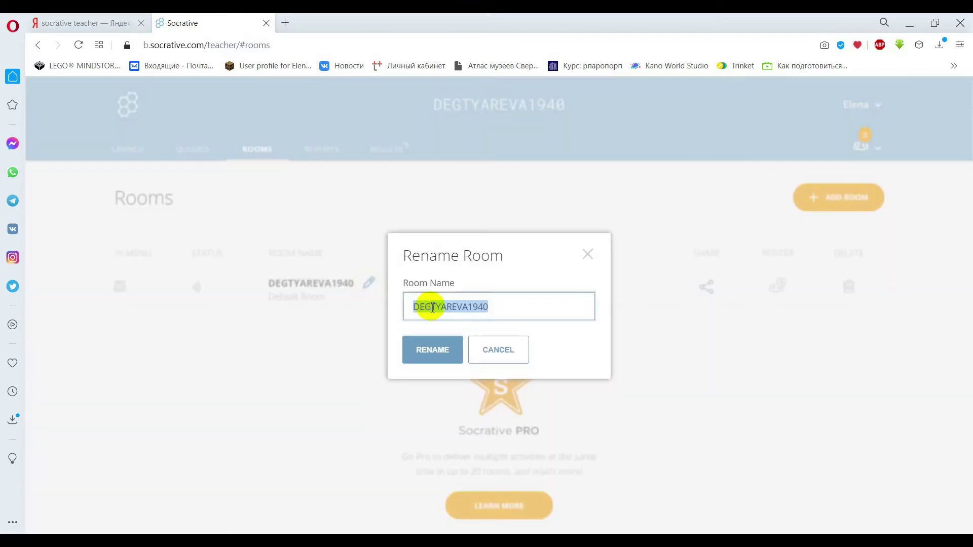
left_click_drag(471, 306, 413, 307)
type("ELENA")
left_click(423, 348)
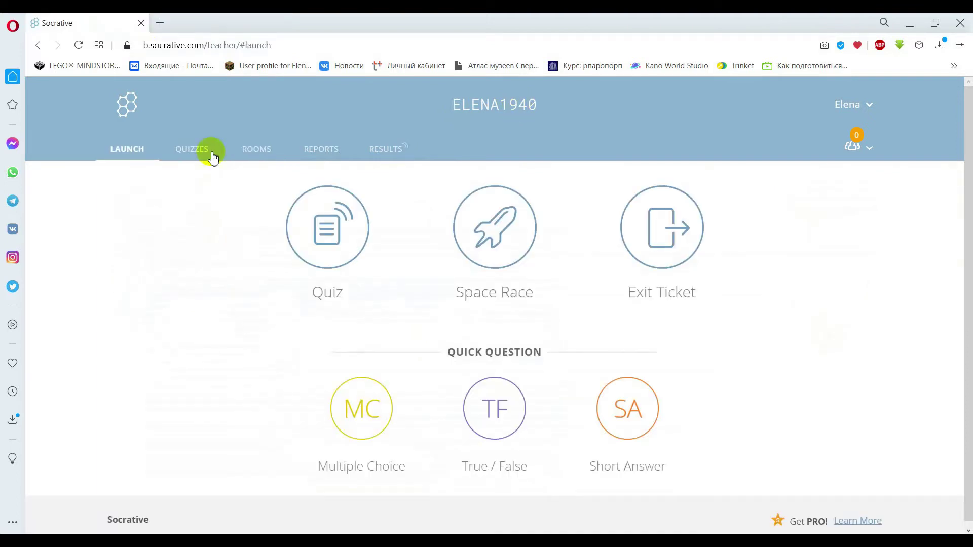
Start a new quiz via Quizzes > Add Quiz > Create New and add a Multiple Choice question.
left_click(192, 154)
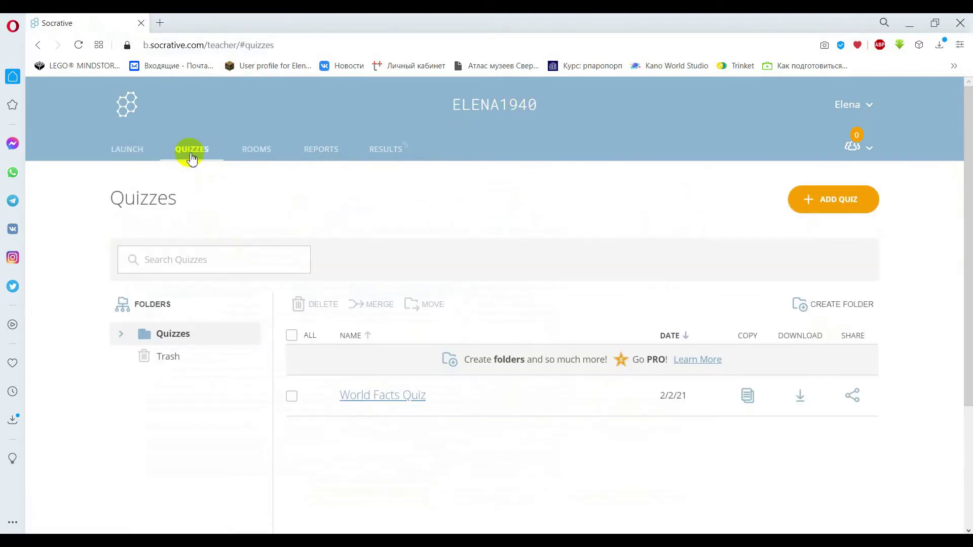
left_click(836, 202)
left_click(814, 196)
left_click(821, 202)
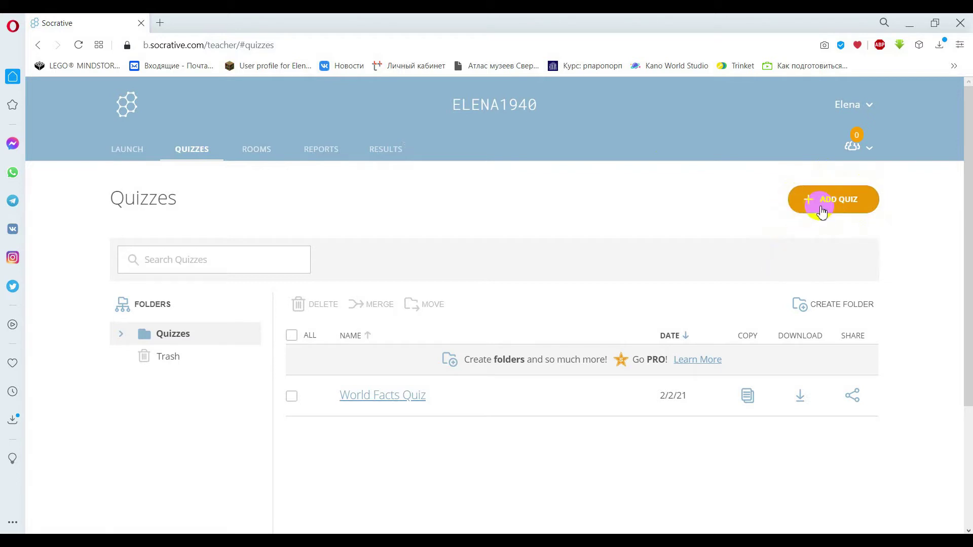
left_click(802, 226)
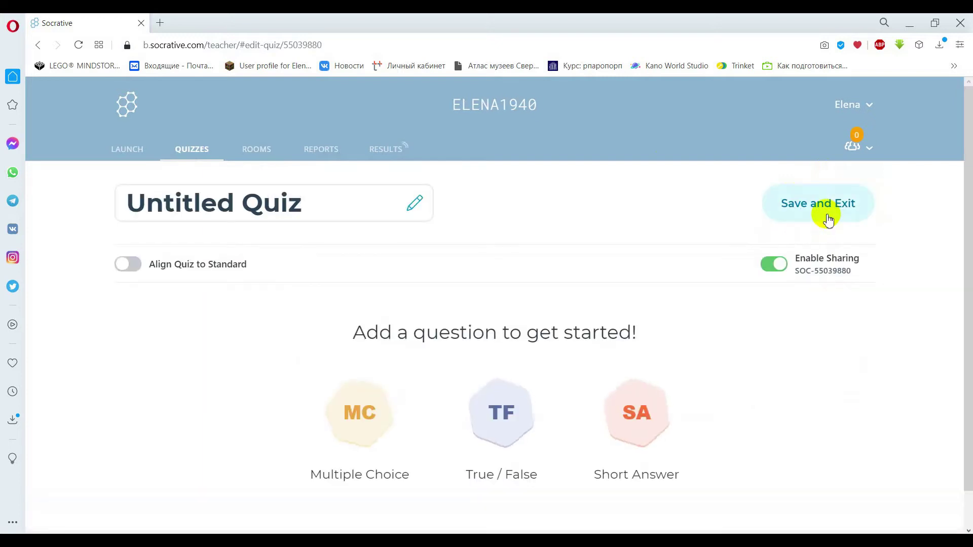
left_click_drag(968, 195, 969, 259)
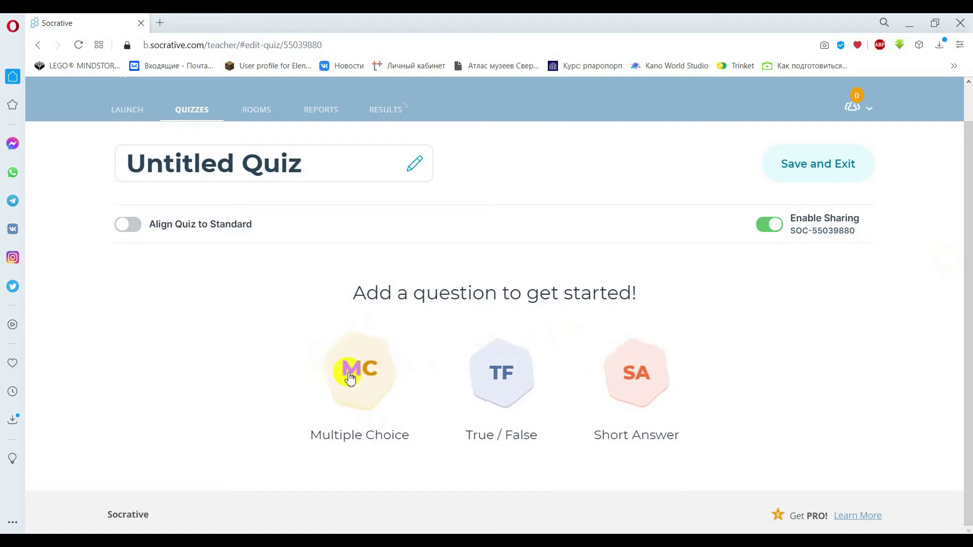
left_click(381, 366)
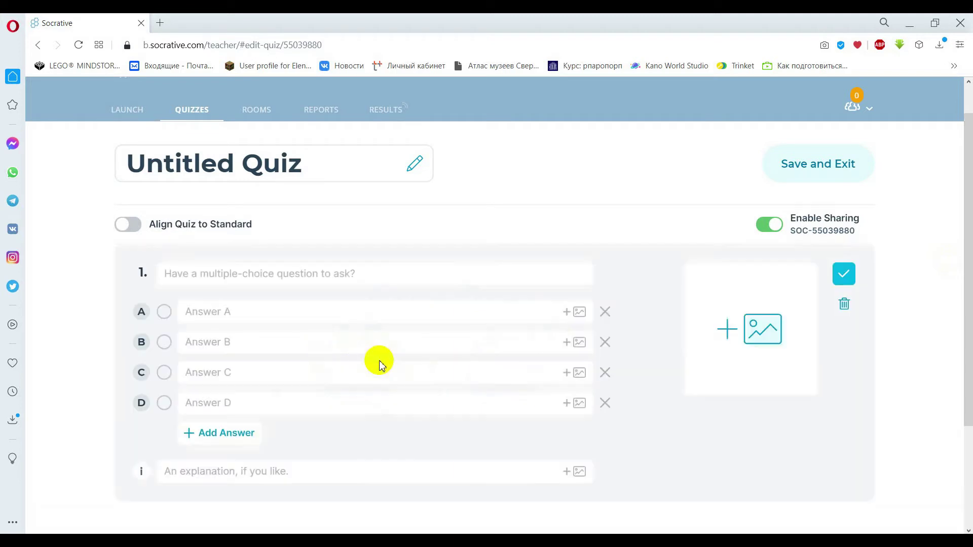
Rename the quiz to 'Игра шутка' and write question 1: 'в каких месяцах 28 дней?'.
left_click(195, 276)
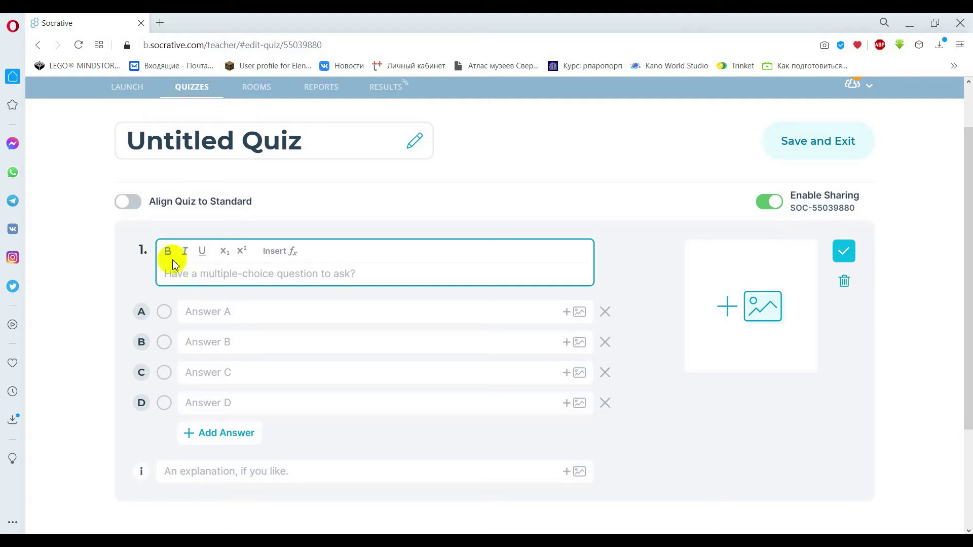
left_click(321, 141)
left_click_drag(299, 141, 228, 135)
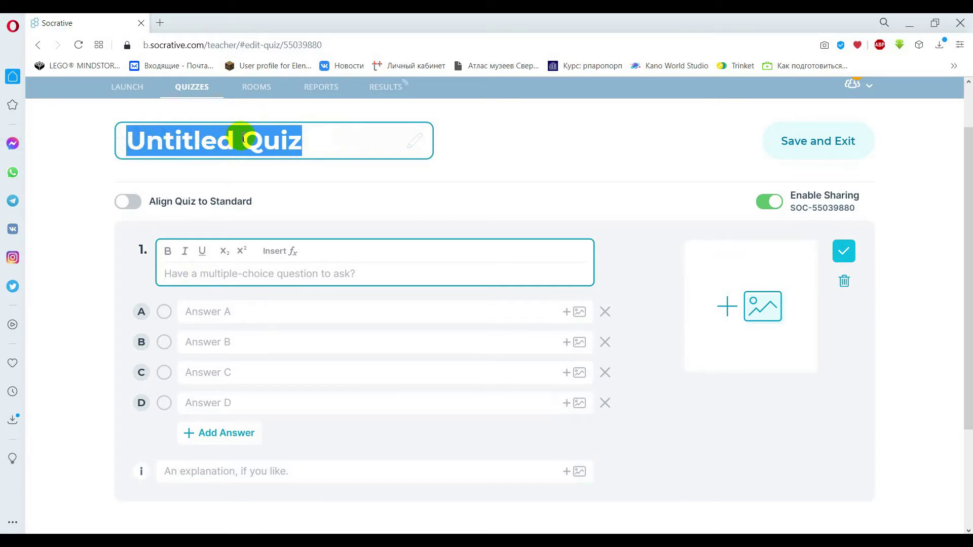
type("Игра ")
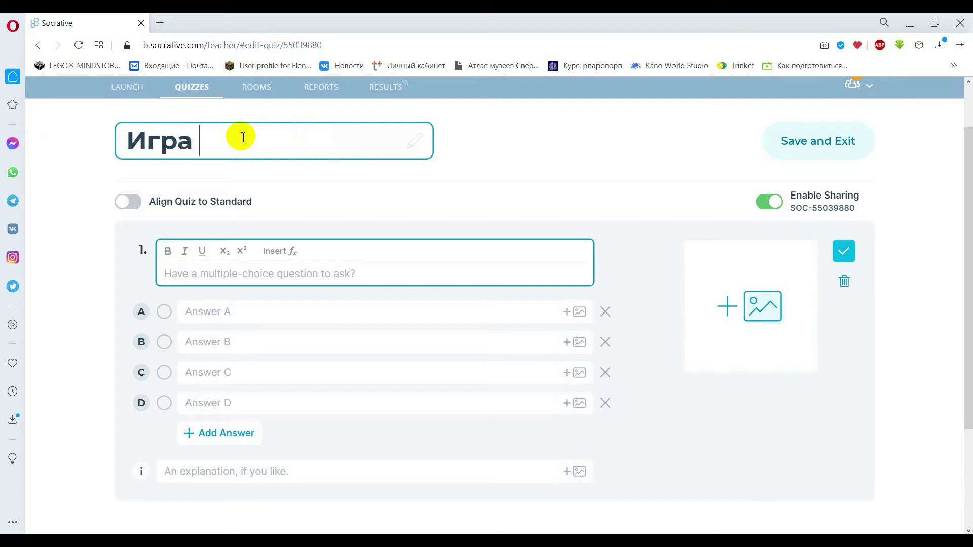
type("шутка")
left_click(222, 276)
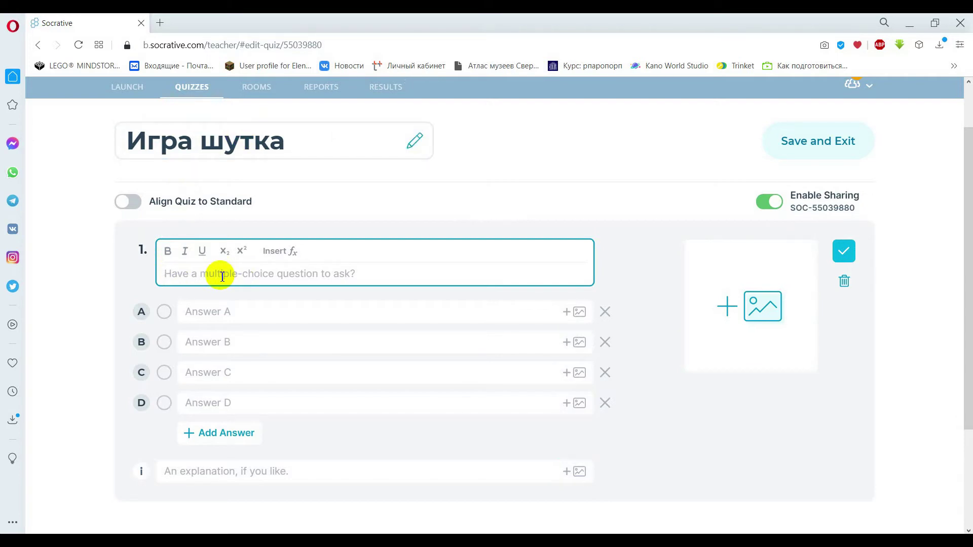
type("в каких месяцах 28 дней?")
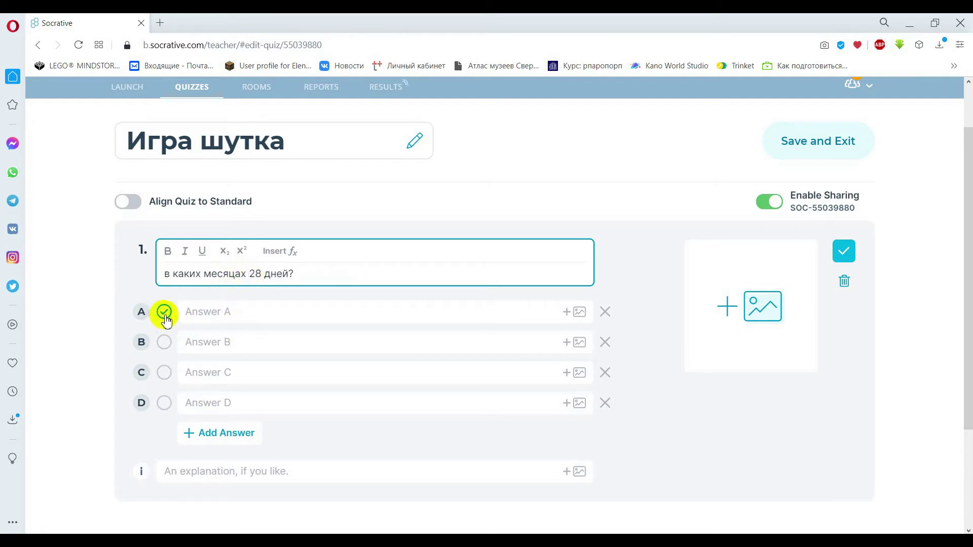
Fill in answers A–D: 'во всем месяцах', 'в феврале', 'в марте', 'не знаю'.
left_click(213, 311)
type("в")
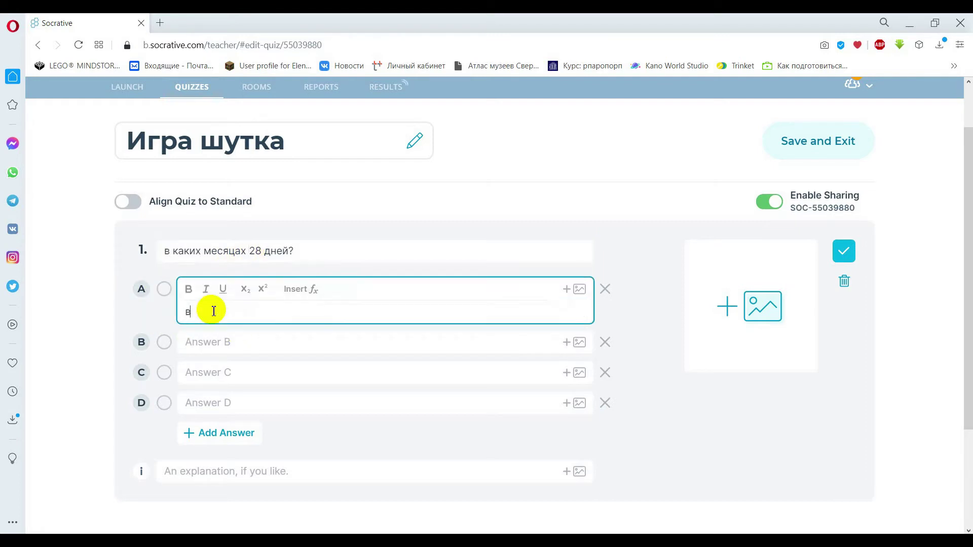
type("о всем месяца")
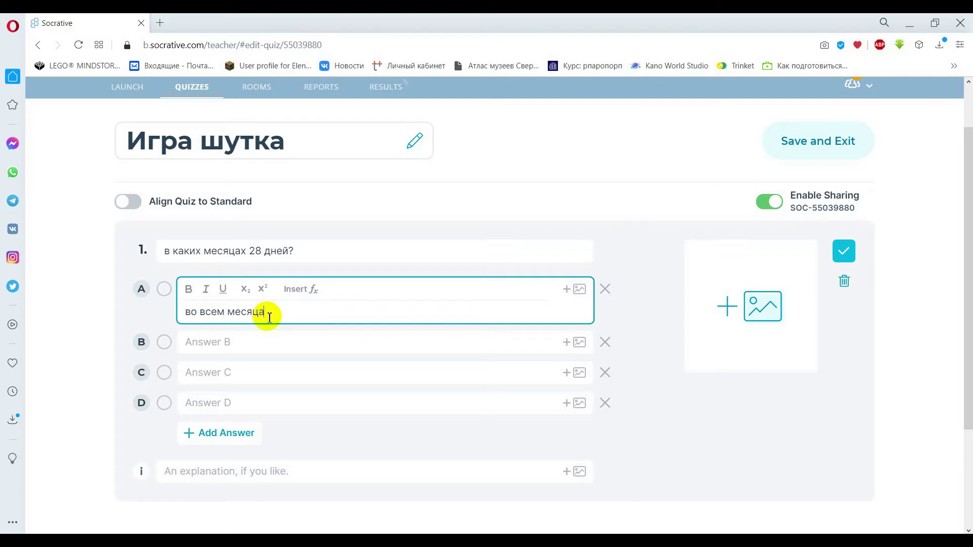
type("х")
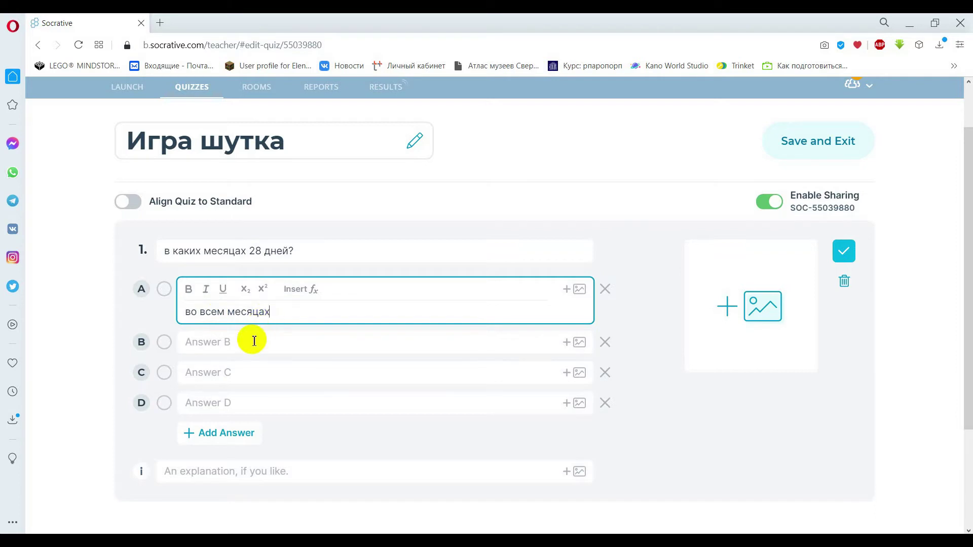
left_click(255, 338)
type("в ")
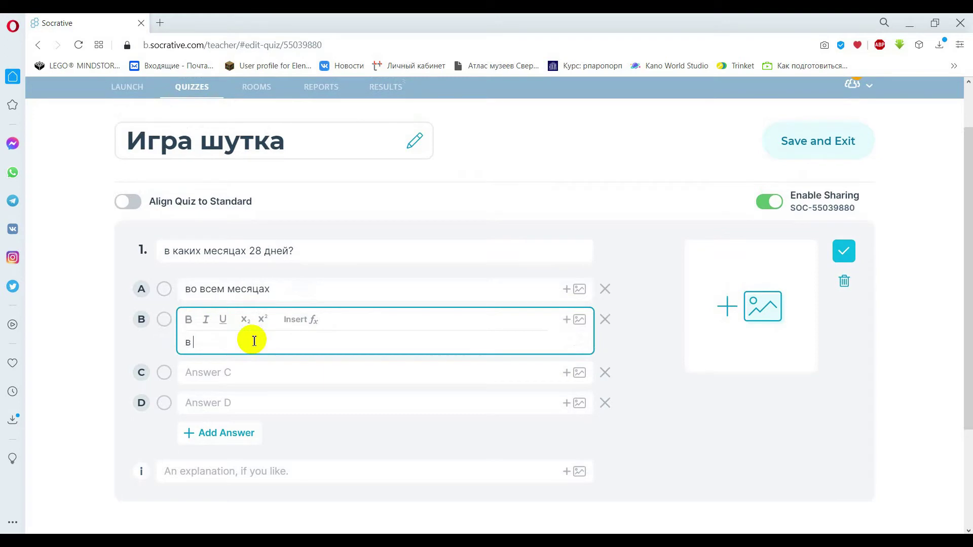
type("феврале")
left_click(255, 371)
type("в ме")
key("BackSpace")
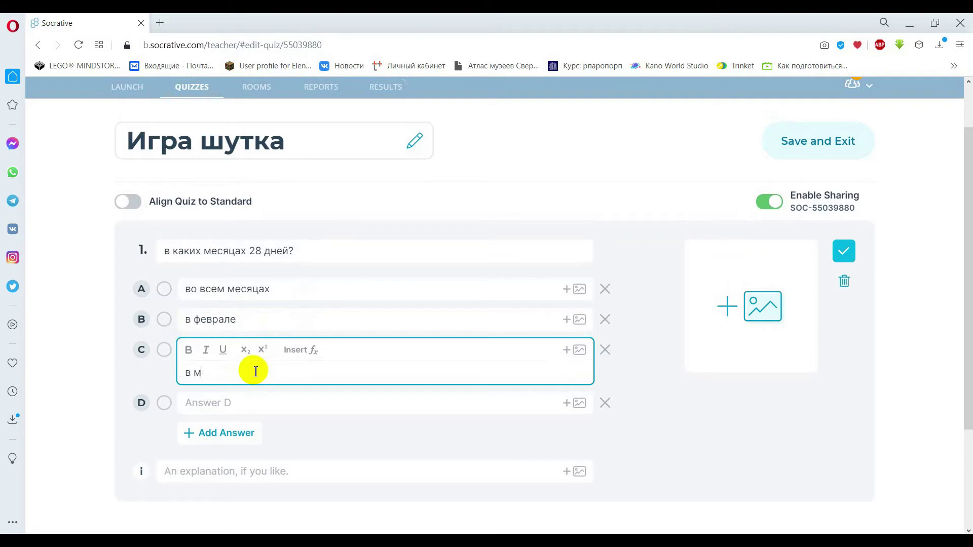
type("арте")
left_click(231, 396)
type("н")
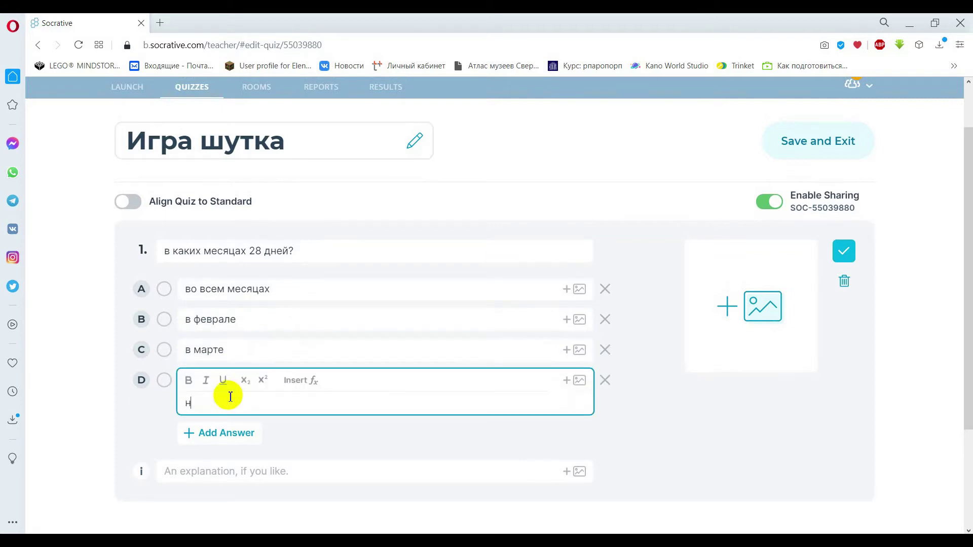
type("е знаю")
Leave 'во всем месяцах' as the only answer marked correct.
left_click(163, 320)
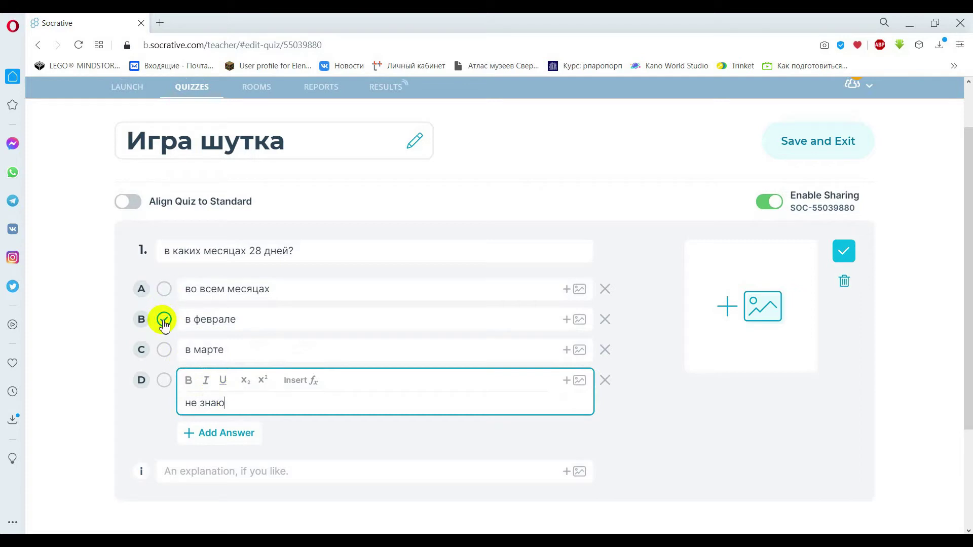
left_click(163, 289)
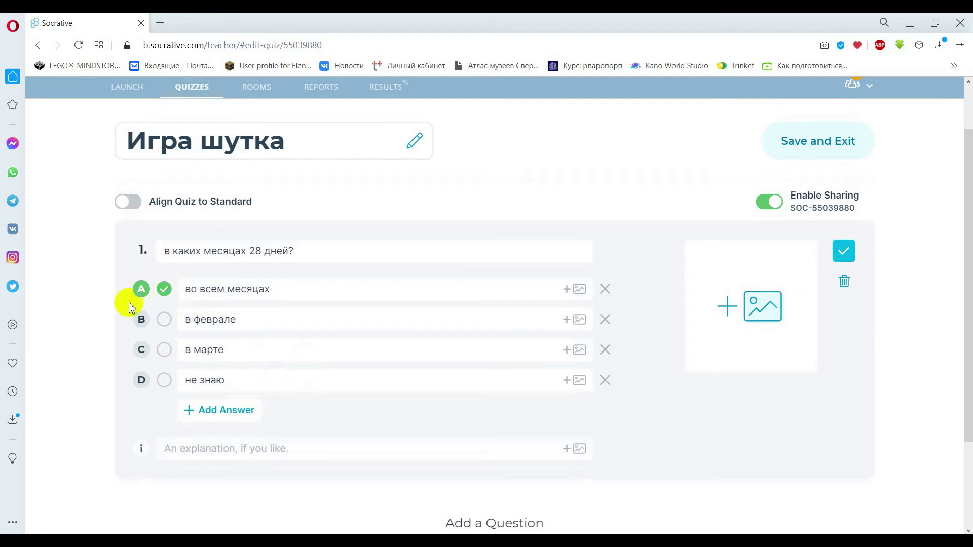
left_click(164, 321)
left_click(164, 350)
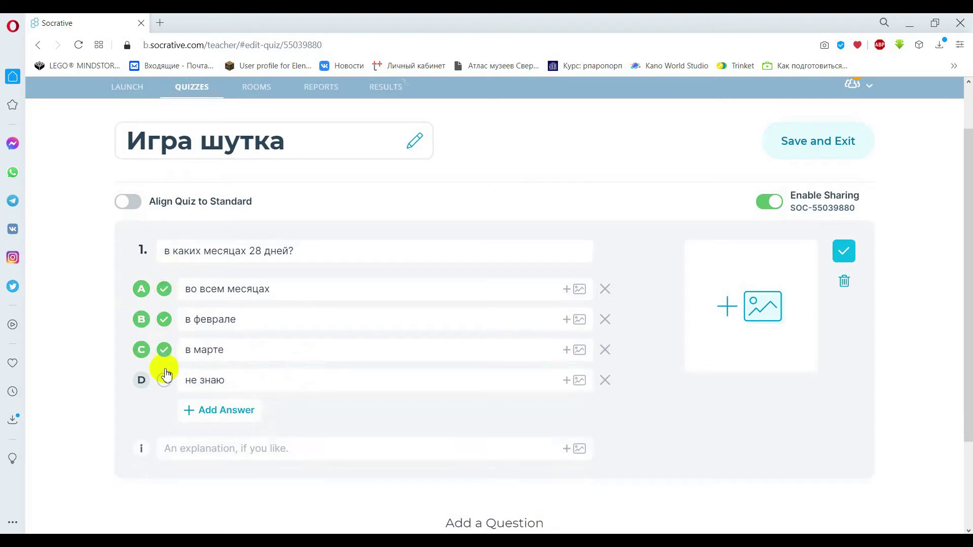
left_click(166, 381)
left_click(166, 381)
left_click(164, 350)
left_click(164, 321)
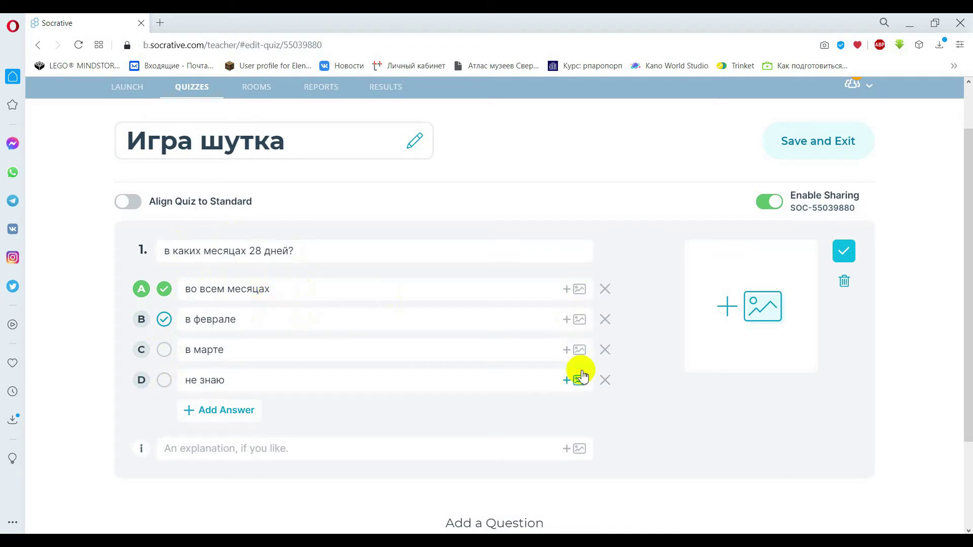
left_click(578, 285)
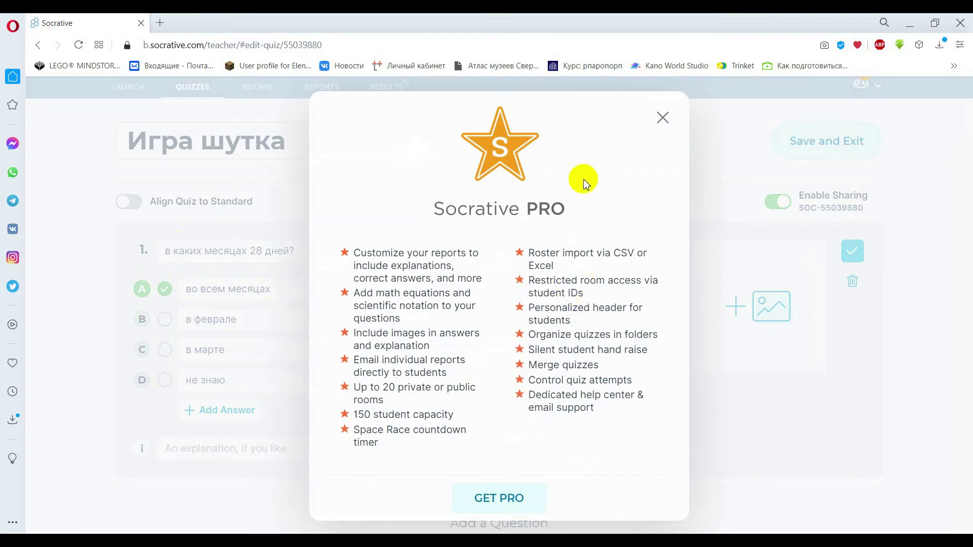
Dismiss the PRO offer, attach the festive clock picture 358670-svetik_2560x1600.jpg to question 1, and save it.
left_click(662, 118)
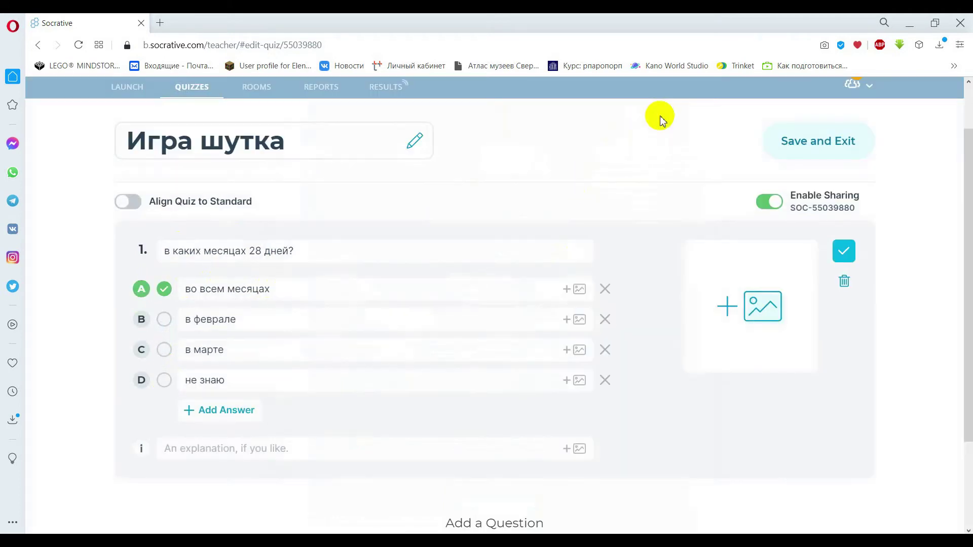
left_click(740, 282)
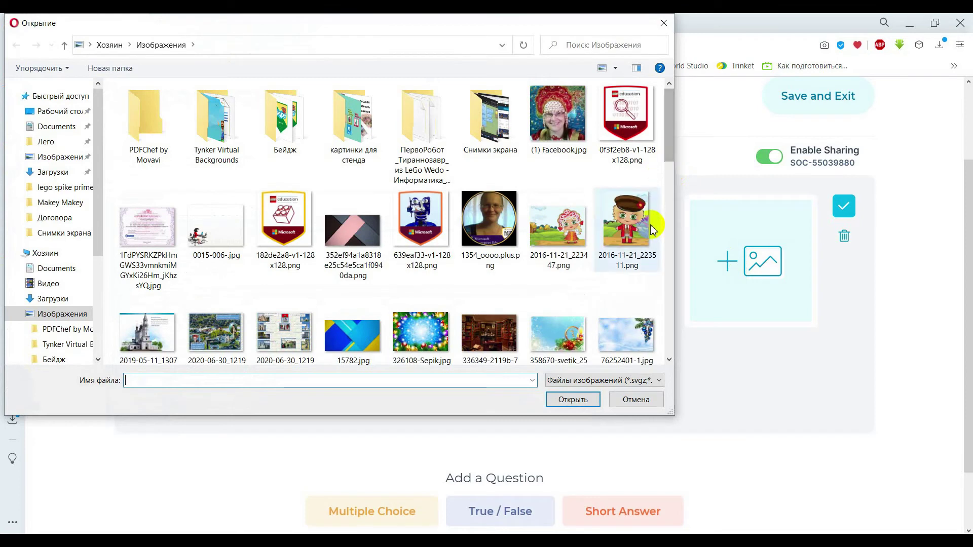
left_click(578, 325)
left_click(581, 404)
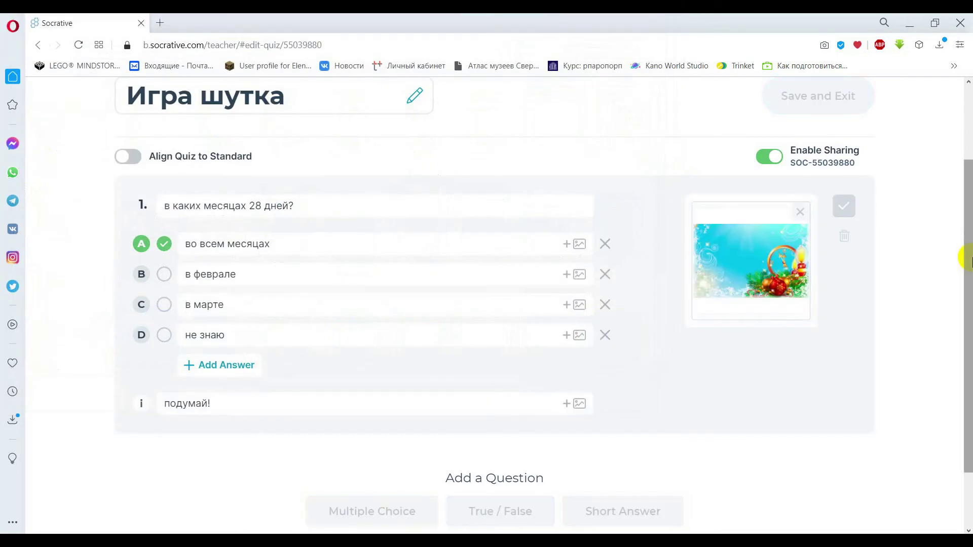
left_click_drag(967, 235, 968, 272)
left_click(852, 158)
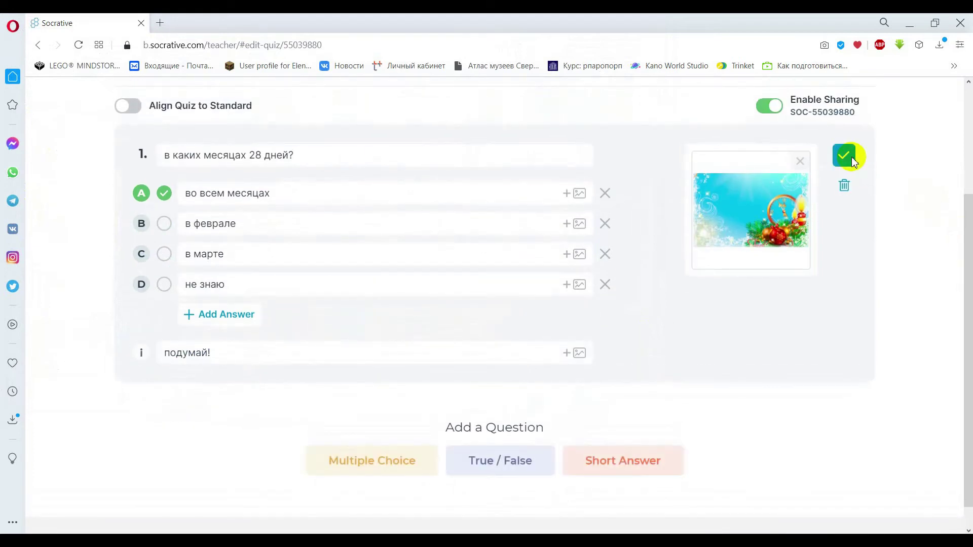
left_click(844, 157)
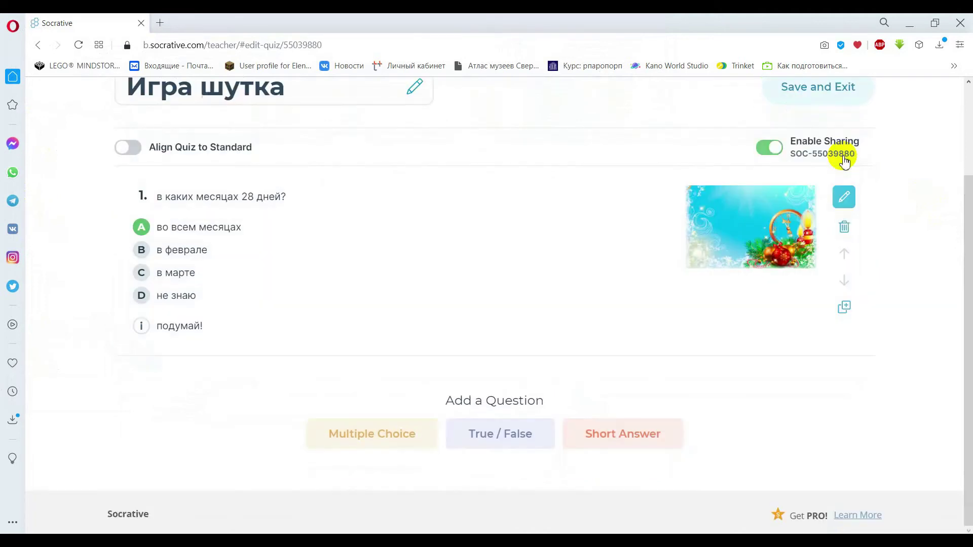
Add true/false question 2 'Купаются ли люди зимой?' with True as the correct answer.
left_click_drag(968, 239, 967, 219)
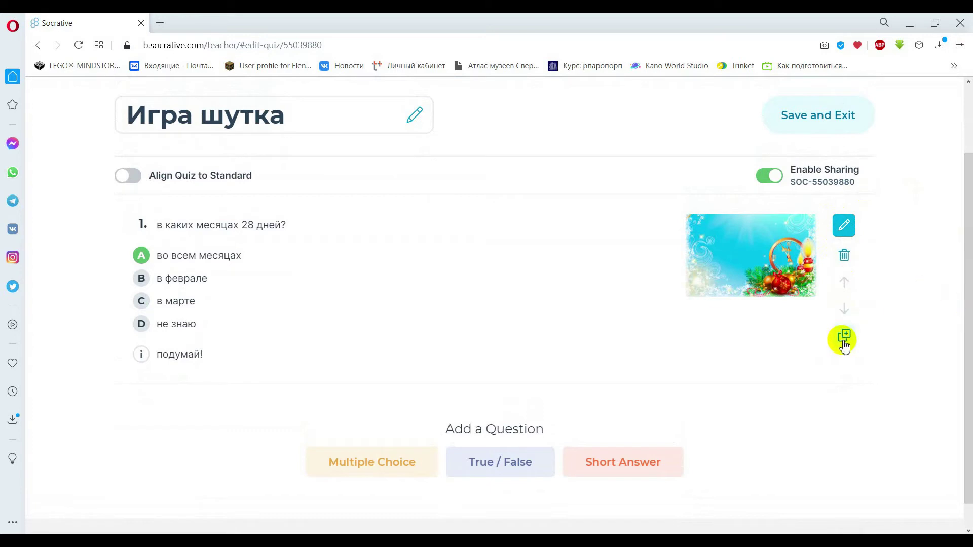
left_click(514, 468)
scroll(968, 274, "down", 3)
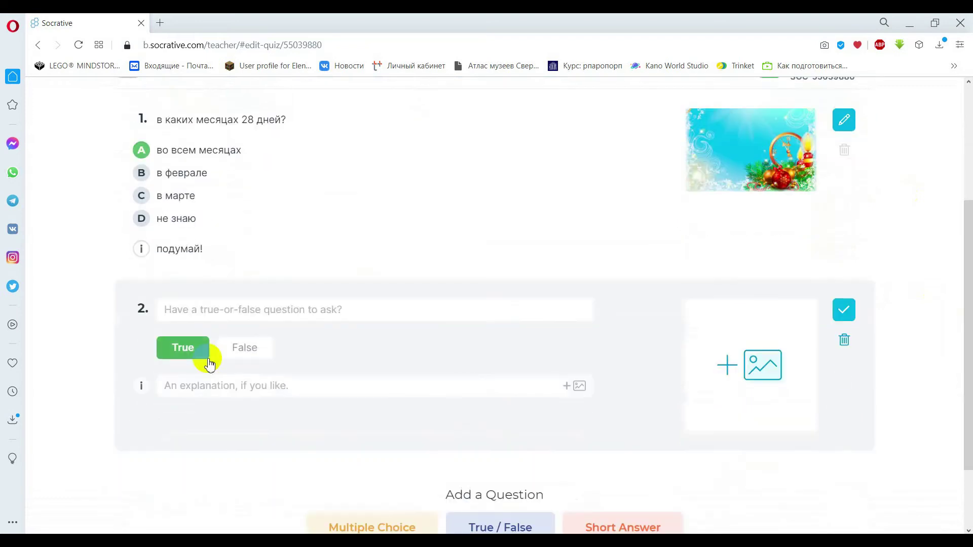
left_click(177, 312)
type("Можно")
key("BackSpace")
key("BackSpace")
key("BackSpace")
key("BackSpace")
key("BackSpace")
type("Кур")
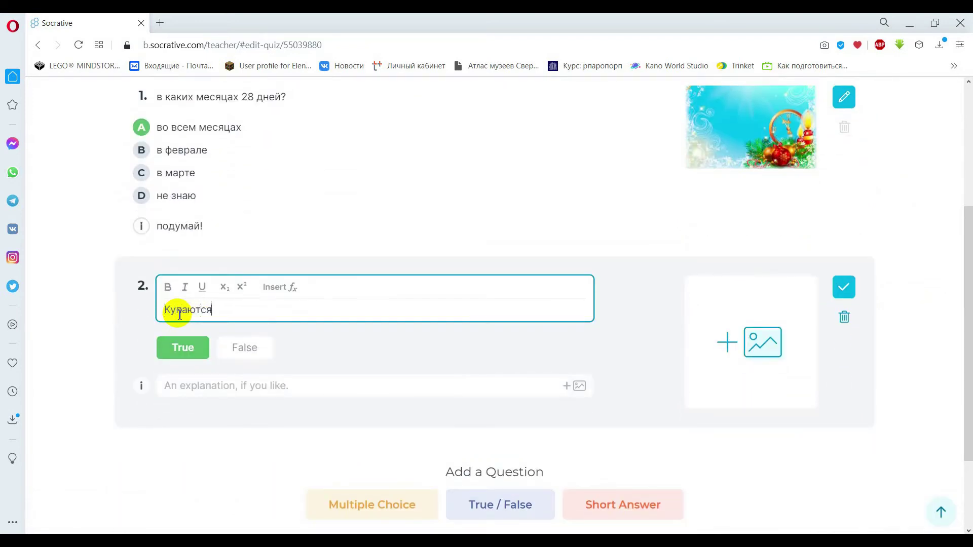
type("аются ли люди зимой?")
left_click(189, 351)
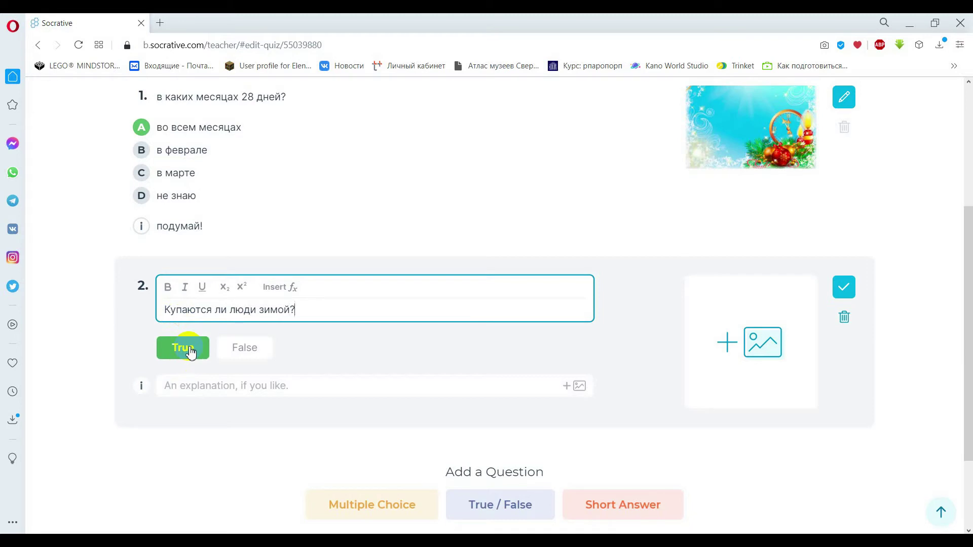
Attach the winter ornament picture, save question 2, and add a short-answer question.
left_click(191, 352)
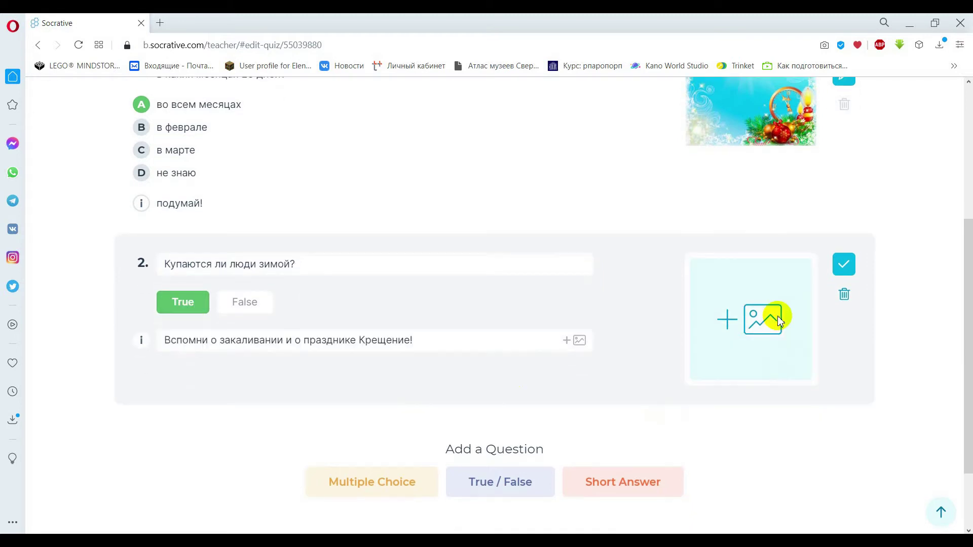
left_click(778, 315)
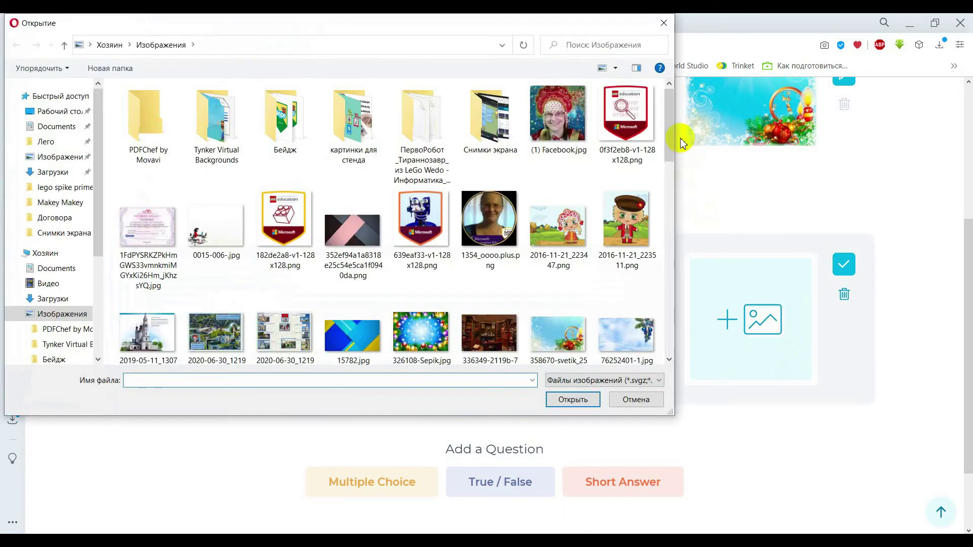
left_click_drag(667, 131, 666, 161)
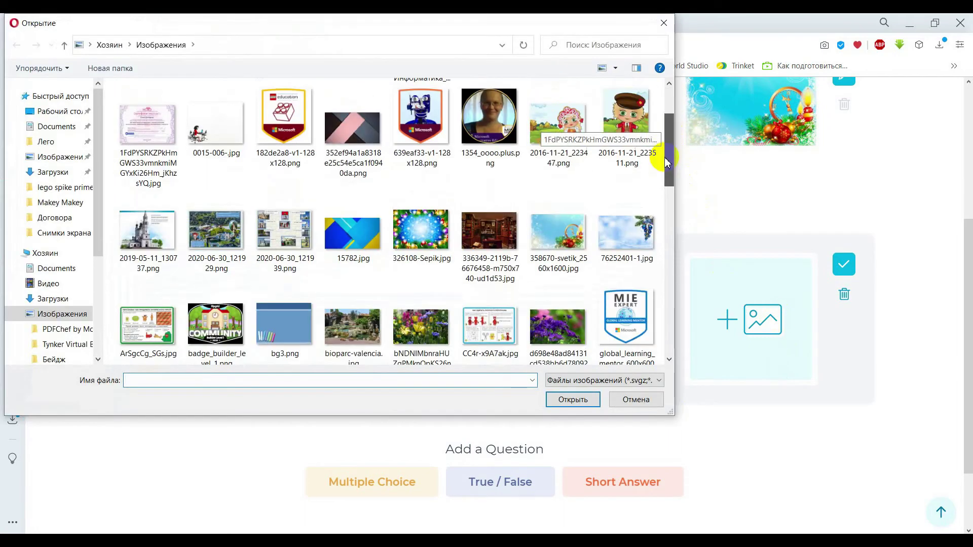
double_click(625, 232)
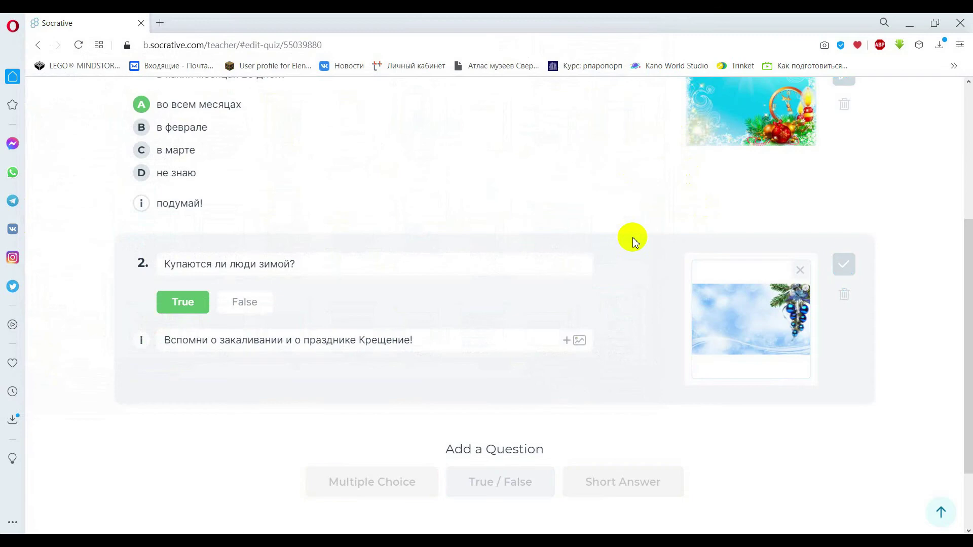
left_click_drag(962, 308, 964, 305)
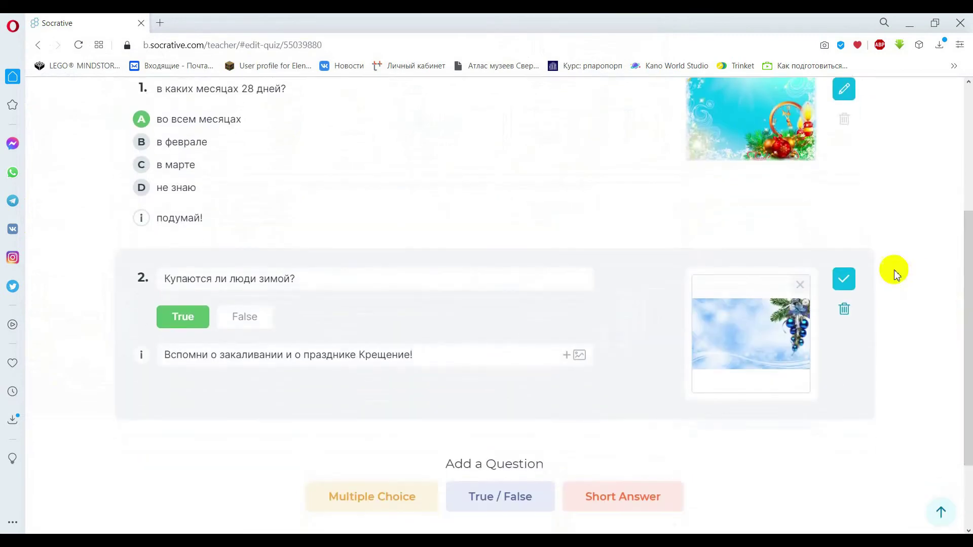
left_click(844, 282)
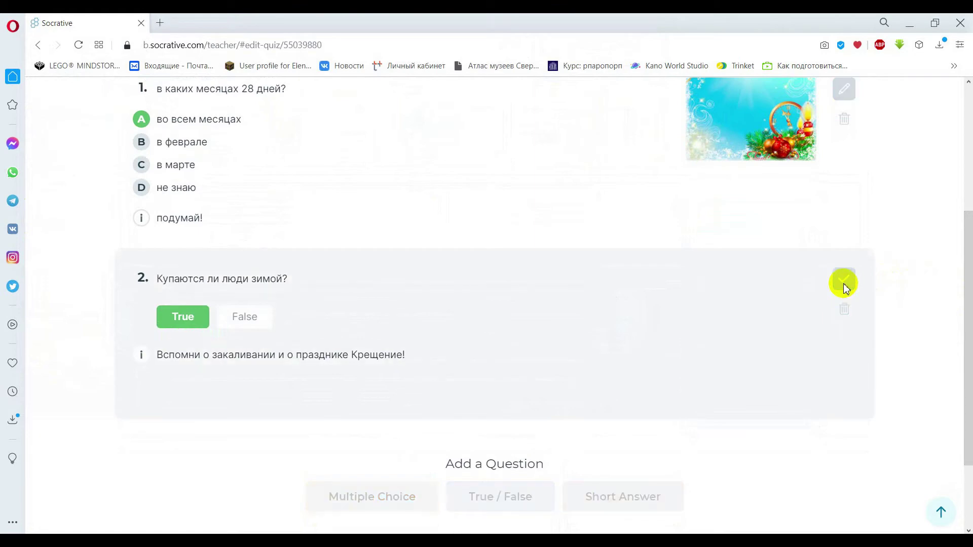
left_click_drag(966, 273, 964, 320)
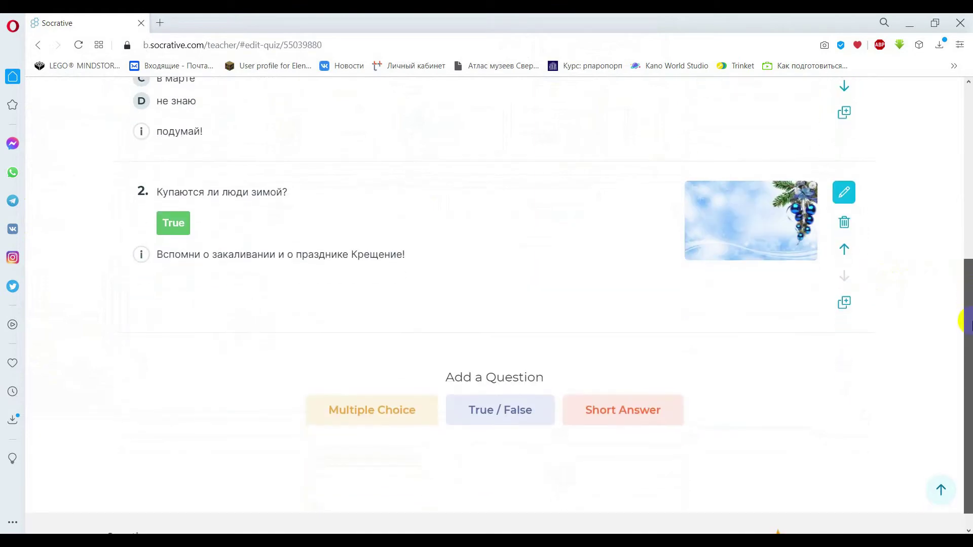
left_click(630, 419)
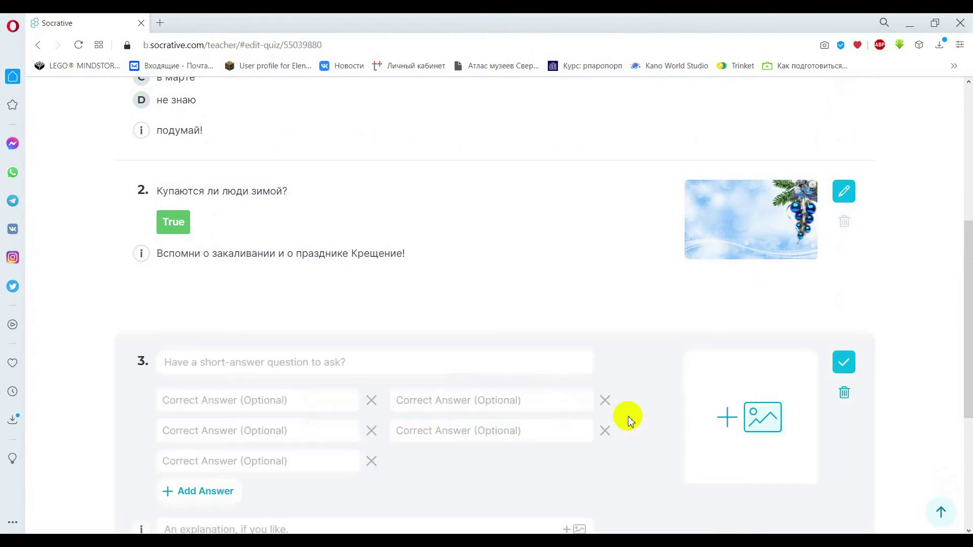
Enter question 3's text 'Какой сказочный персонаж родился зимой?'.
left_click(376, 362)
type("Какой персонаж")
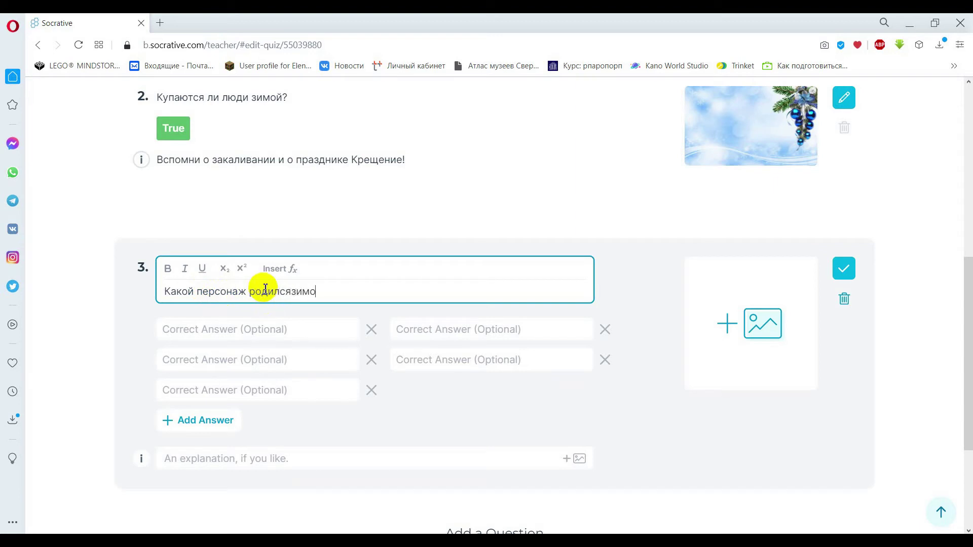
left_click(293, 291)
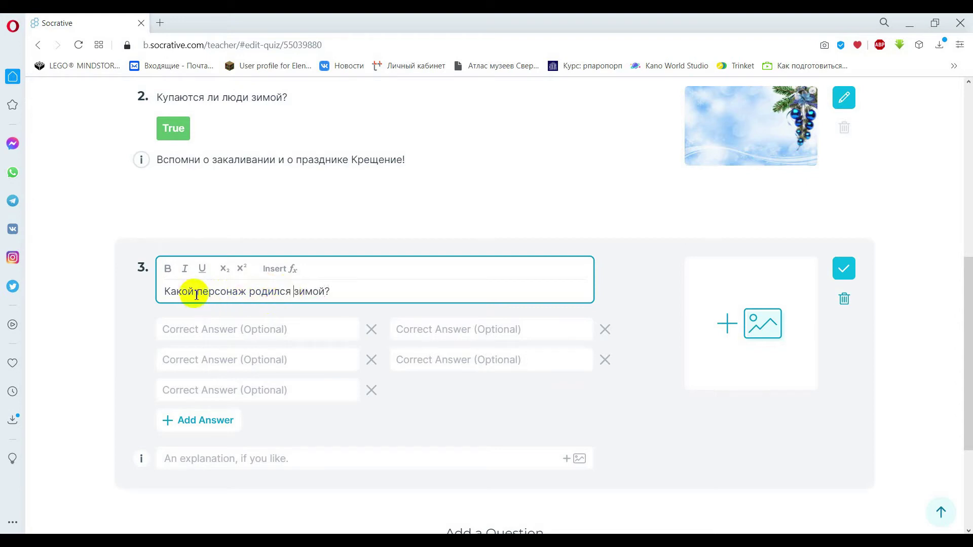
type("сказочн")
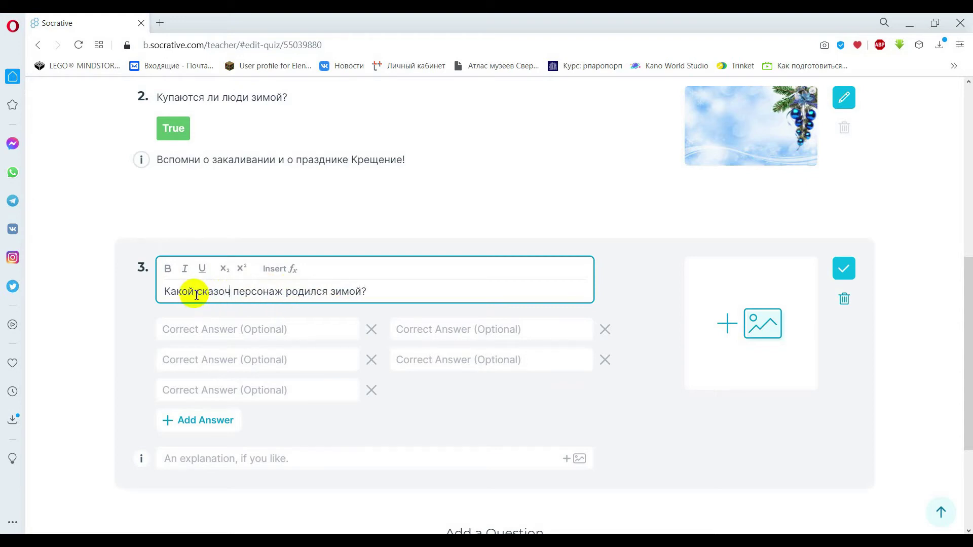
type("ый")
Add accepted answers Дед Мороз, Снегурочка, Снеговик, Волк, save question 3, and move it up.
left_click(198, 325)
type("Дед Мороз")
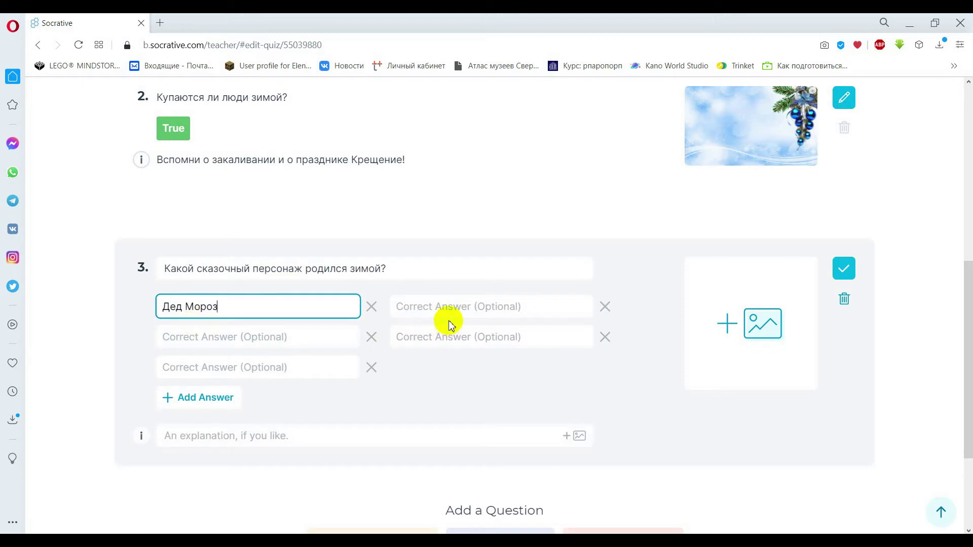
left_click(451, 310)
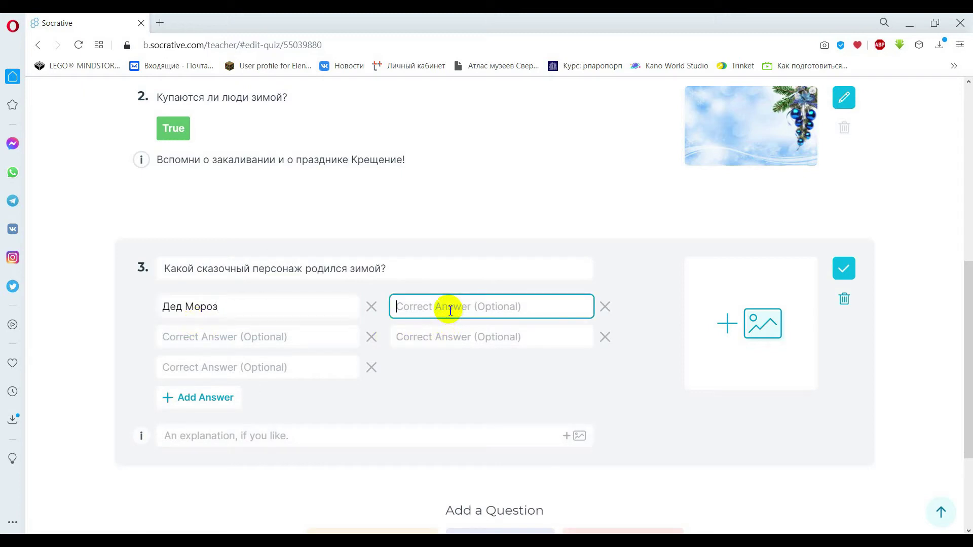
type("Снегурочка")
left_click(247, 338)
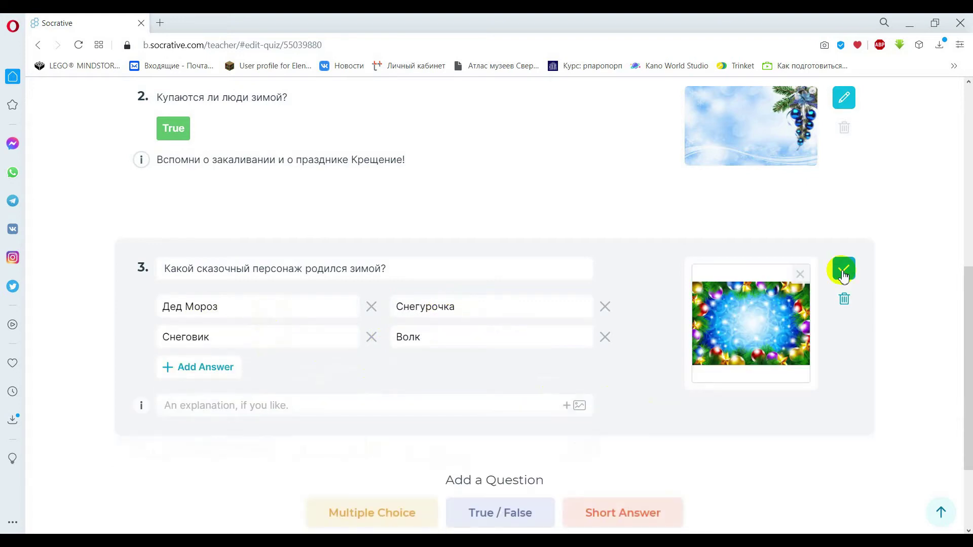
left_click(842, 274)
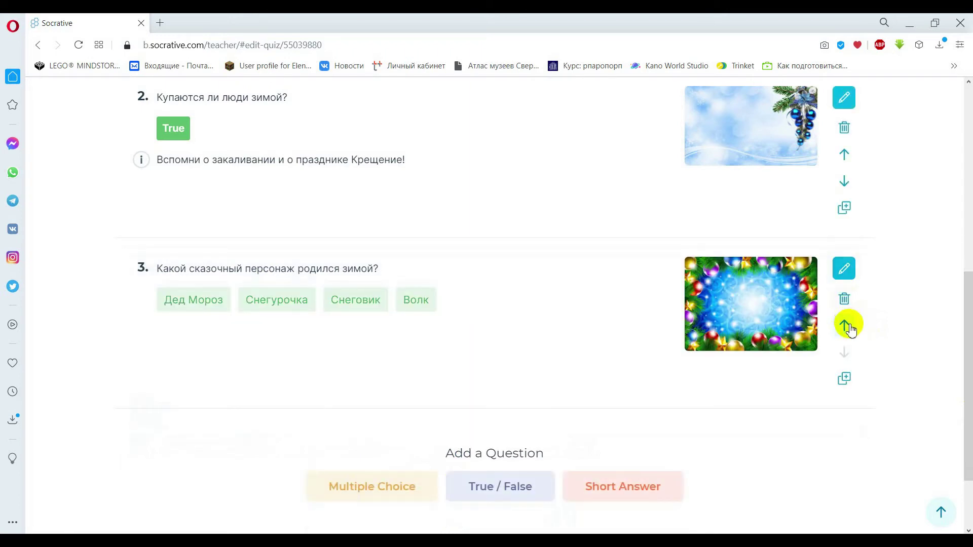
left_click(849, 327)
left_click_drag(966, 304, 966, 232)
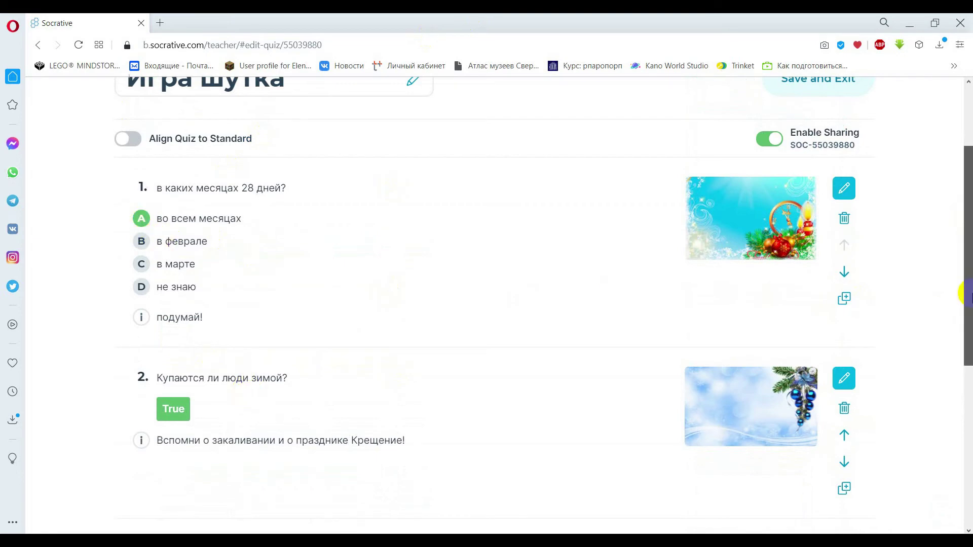
Reopen question 1 and save it again without changes.
left_click_drag(969, 294, 971, 375)
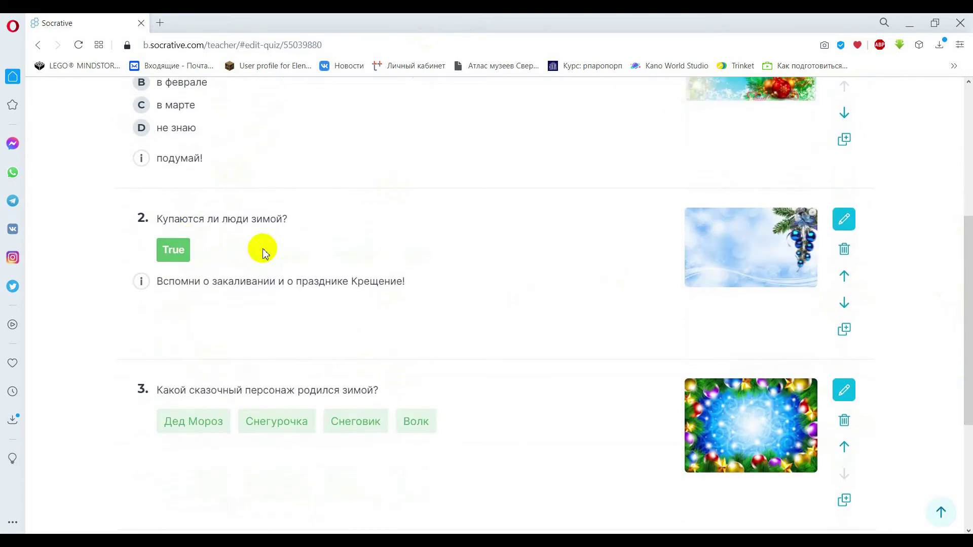
left_click_drag(965, 322, 963, 385)
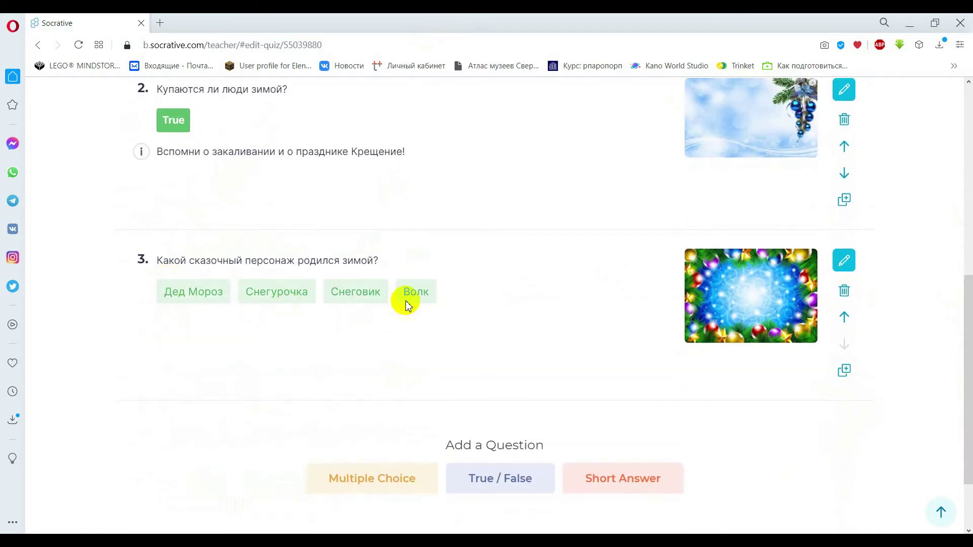
scroll(964, 358, "up", 1)
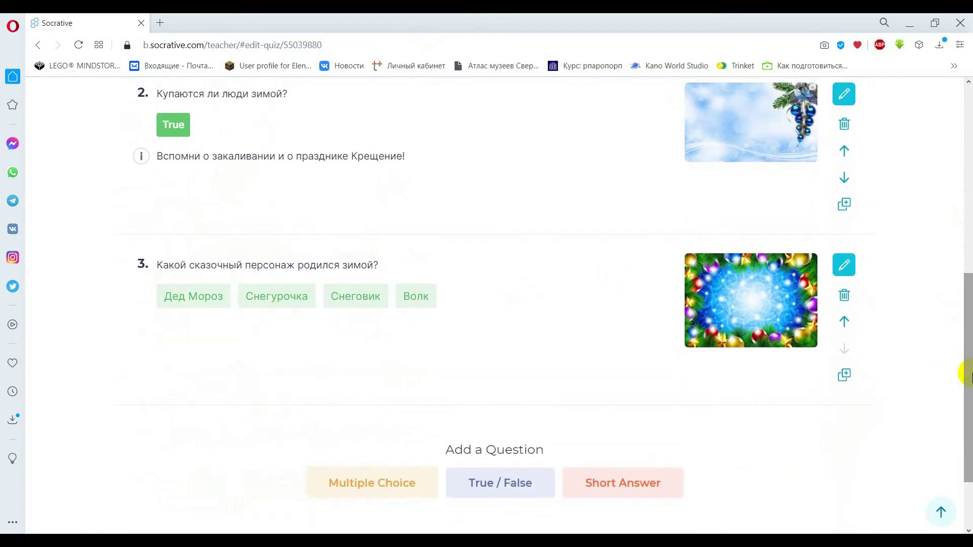
left_click_drag(966, 350, 966, 227)
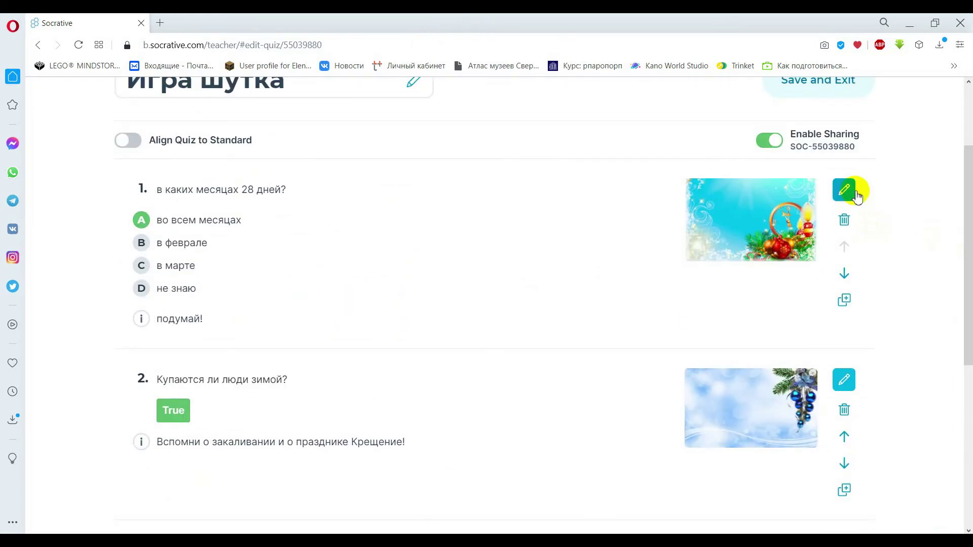
left_click(844, 190)
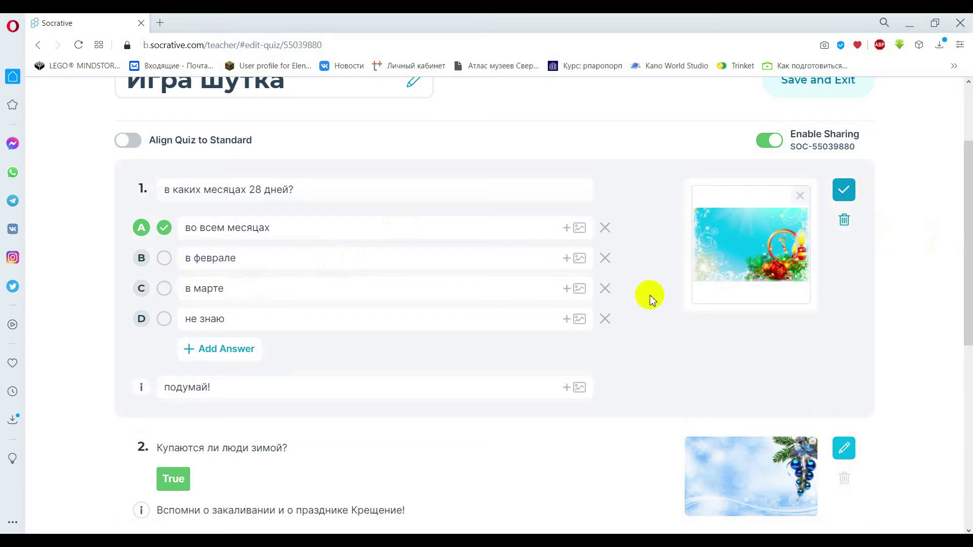
left_click(844, 192)
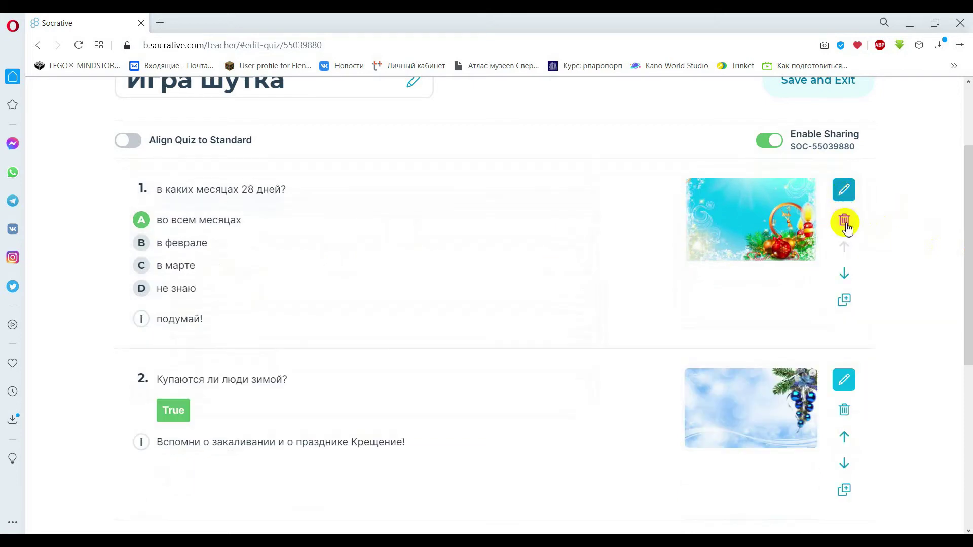
Delete the answer 'Волк' from question 3 and save the question.
left_click_drag(968, 230, 966, 344)
left_click(843, 307)
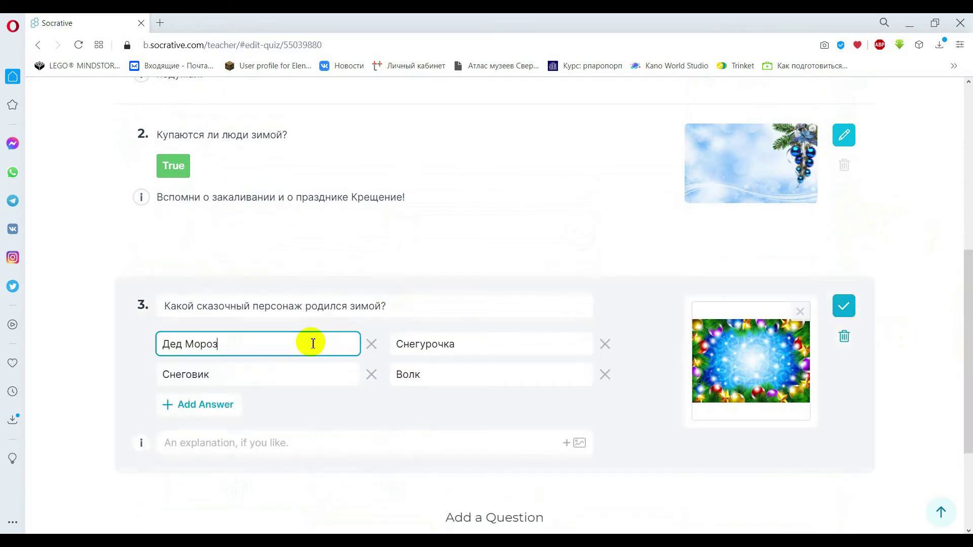
left_click(311, 344)
left_click(343, 372)
left_click(606, 375)
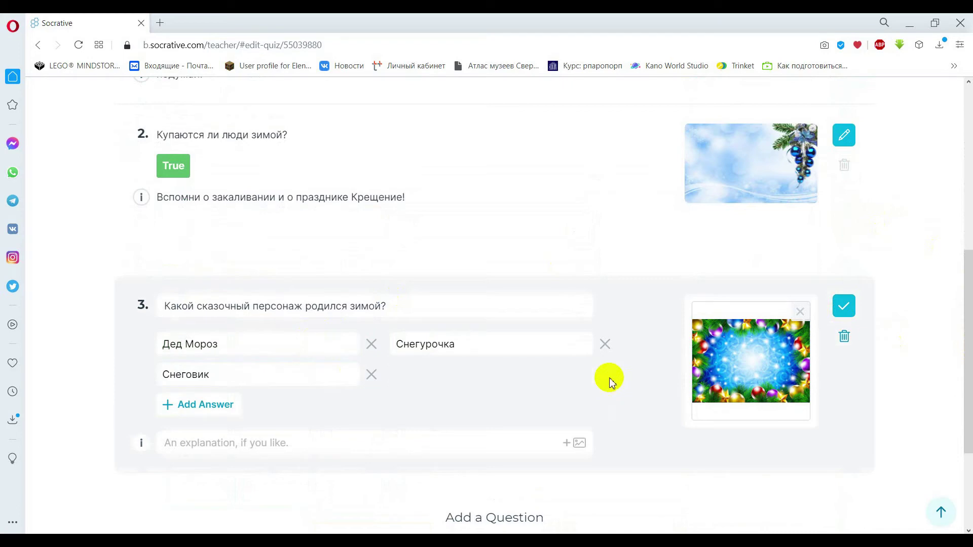
left_click(844, 307)
mouse_move(967, 363)
left_mouse_down()
mouse_move(966, 185)
mouse_move(965, 268)
left_mouse_up()
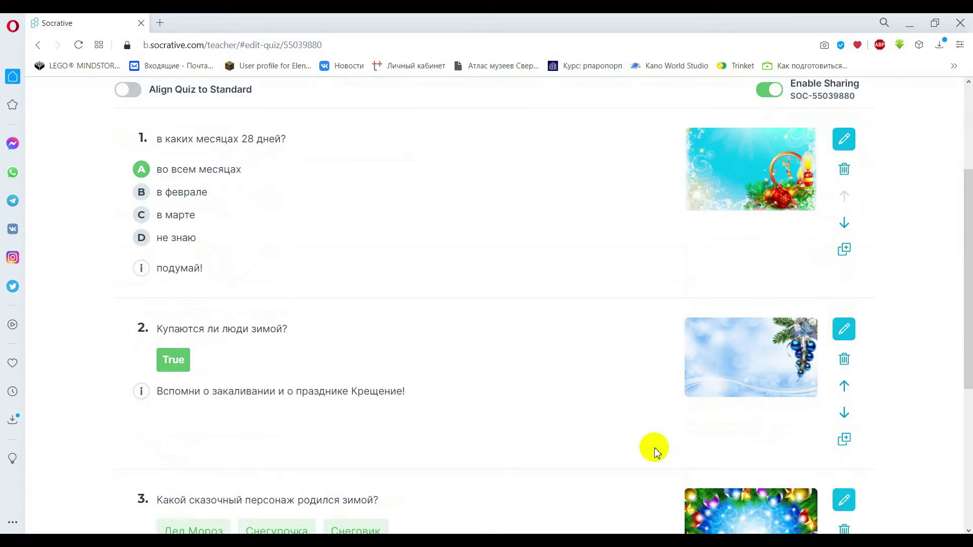
scroll(560, 266, "up", 3)
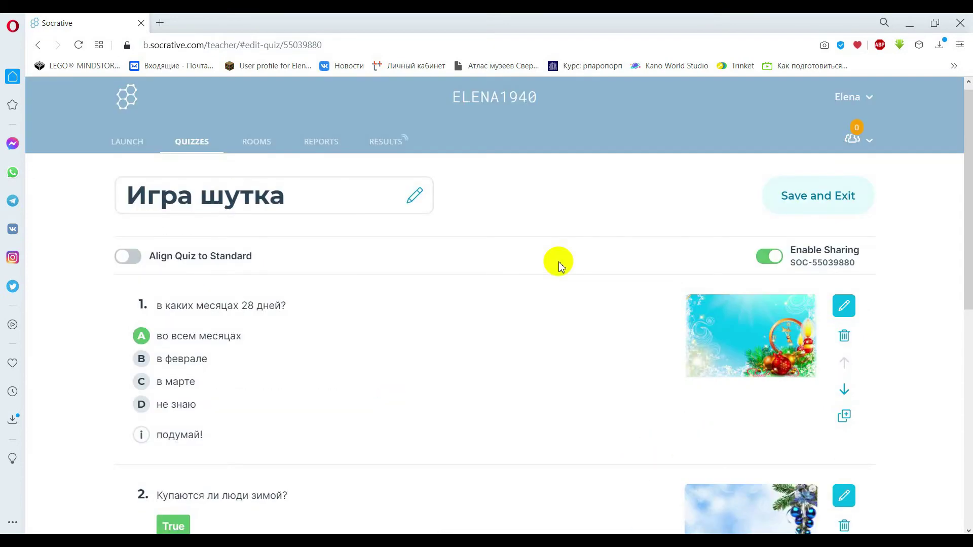
Save and exit the quiz, check it in the Quizzes list, then go to the Launch page.
left_click(811, 200)
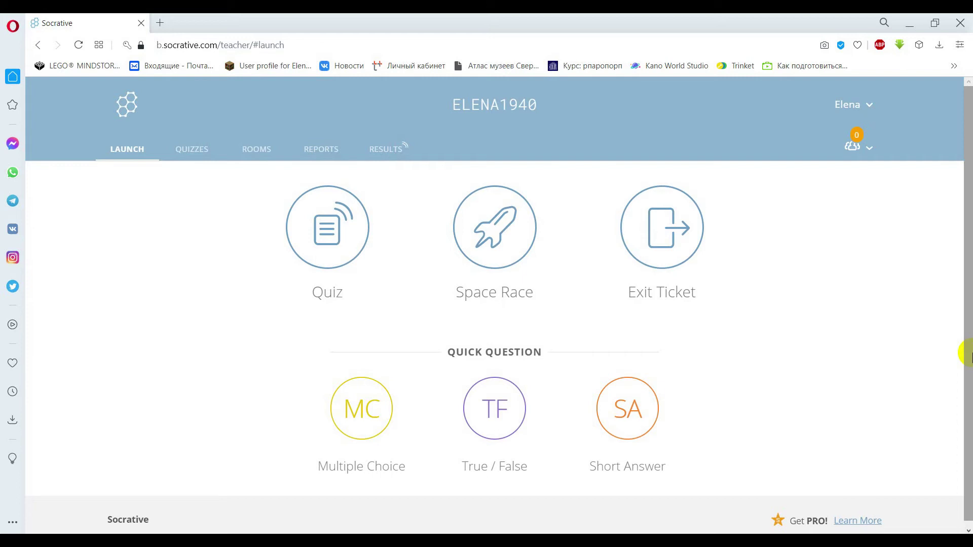
left_click(198, 151)
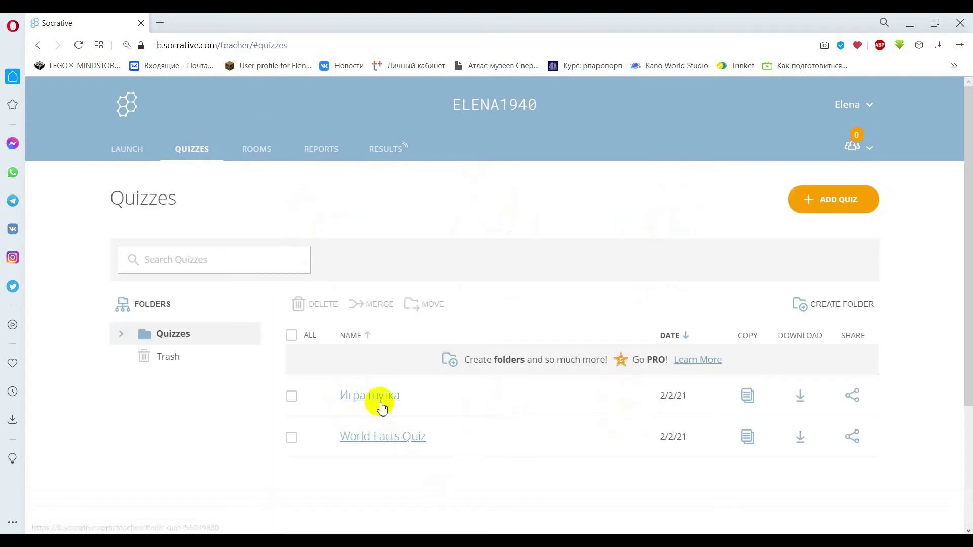
left_click(126, 162)
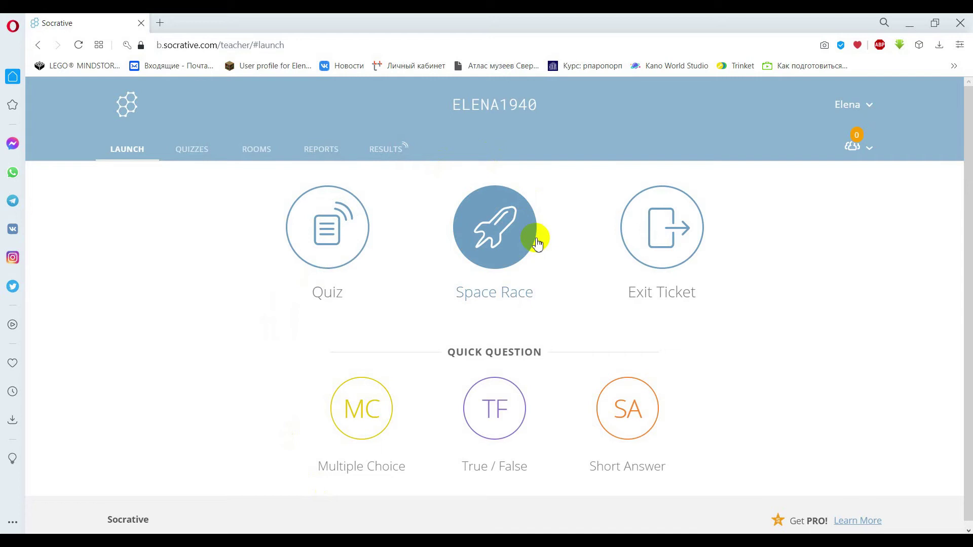
Launch 'Игра шутка' as a Quiz with Open Navigation delivery and names required.
left_click(339, 267)
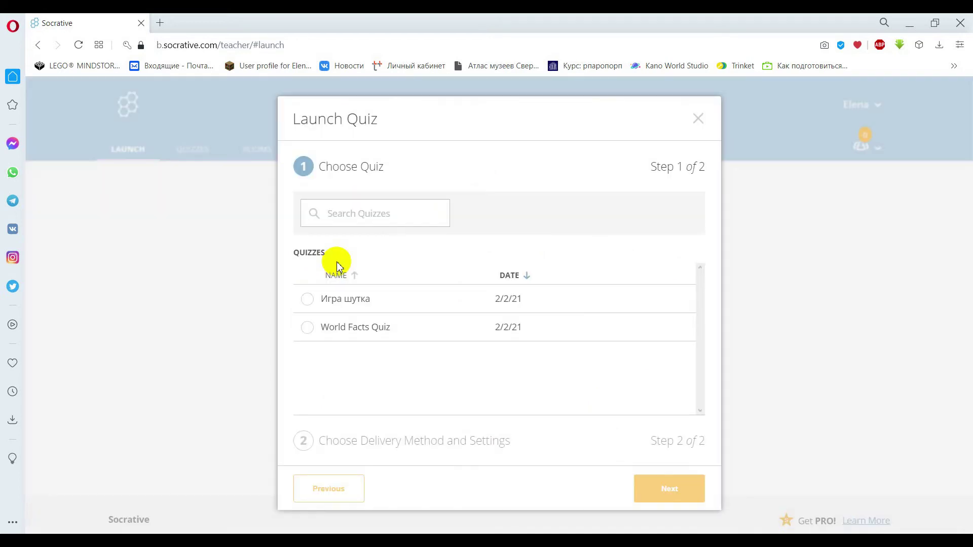
left_click(309, 302)
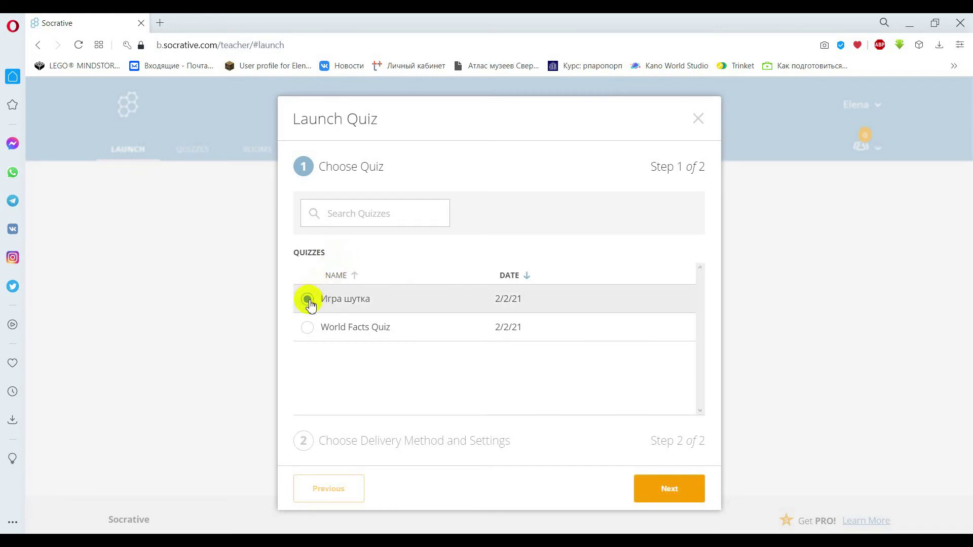
left_click(684, 489)
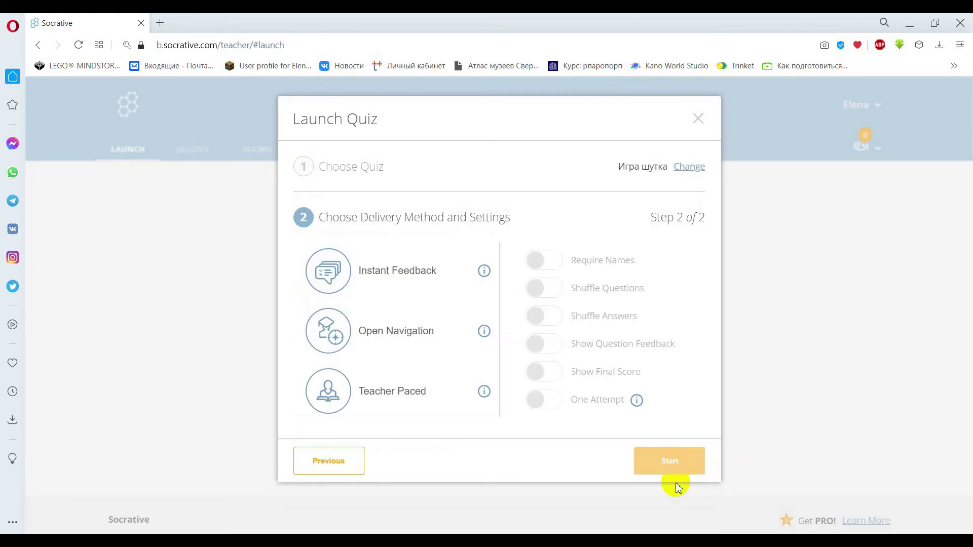
left_click(397, 287)
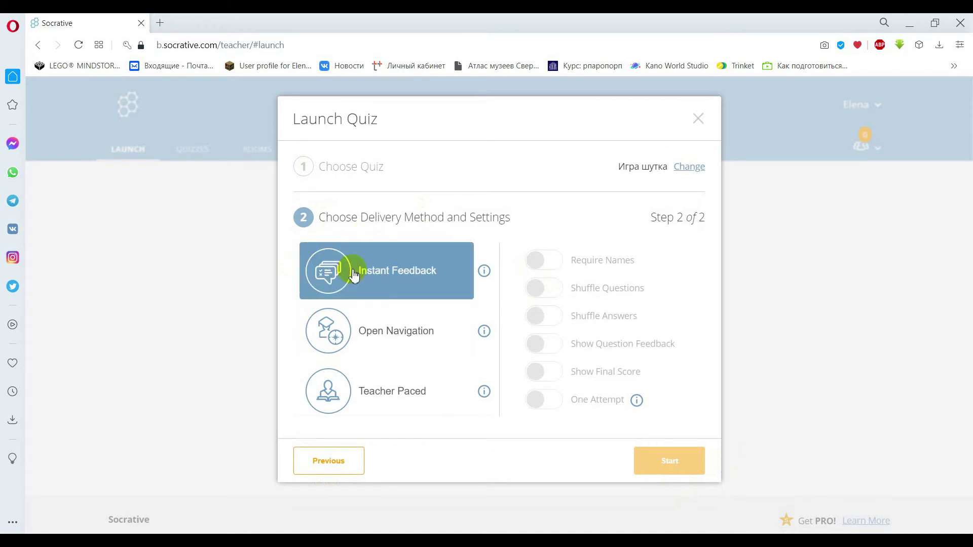
left_click(355, 341)
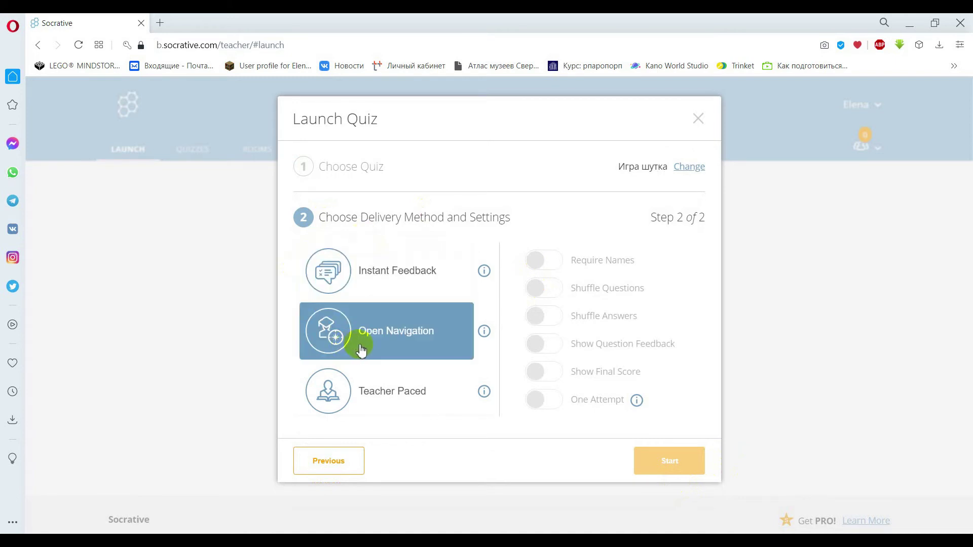
left_click(364, 377)
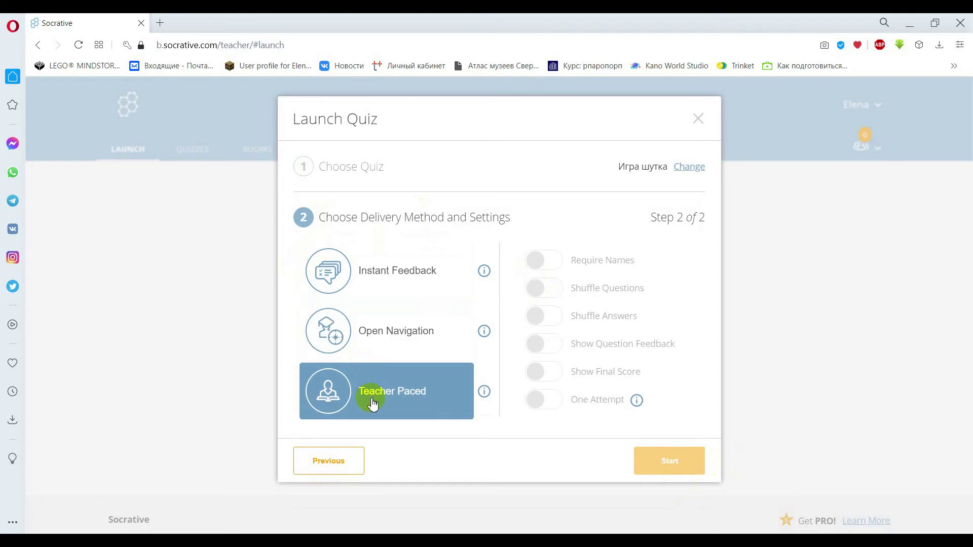
left_click(408, 336)
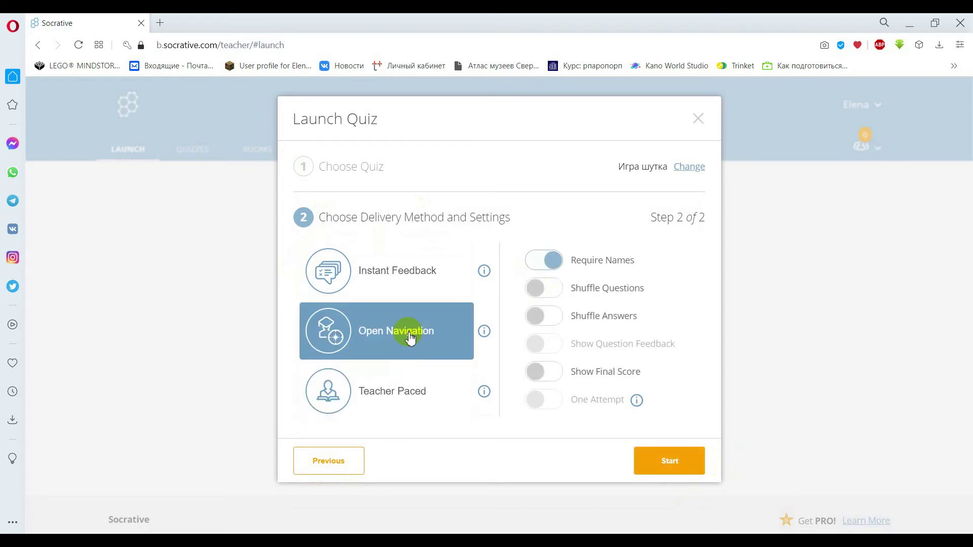
left_click(661, 464)
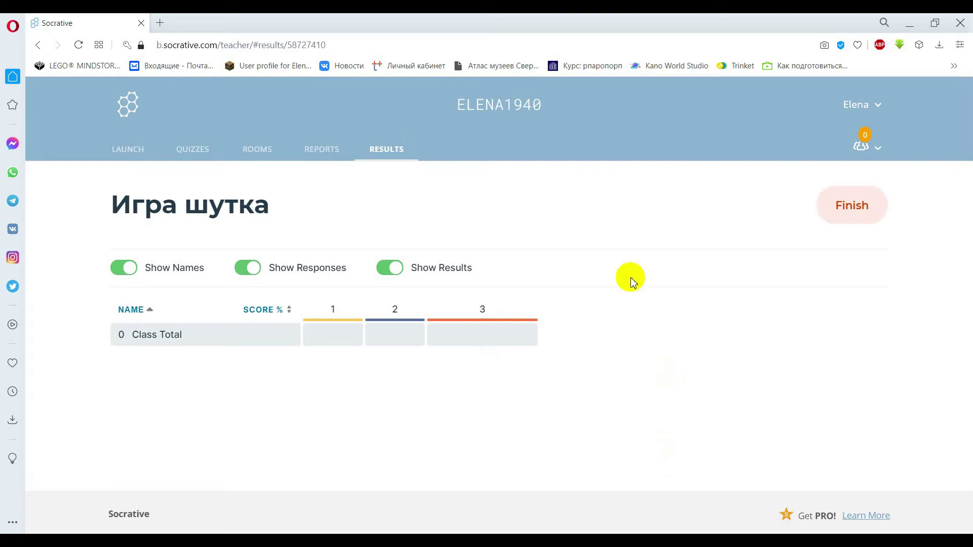
Search Yandex for 'socrative student', open the Socrative student site, and close the results tab.
left_click(160, 23)
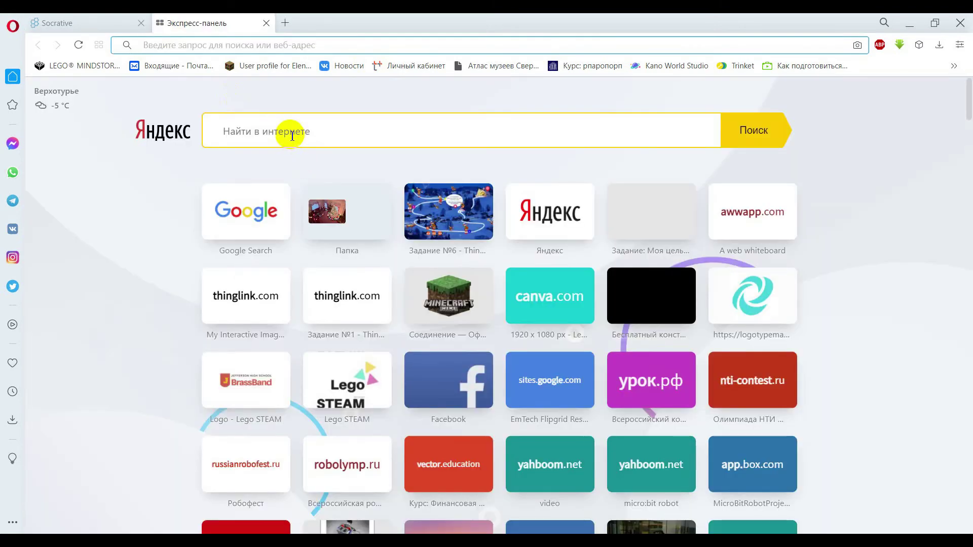
left_click(292, 136)
type("socraive")
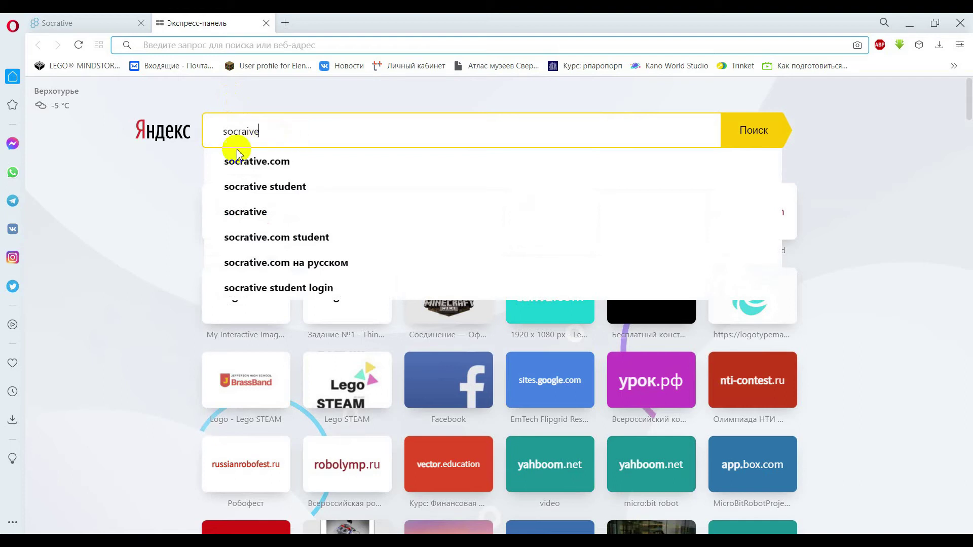
left_click(294, 195)
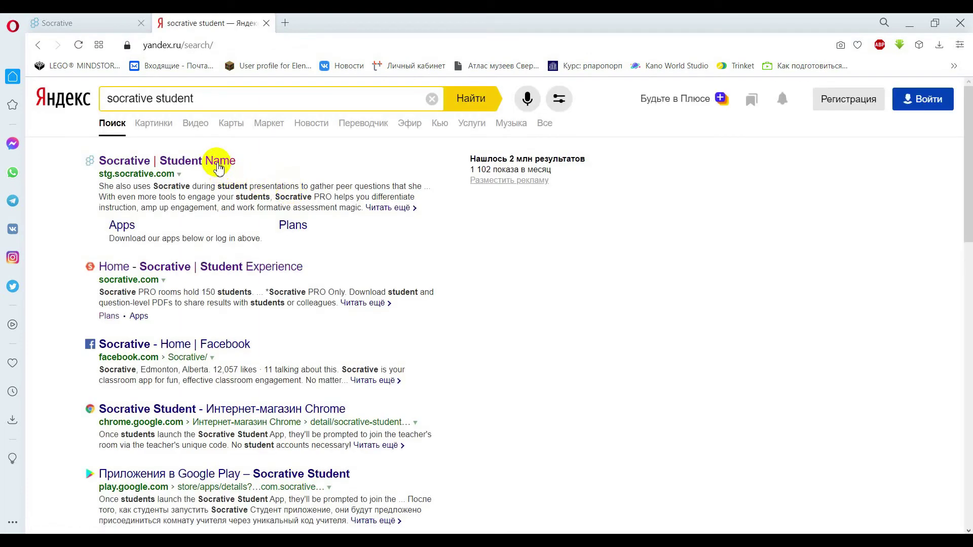
left_click(218, 161)
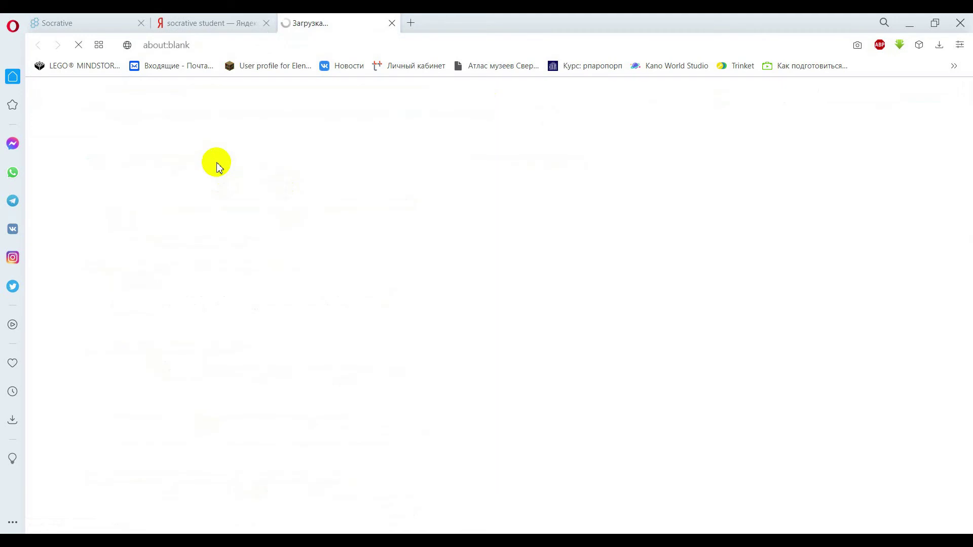
left_click(267, 23)
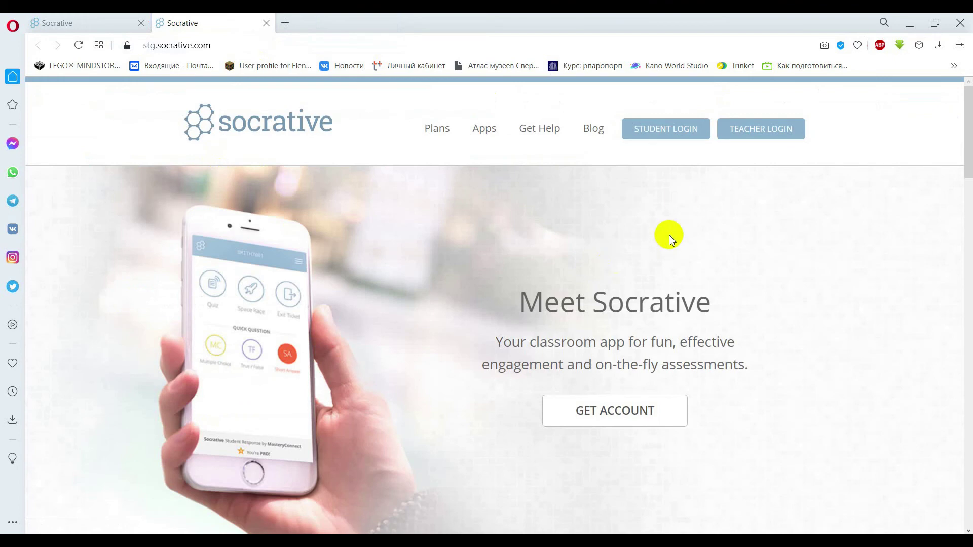
left_click(681, 138)
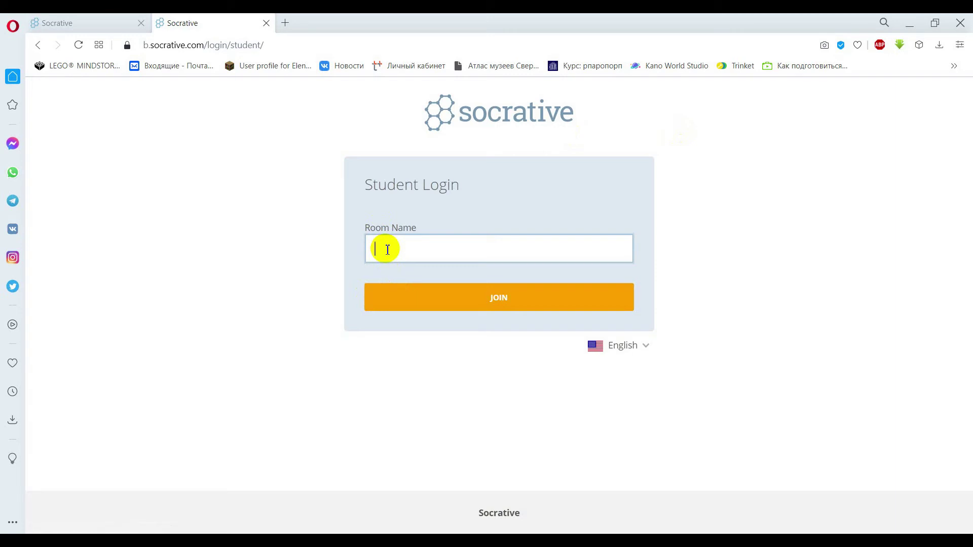
left_click(99, 20)
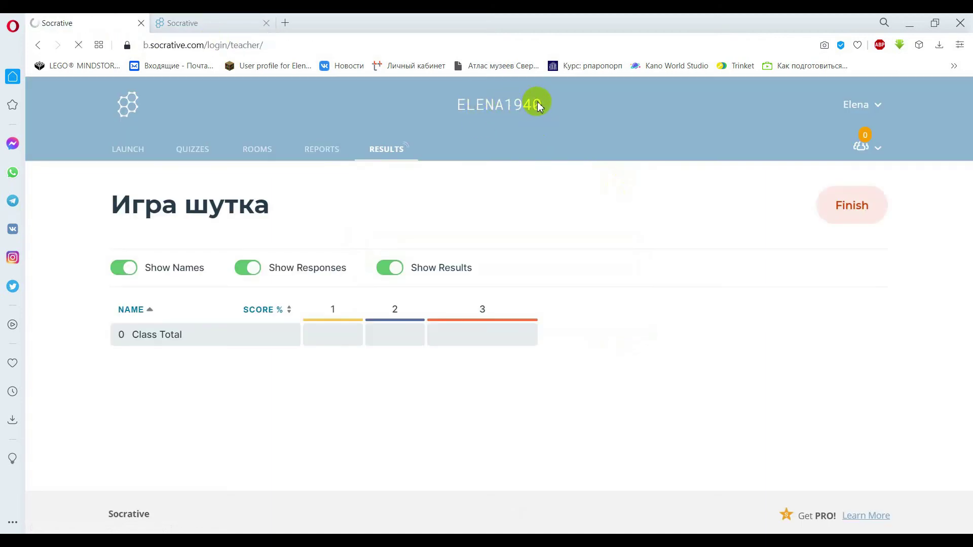
left_click(197, 23)
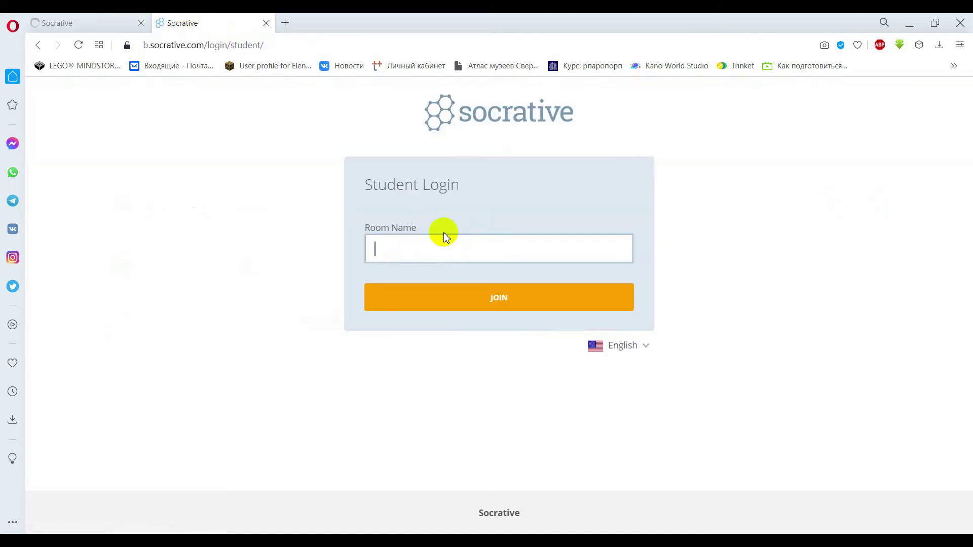
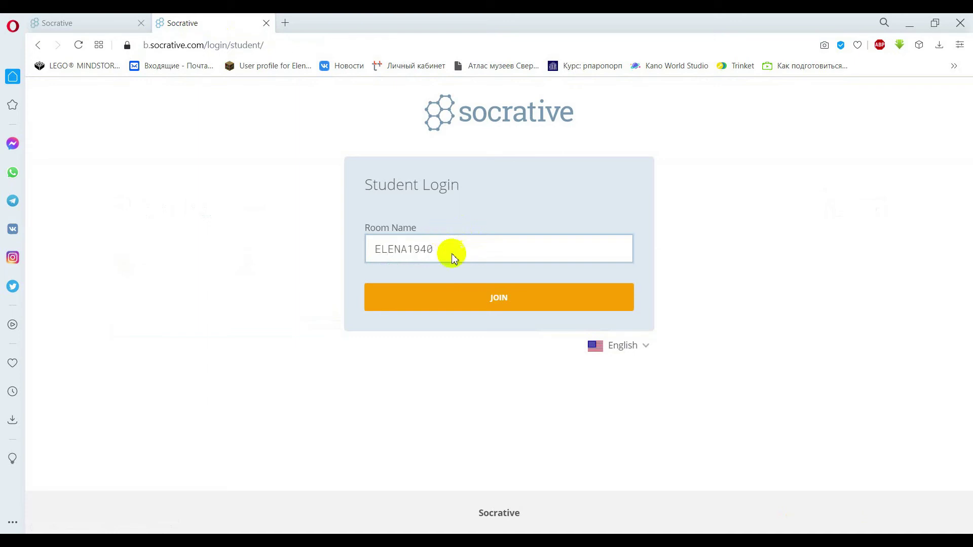
left_click(489, 299)
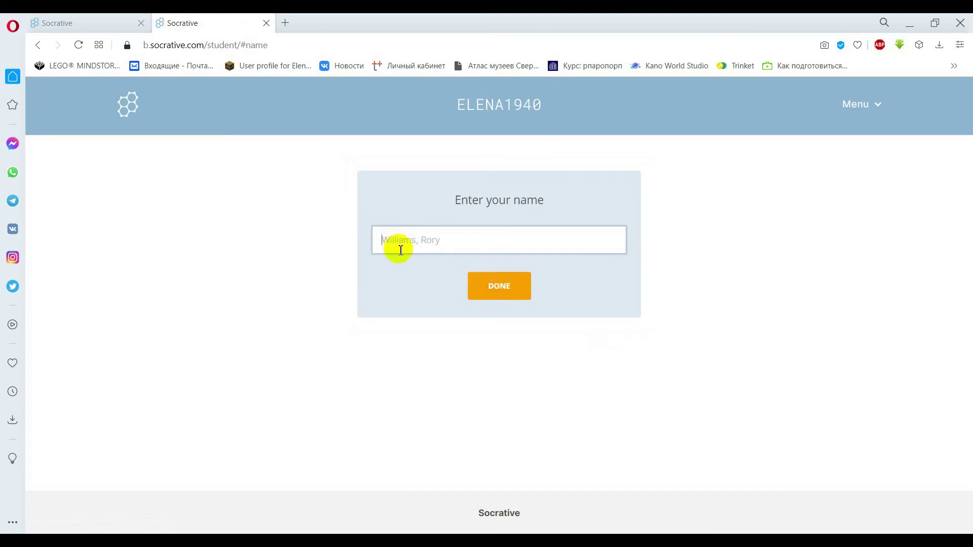
Enter a student name from the suggestions and submit it to start the quiz.
type("A")
key("BackSpace")
type("Ann")
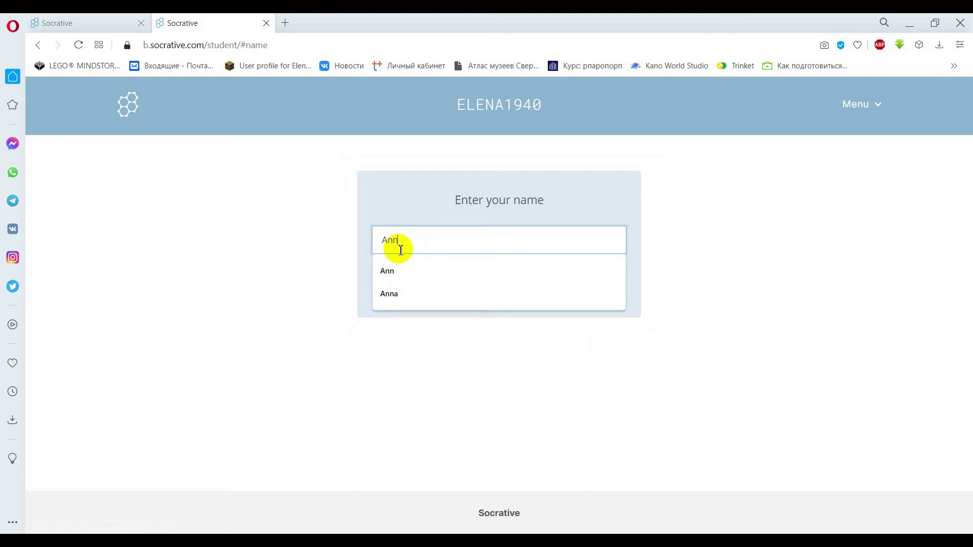
left_click(287, 309)
left_click(513, 296)
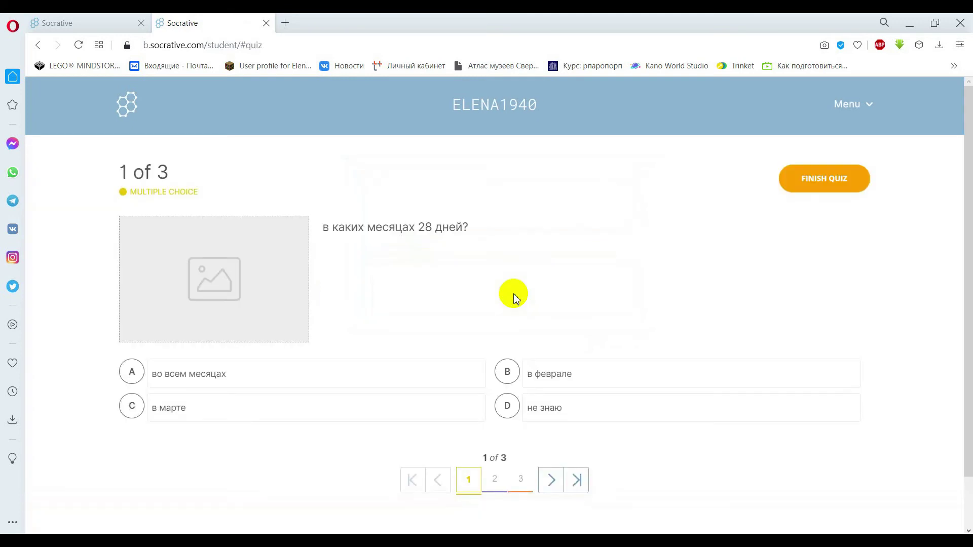
Answer question 1 with 'во всем месяцах' (A) and move ahead to question 3.
left_click_drag(963, 255, 962, 324)
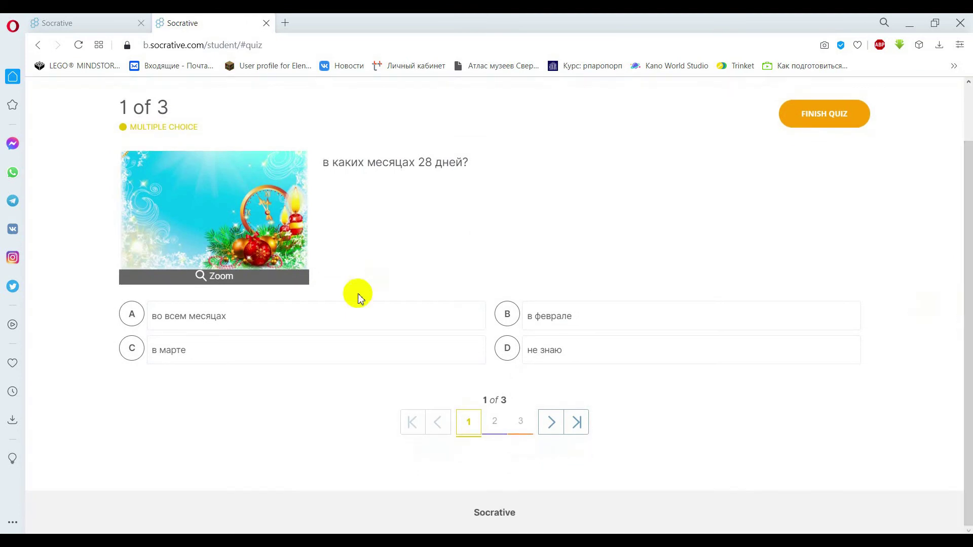
left_click(215, 321)
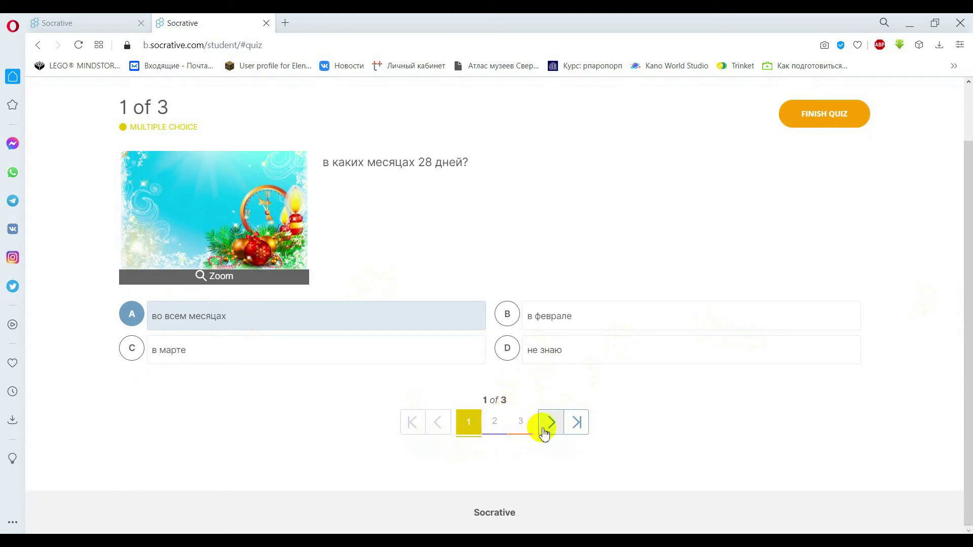
scroll(557, 423, "up", 1)
scroll(568, 415, "down", 1)
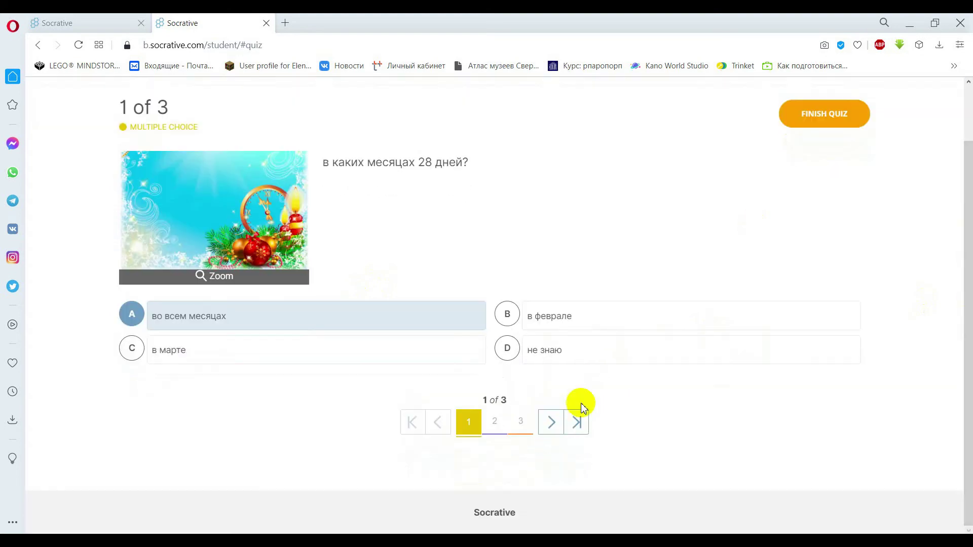
left_click(551, 426)
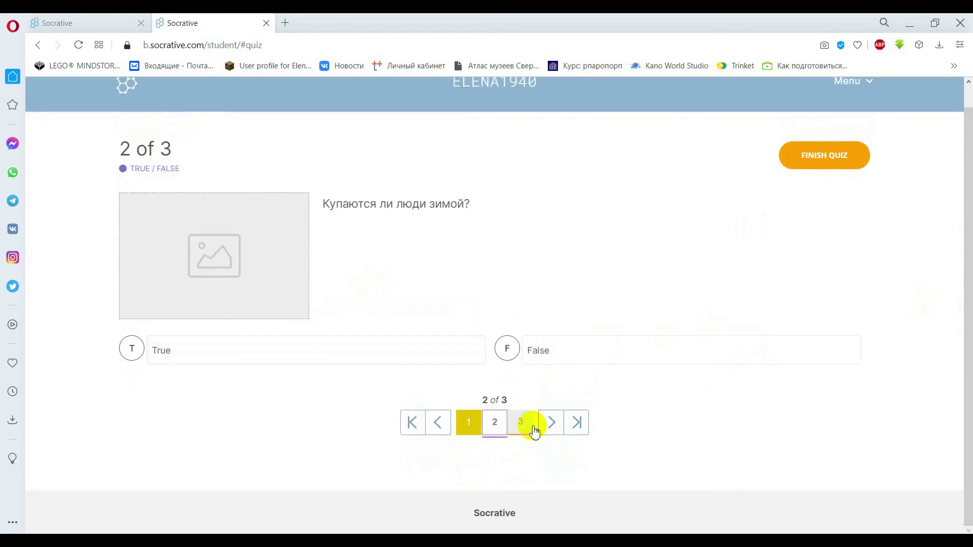
left_click(534, 430)
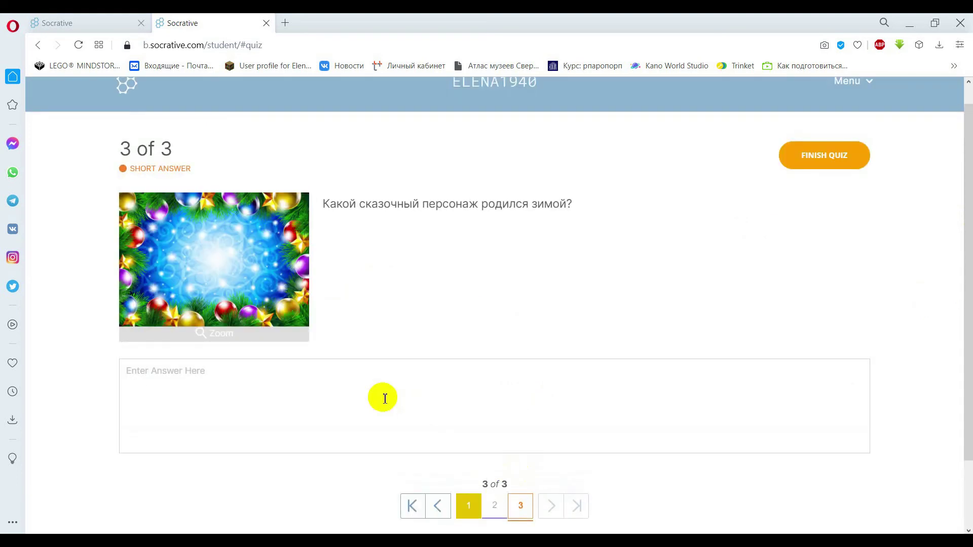
Answer question 3 with 'Снегурочка' and question 2 with True, then finish the quiz.
left_click(316, 396)
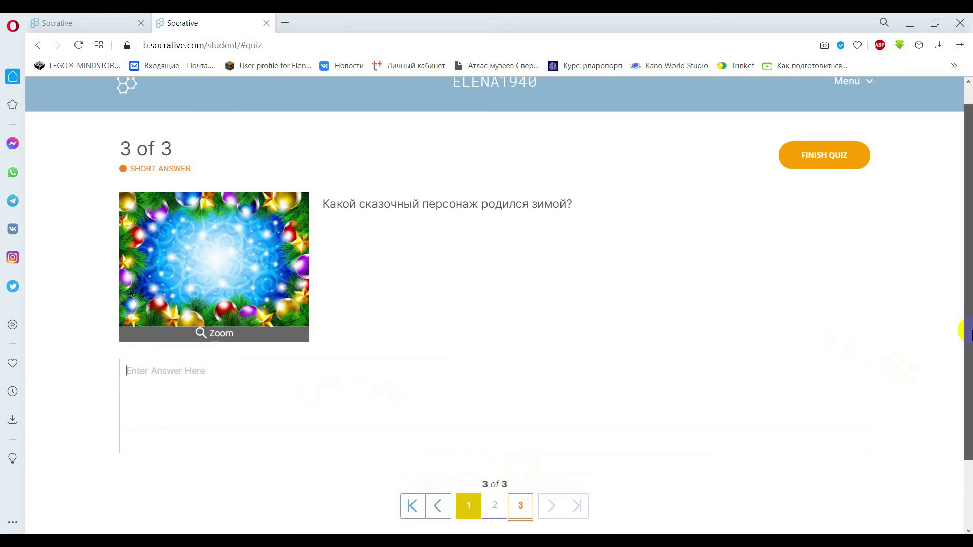
left_click_drag(967, 326, 967, 391)
type("Снегурочка")
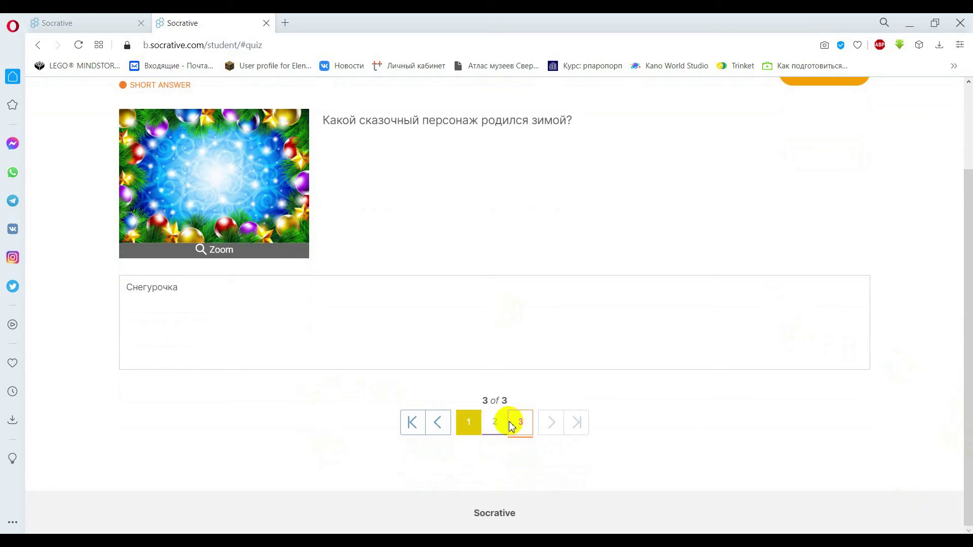
left_click(494, 422)
left_click(324, 360)
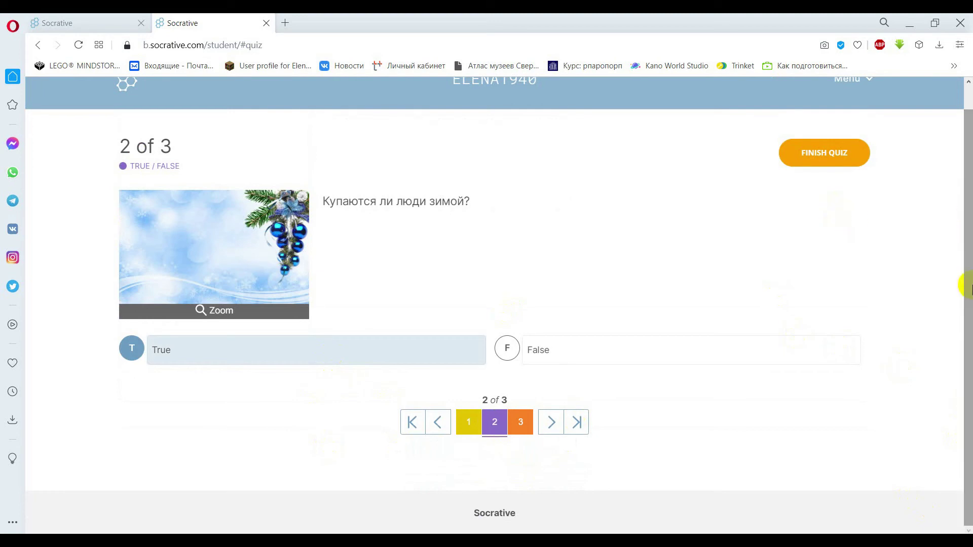
left_click(578, 422)
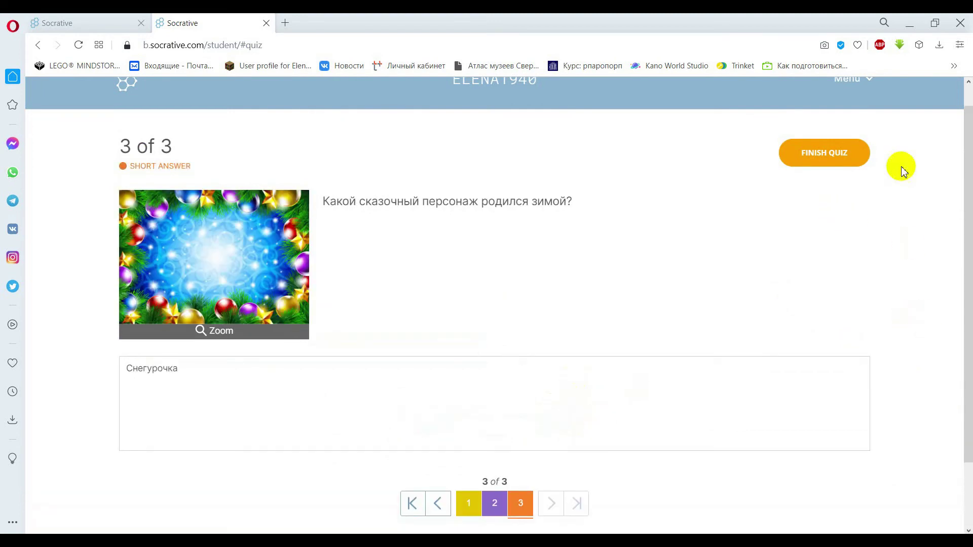
left_click(840, 152)
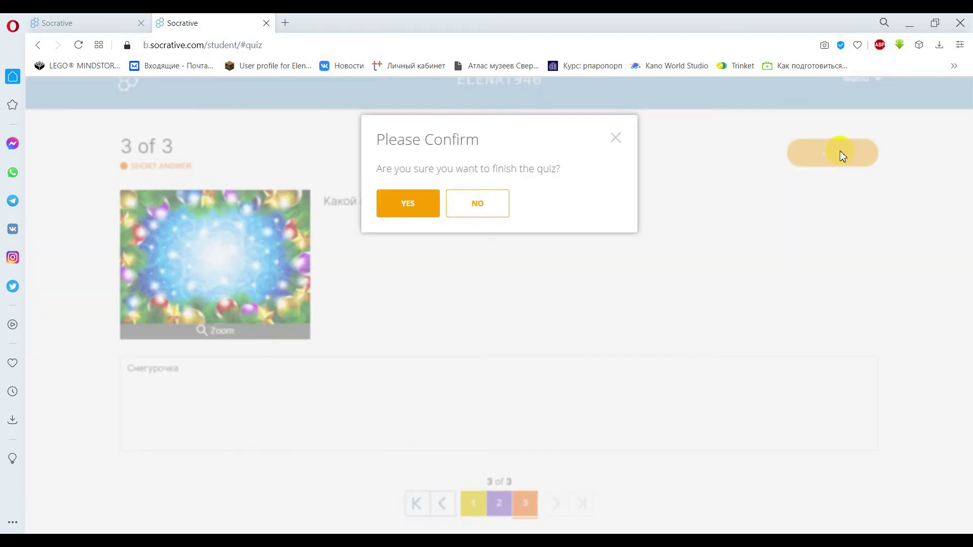
left_click(391, 206)
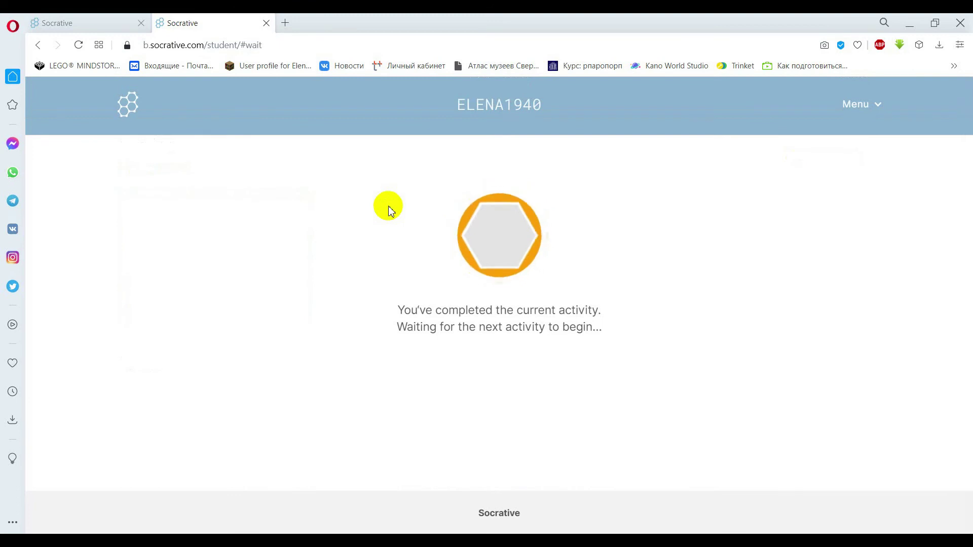
Close the student tab and show the teacher's list of saved reports.
key("ctrl+w")
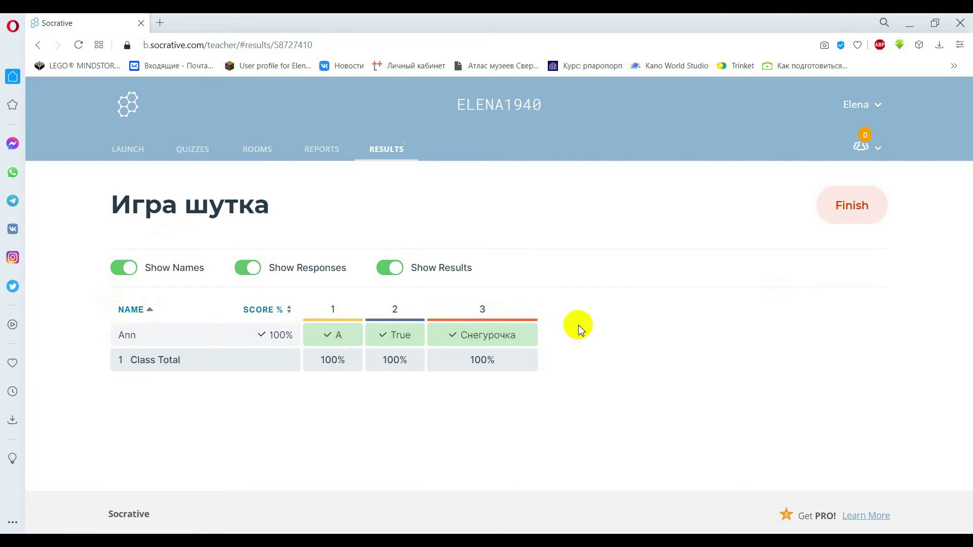
left_click(328, 156)
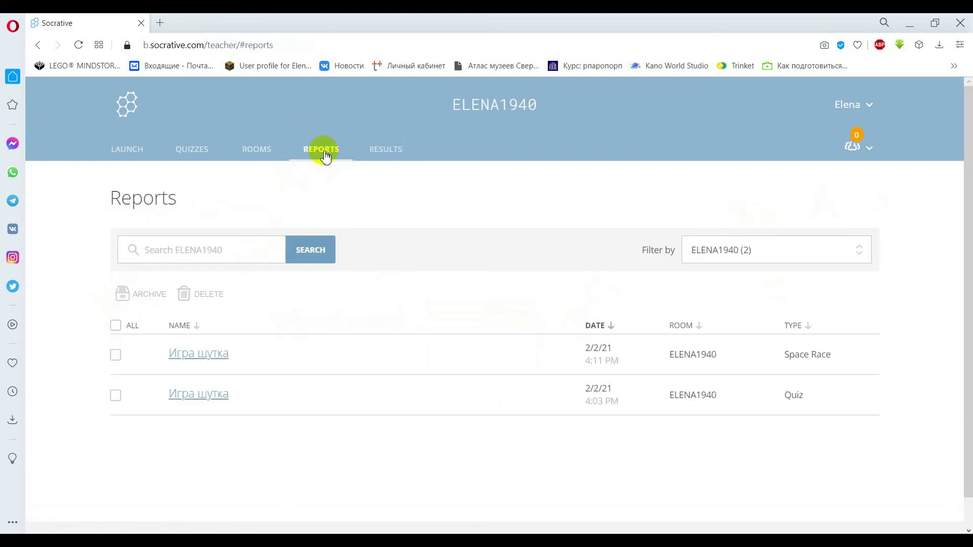
Open the first Игра шутка report and save its Complete Results Excel to Google Drive.
left_click(196, 360)
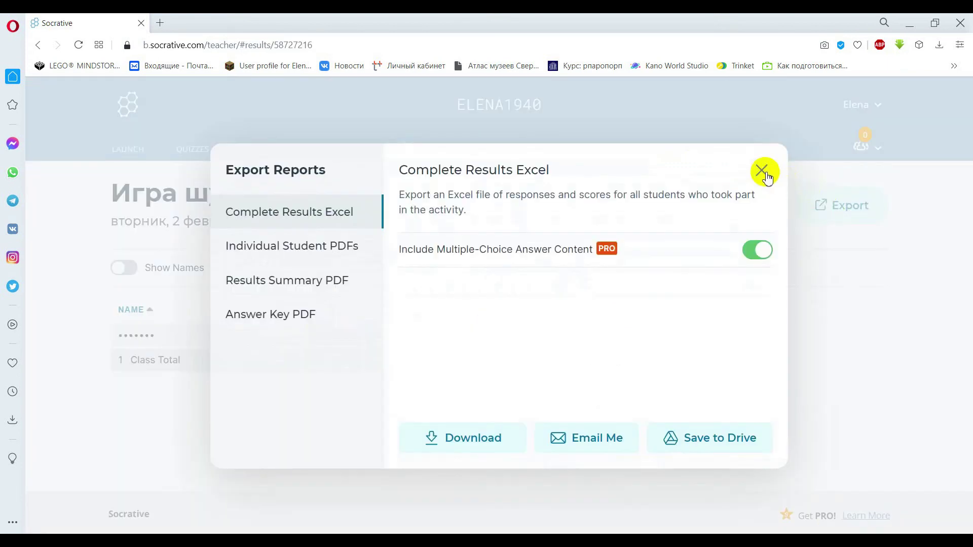
left_click(765, 170)
left_click(836, 209)
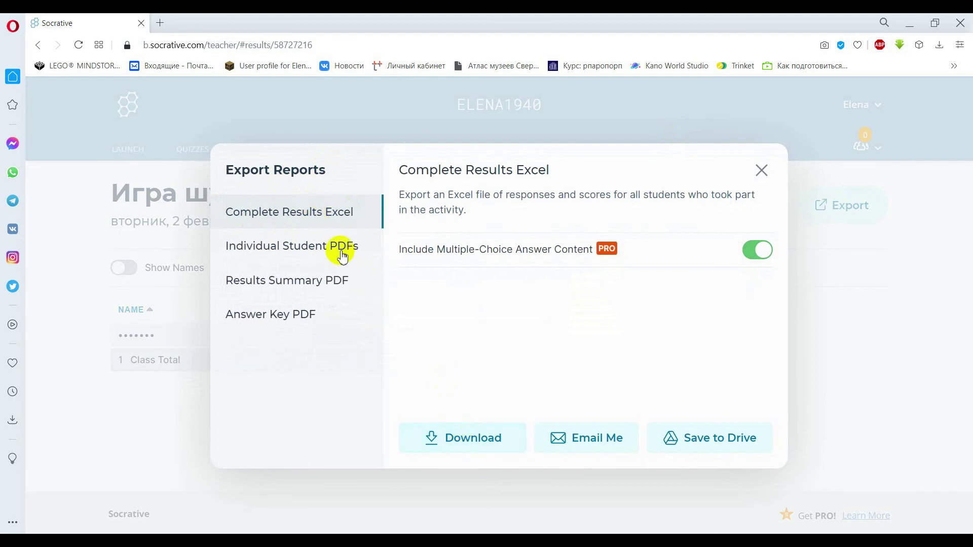
left_click(698, 452)
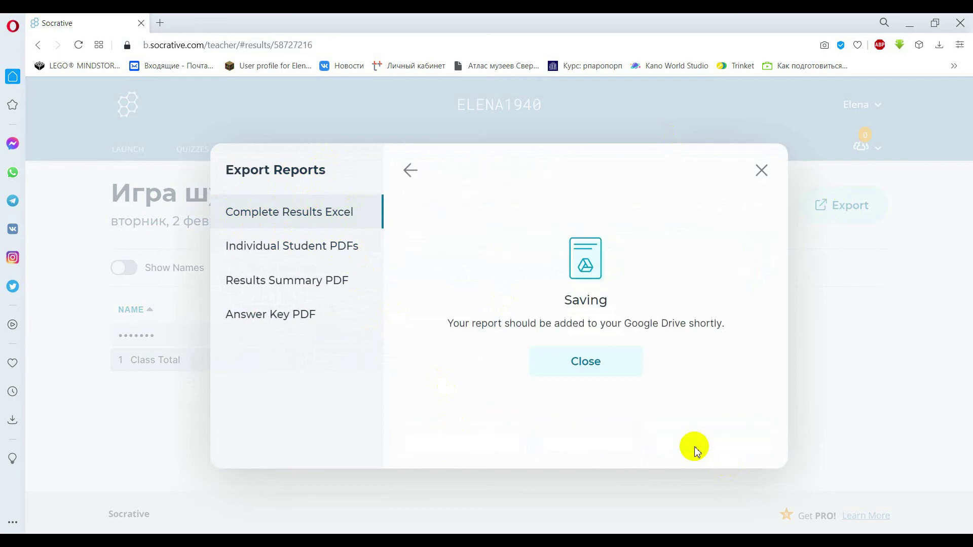
Review the individual student, results summary and answer key PDF export options, then close.
left_click(272, 255)
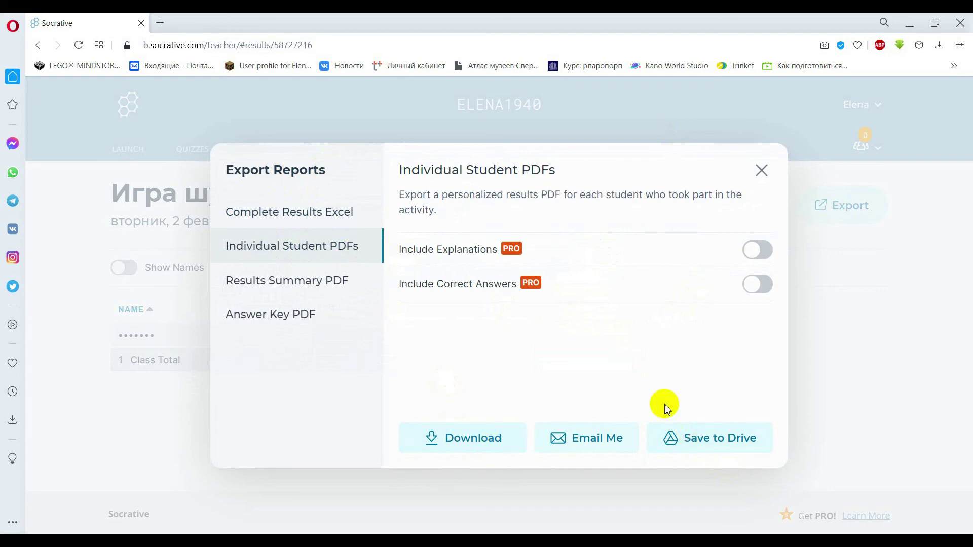
left_click(315, 287)
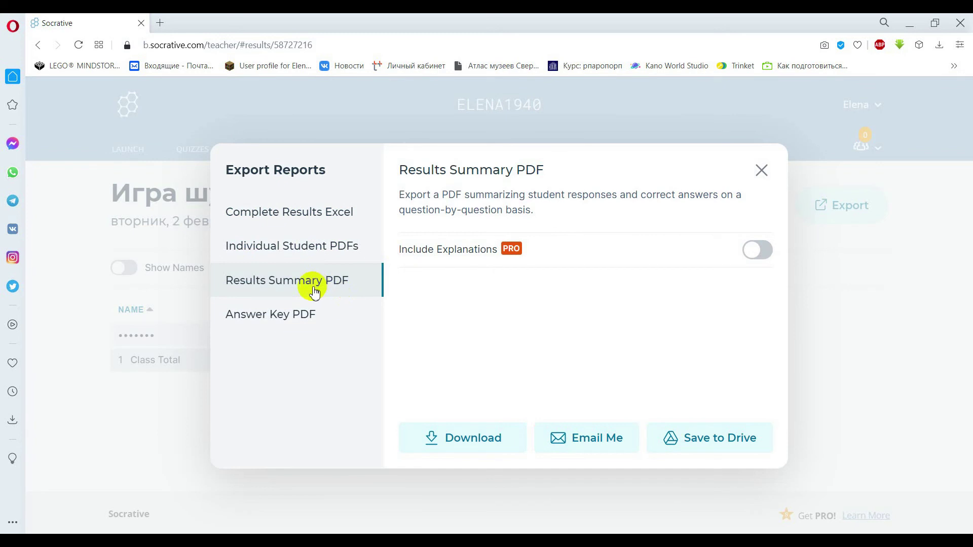
left_click(289, 320)
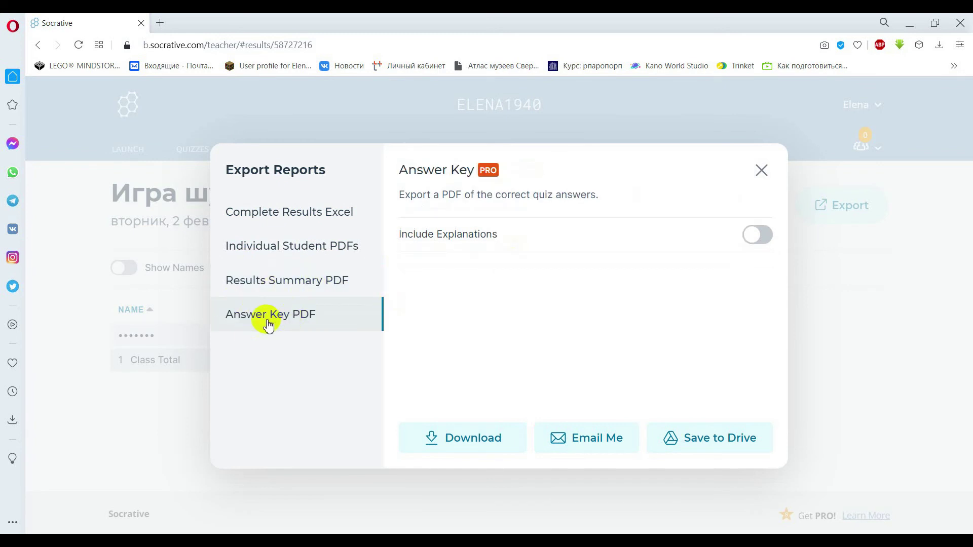
left_click(761, 171)
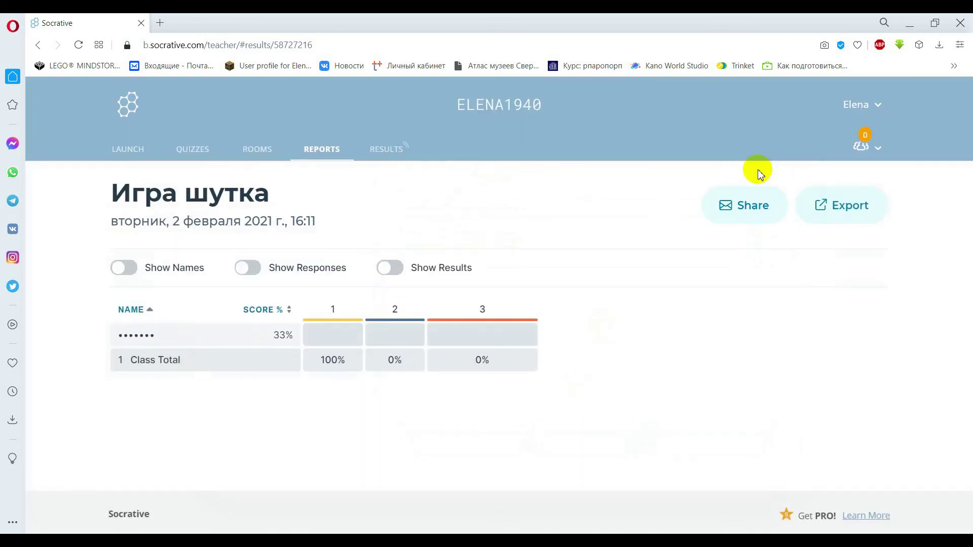
Finish the live Игра шутка activity from its results and return to the Launch page.
left_click(136, 150)
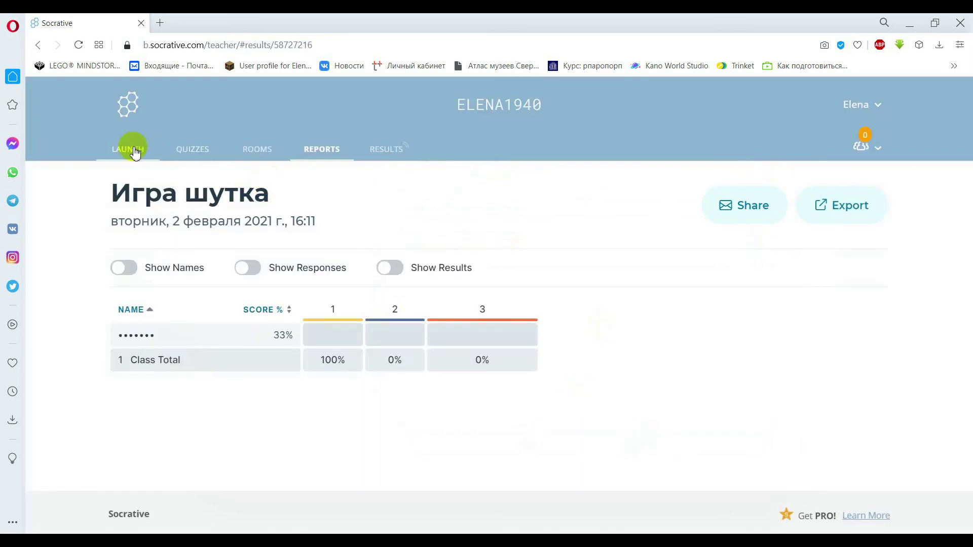
left_click(390, 153)
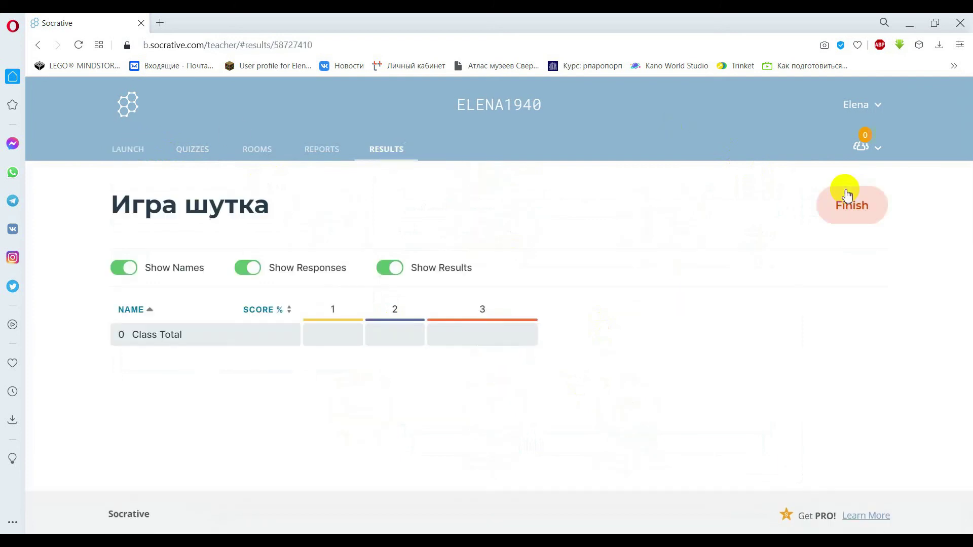
left_click(850, 219)
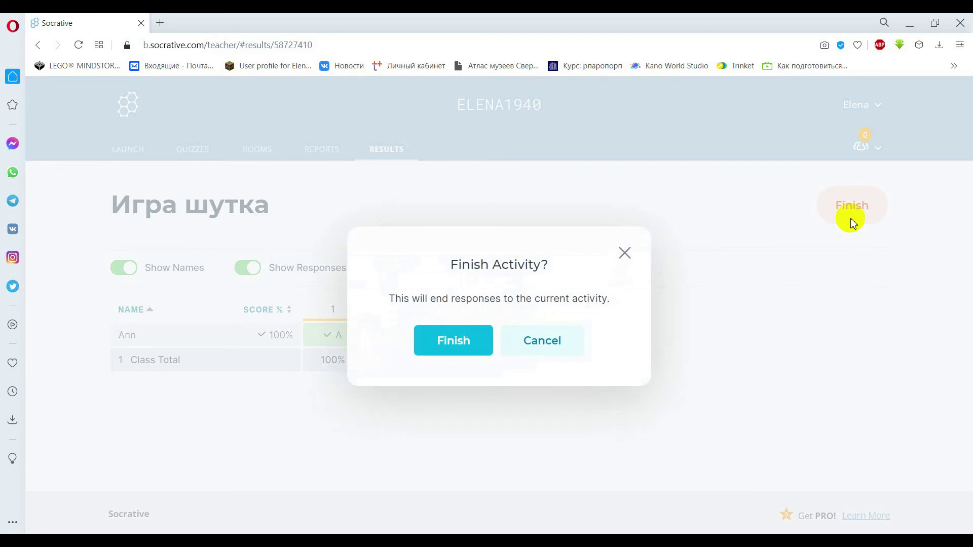
left_click(466, 342)
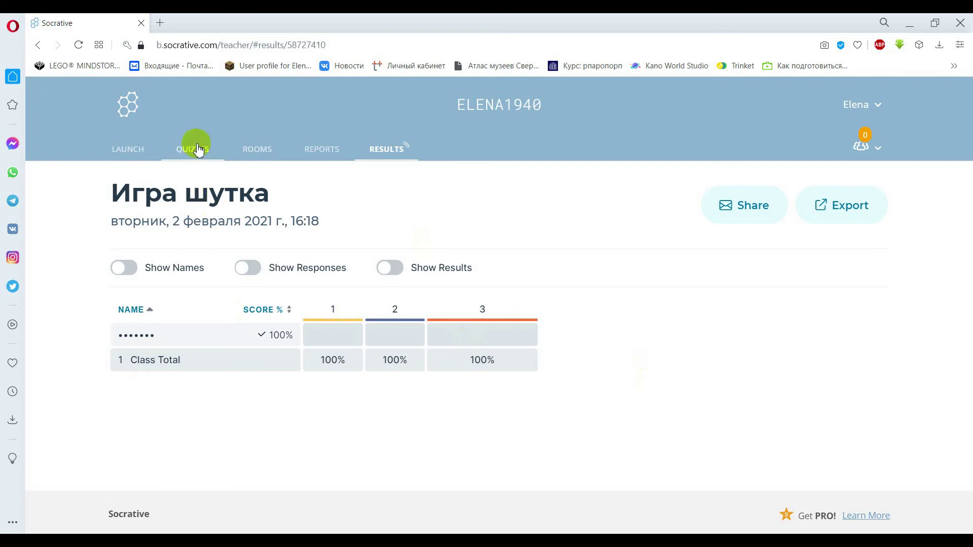
left_click(127, 152)
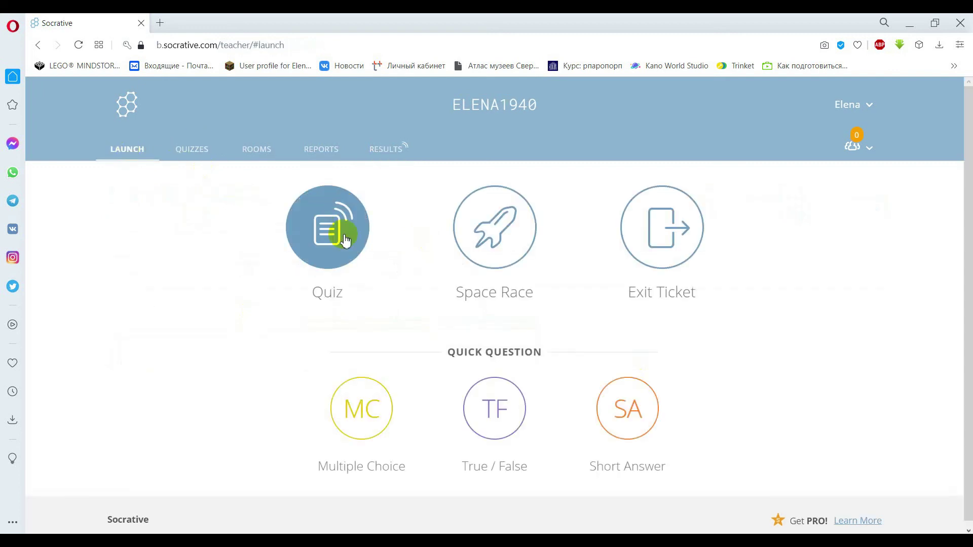
Start a Space Race using the Игра шутка quiz.
left_click(495, 242)
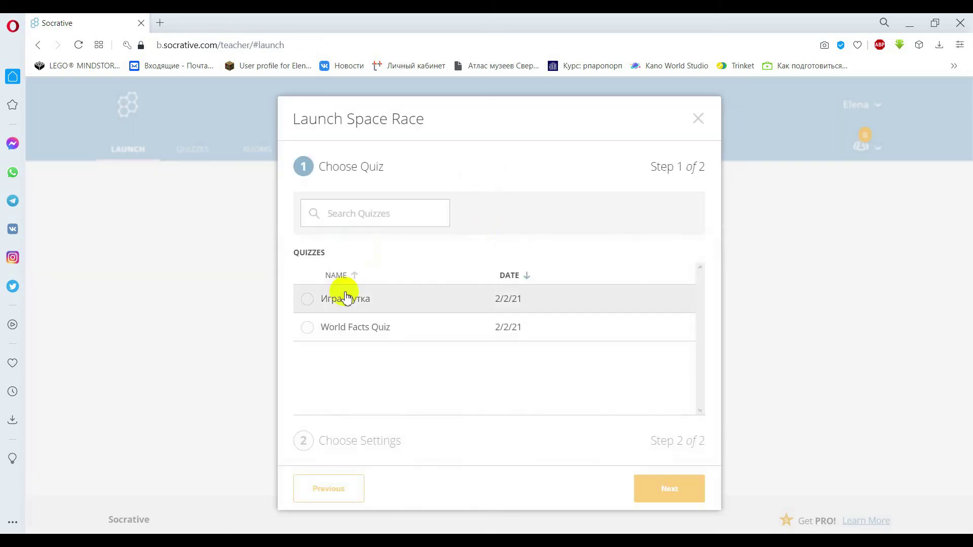
left_click(308, 300)
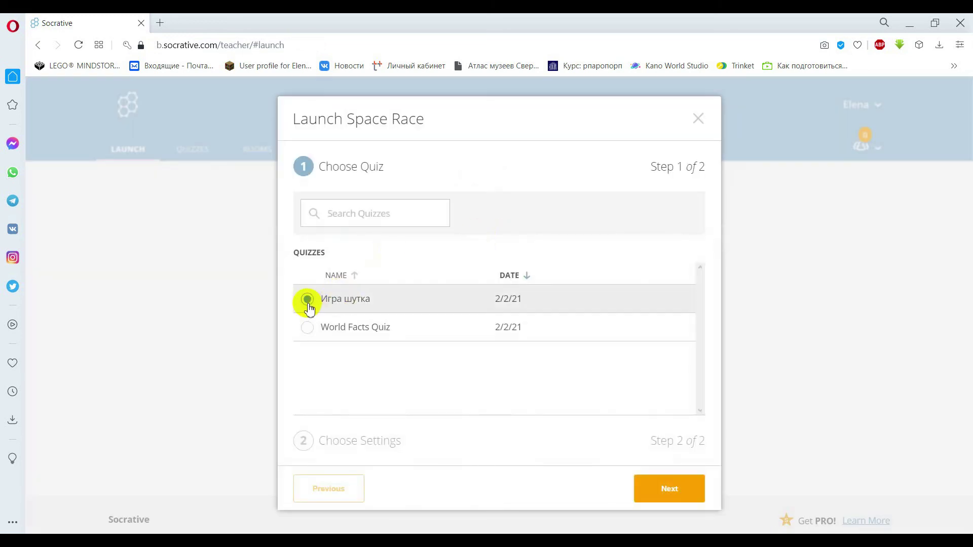
left_click(667, 493)
Set the race to 3 teams with the Bee icon and start it.
left_click(401, 272)
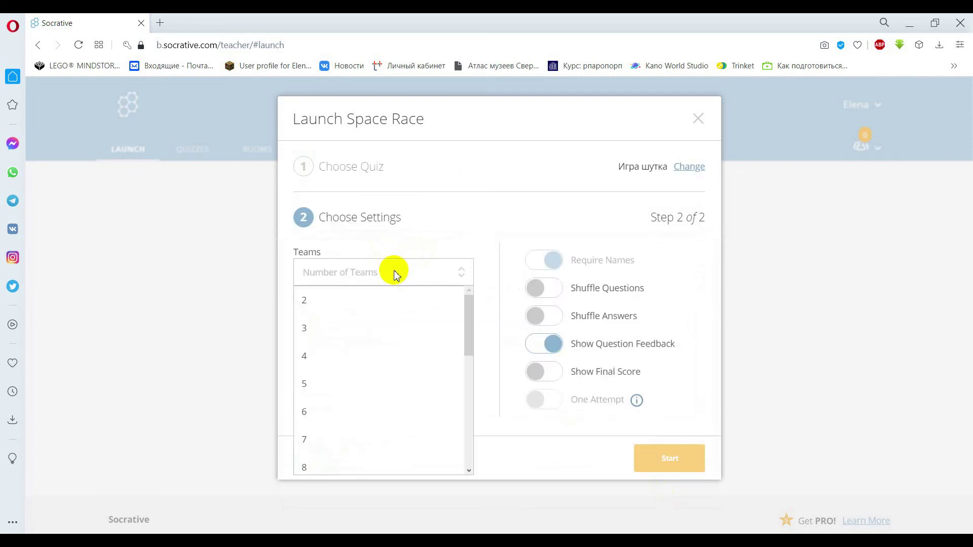
left_click_drag(463, 321, 461, 282)
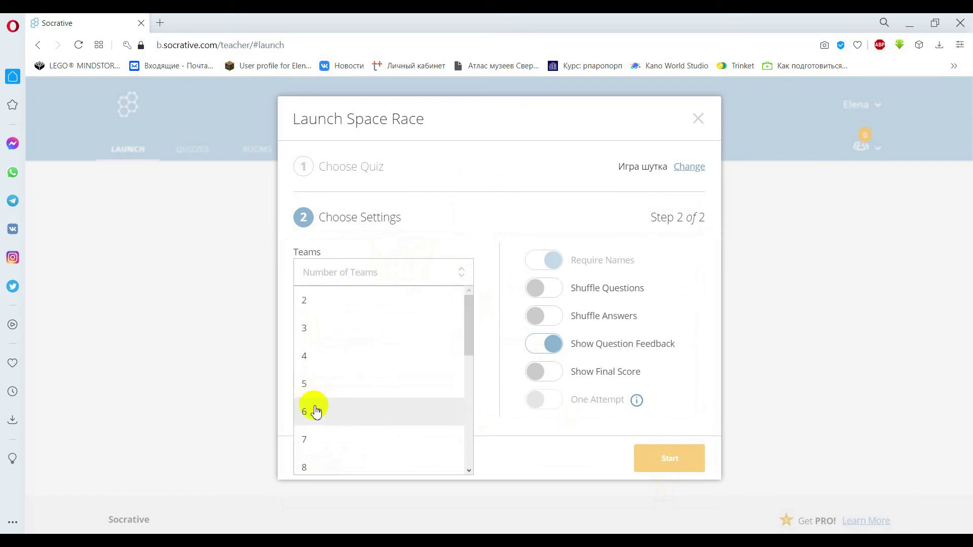
left_click(315, 408)
left_click(462, 273)
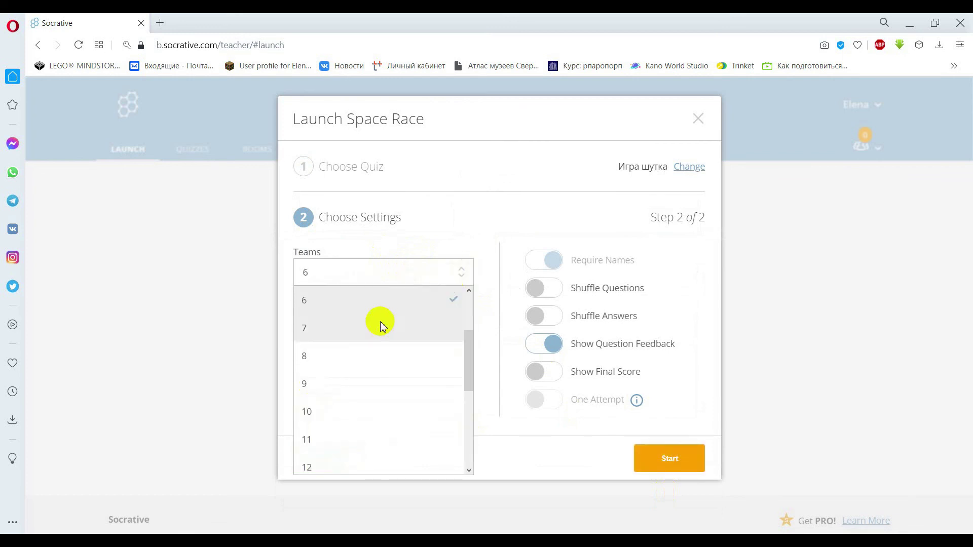
left_click_drag(468, 355, 472, 289)
left_click(323, 330)
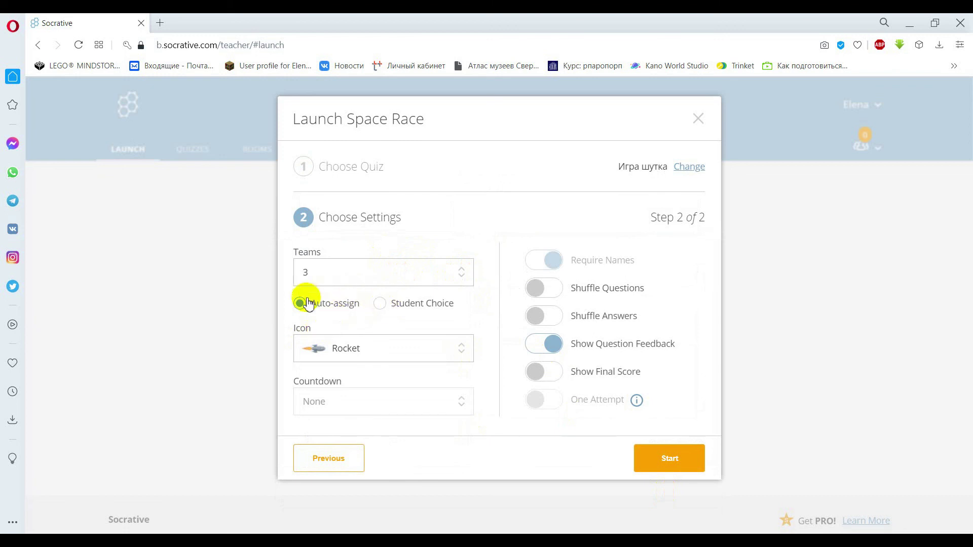
left_click(463, 353)
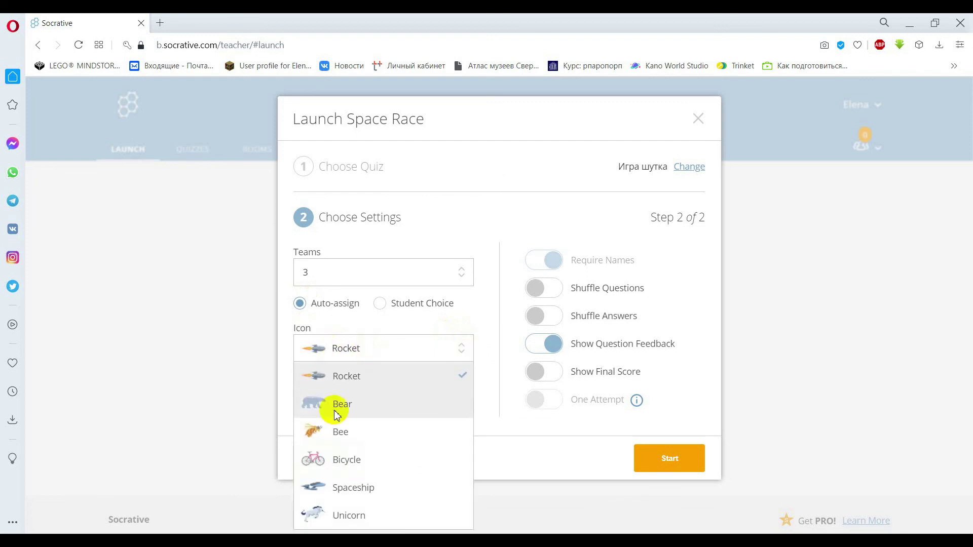
left_click(339, 434)
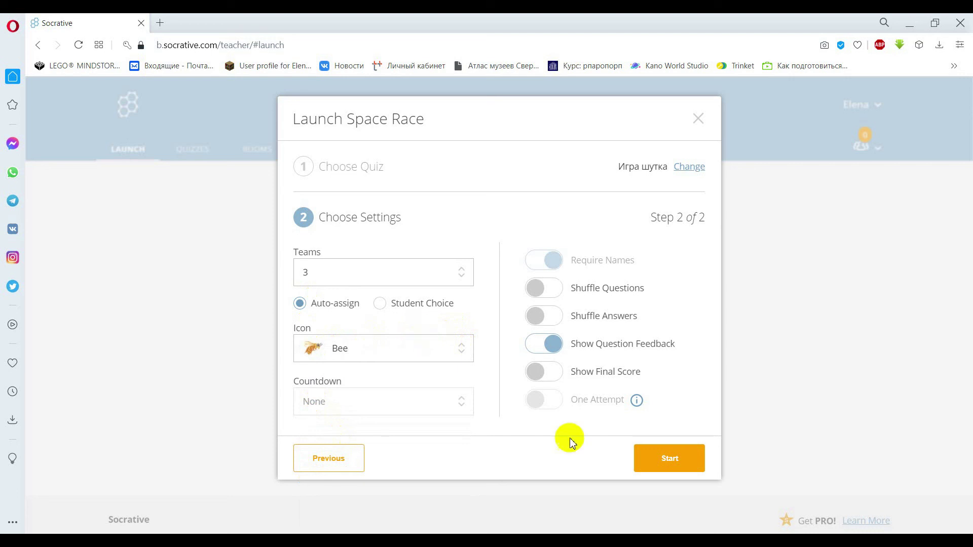
left_click(673, 458)
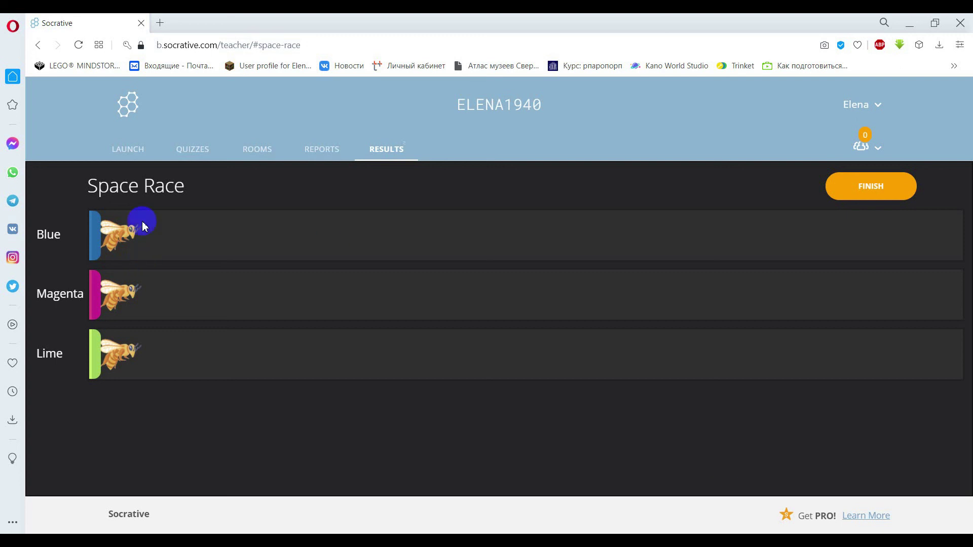
Open a new empty browser tab beside the running Space Race.
left_click(160, 23)
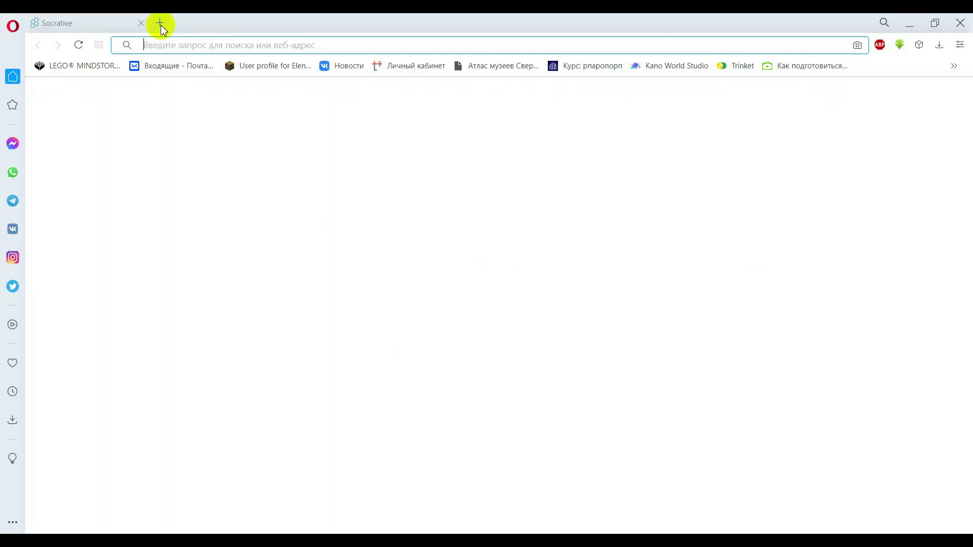
Search Yandex for 'socrative' and open the Socrative home page.
left_click(250, 135)
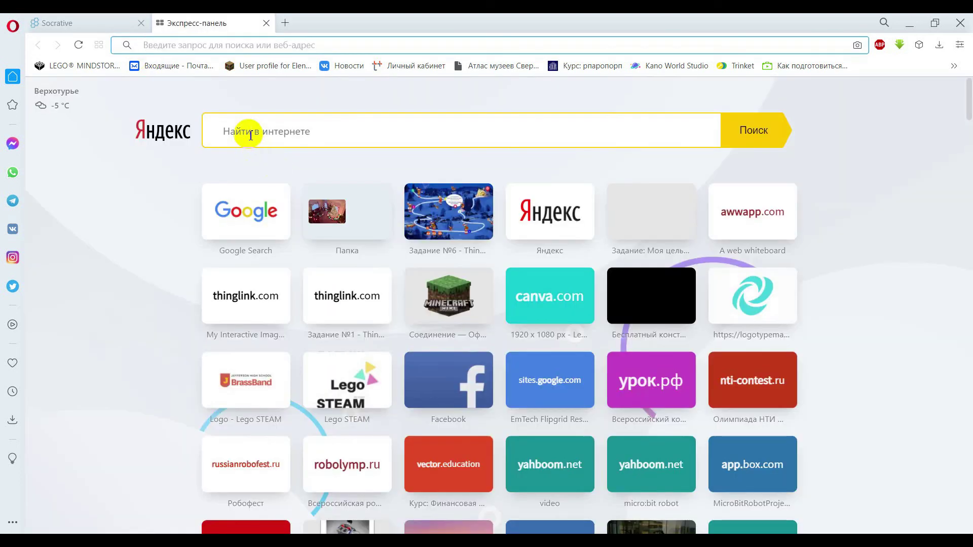
type("socrative")
key("Return")
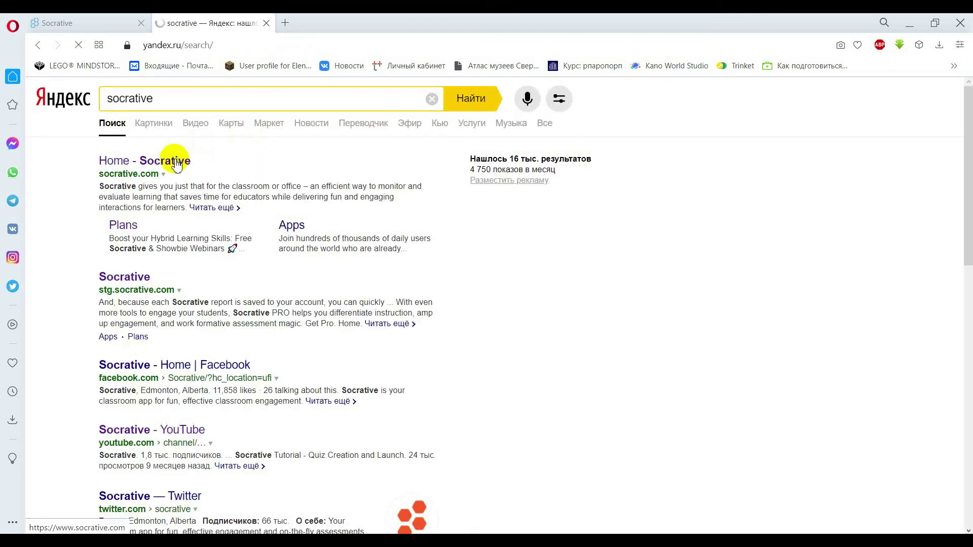
left_click(243, 159)
left_click(266, 23)
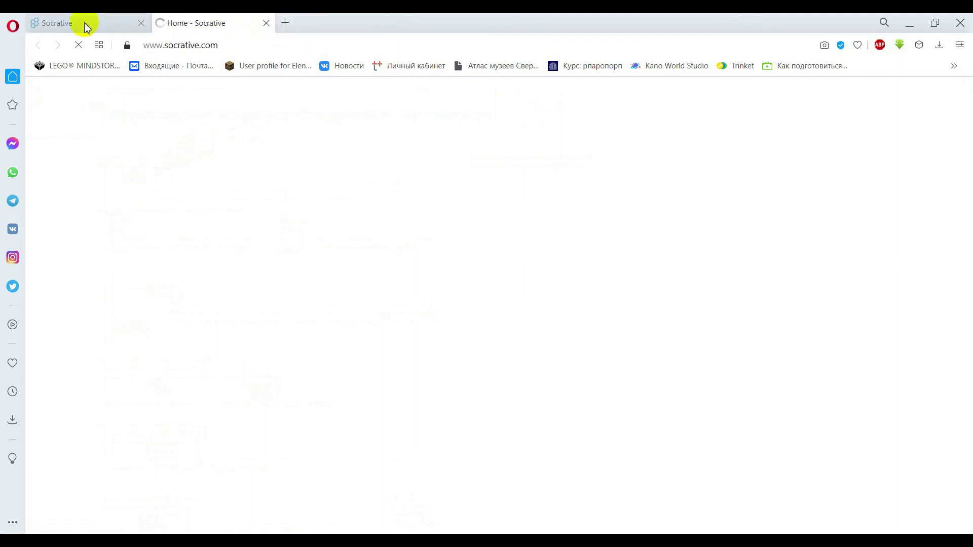
left_click(84, 24)
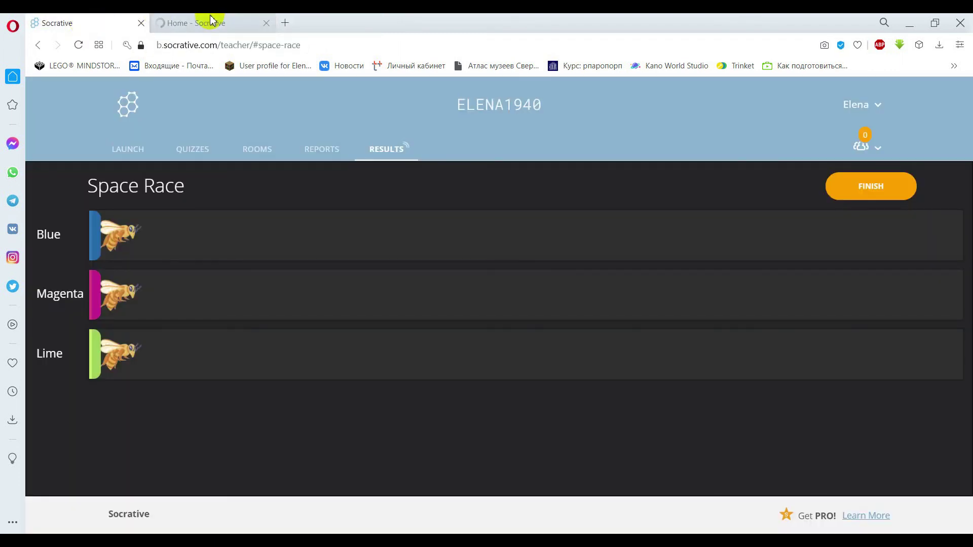
left_click(215, 23)
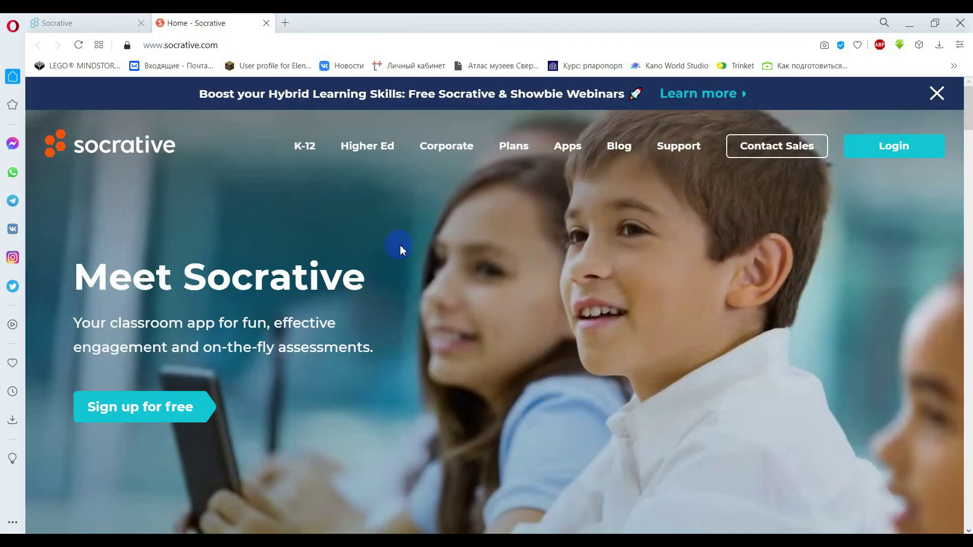
Use Student Login to join the teacher's room.
left_click(886, 158)
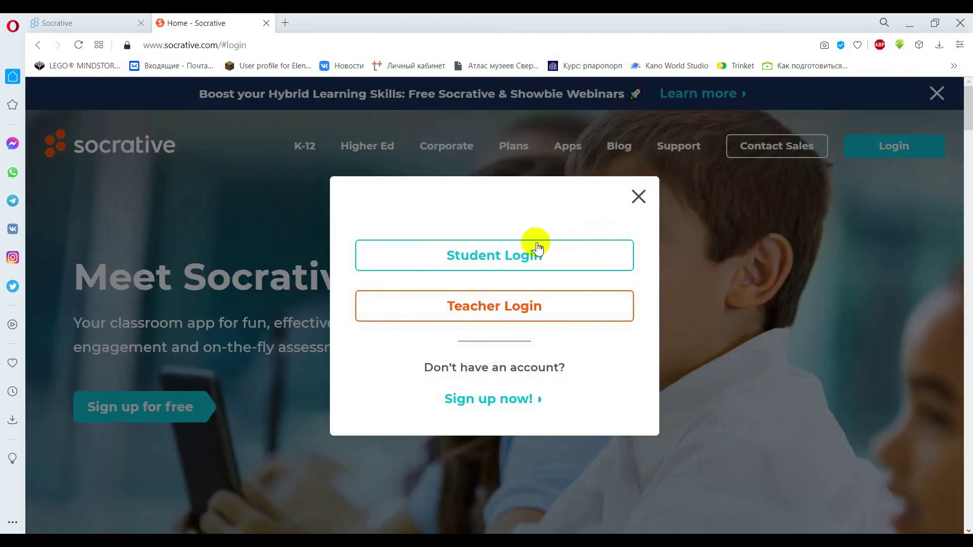
left_click(495, 263)
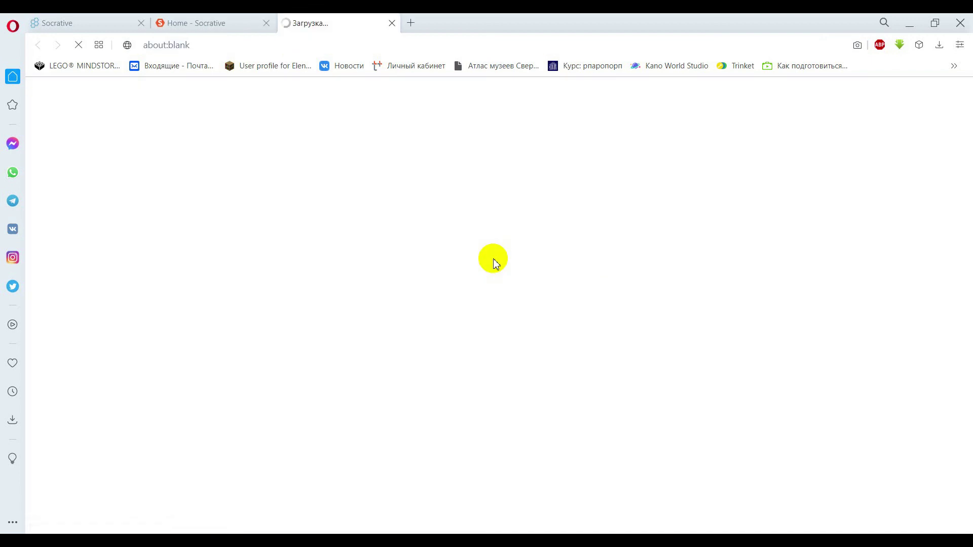
left_click(266, 23)
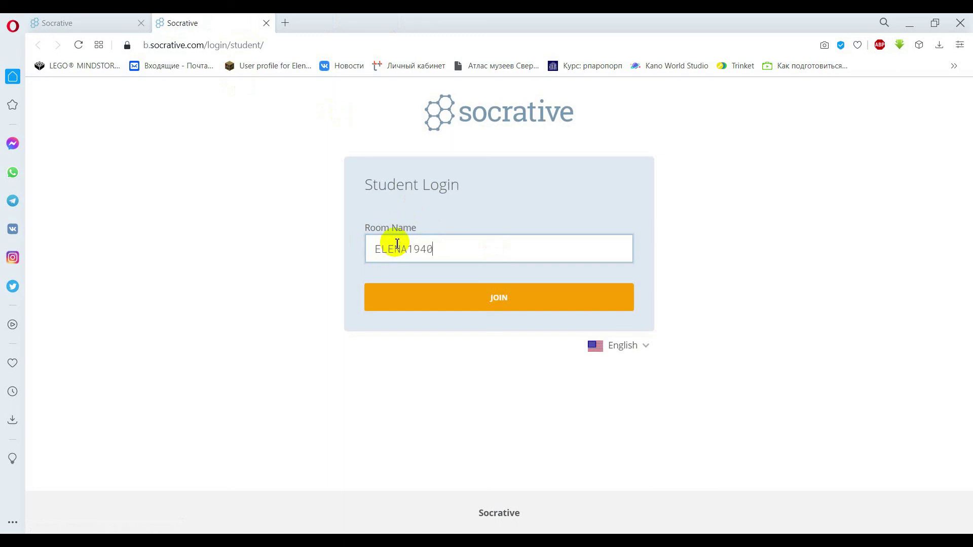
left_click(489, 306)
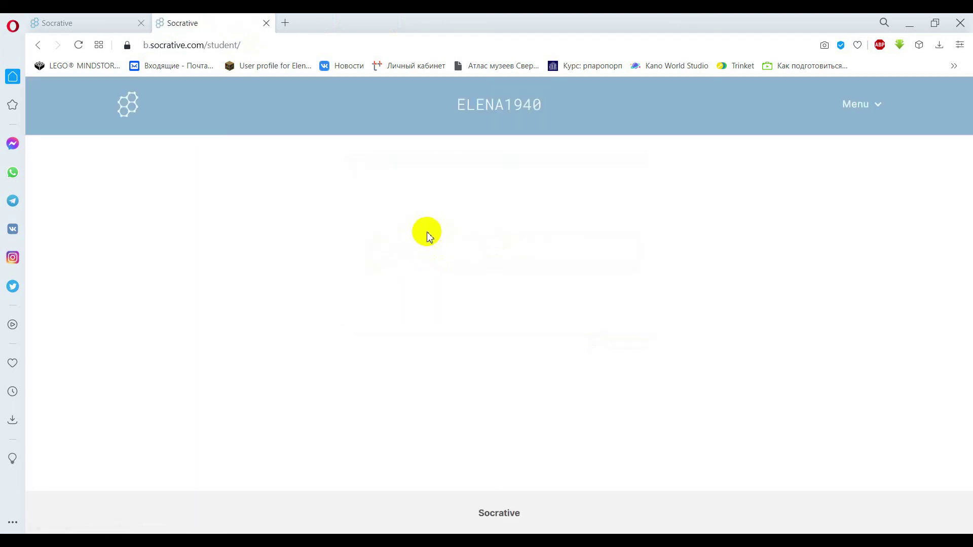
Enter the student name and confirm it.
left_click(411, 241)
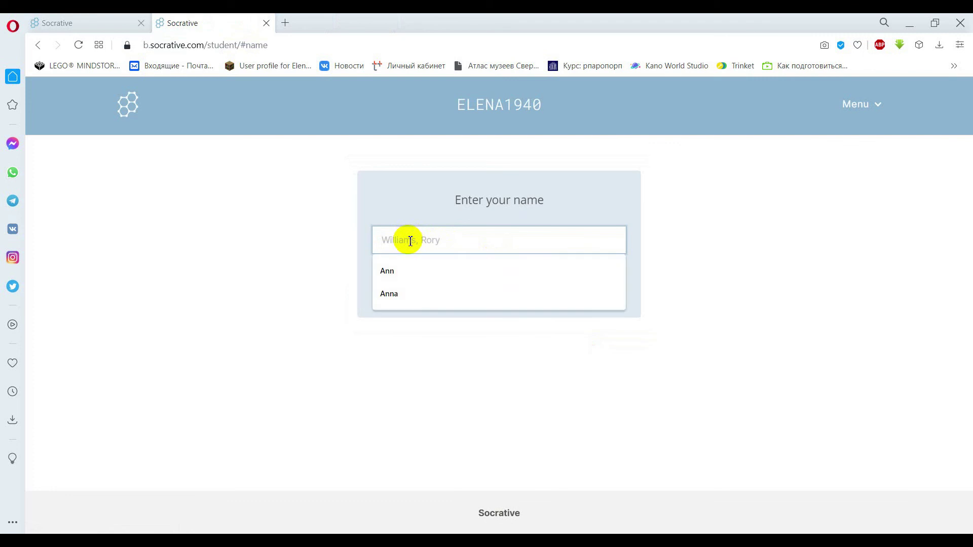
type("Mash")
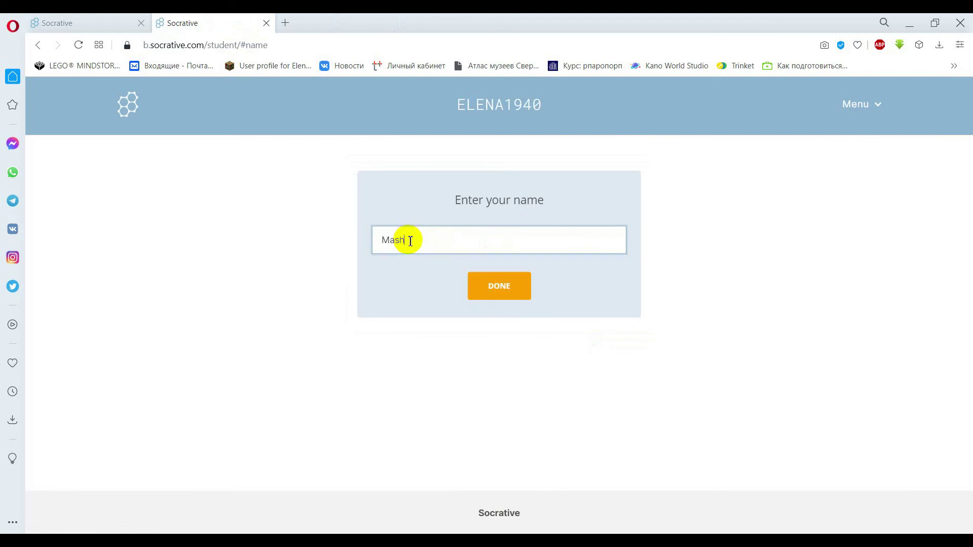
left_click(499, 283)
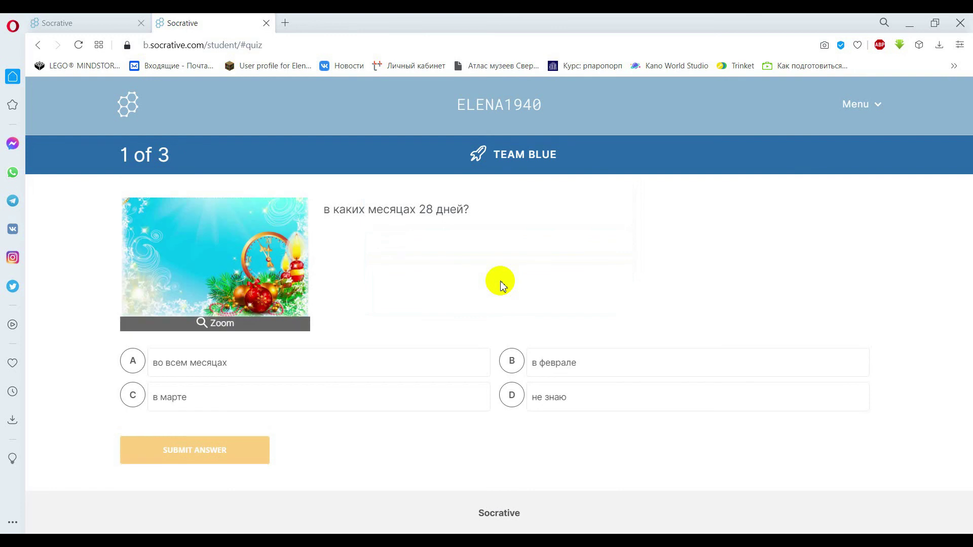
Submit 'во всем месяцах' for question 1 and check Team Blue's progress.
left_click(294, 365)
left_click(226, 451)
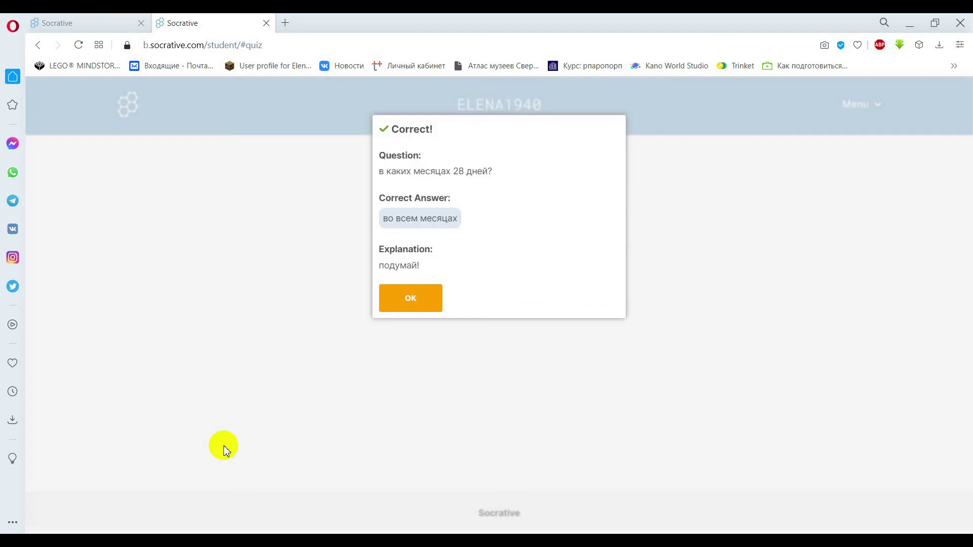
left_click(408, 304)
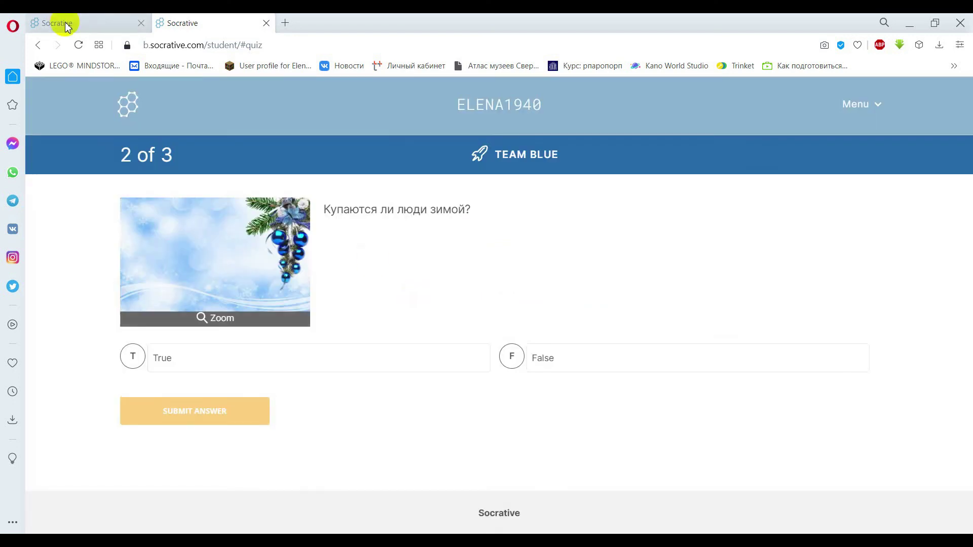
left_click(65, 24)
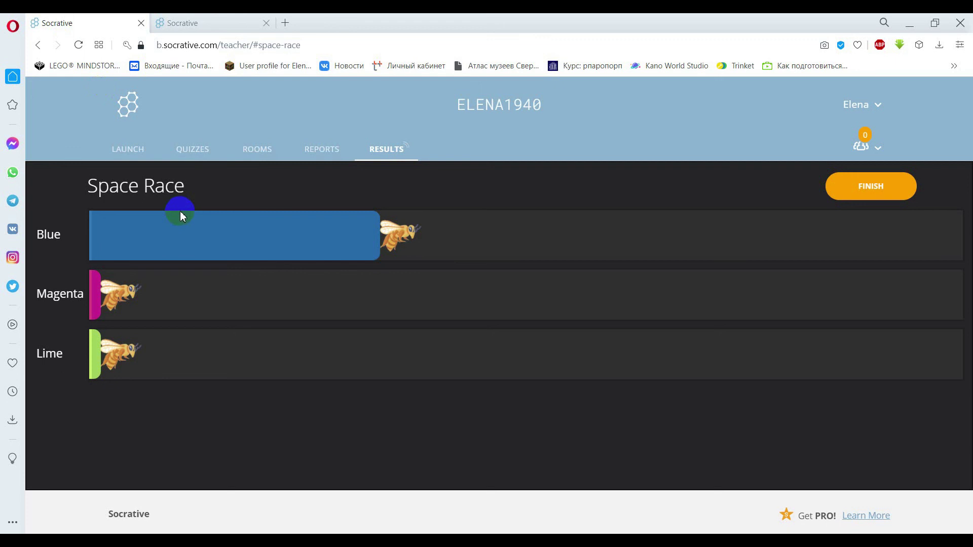
left_click(213, 23)
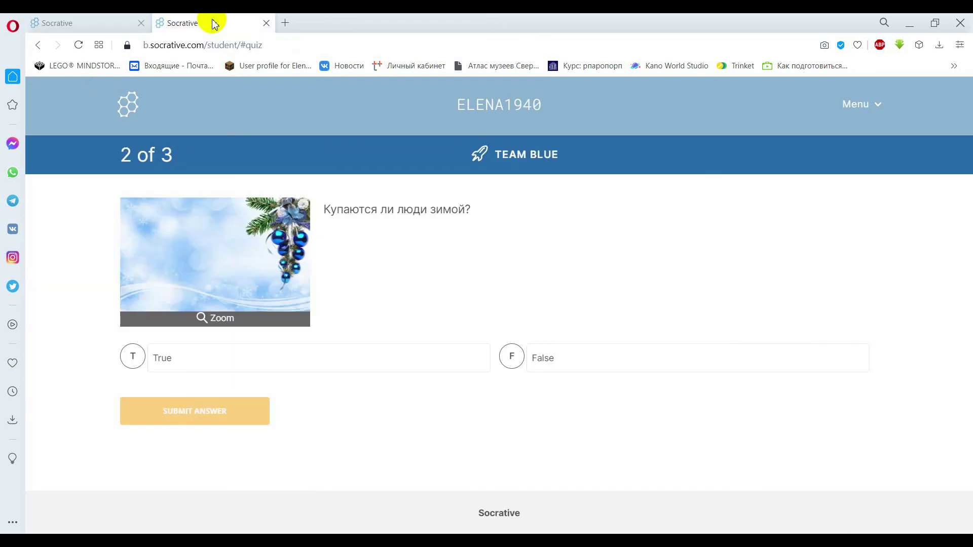
Submit True for question 2, check the race again, and start question 3's answer.
left_click(157, 364)
left_click(182, 416)
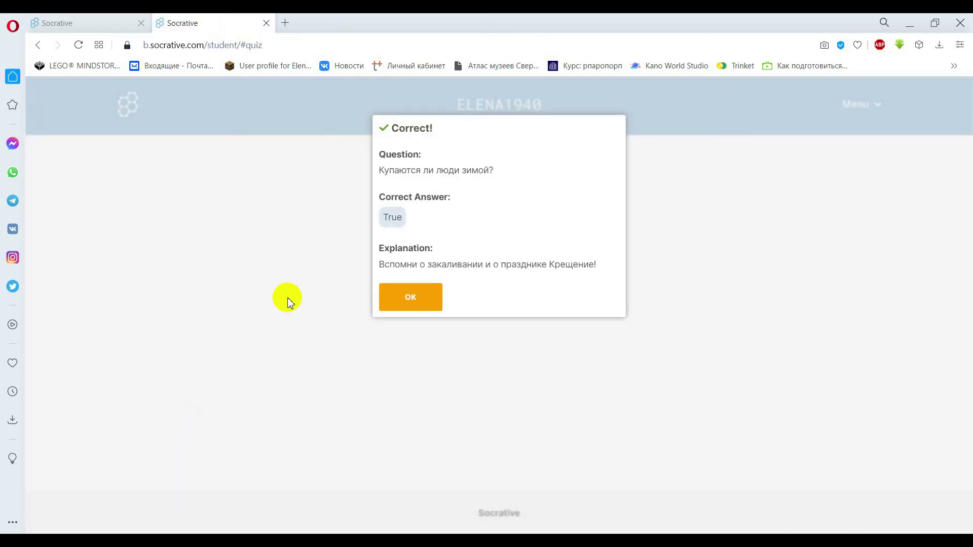
left_click(398, 306)
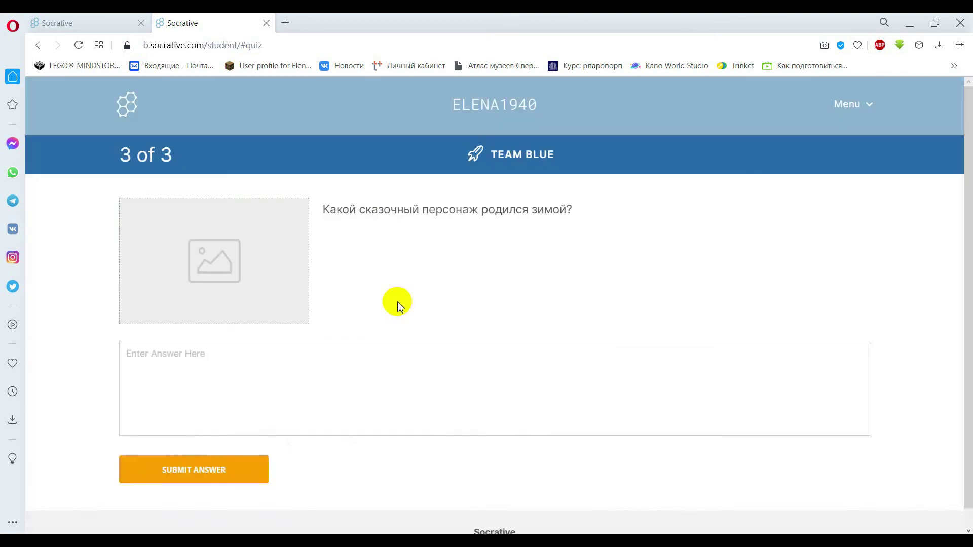
left_click(105, 20)
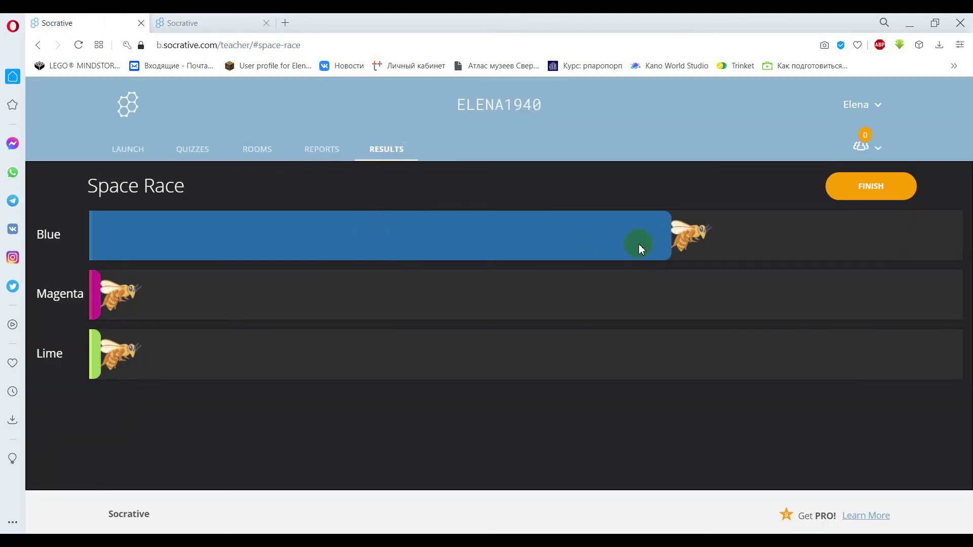
left_click(187, 23)
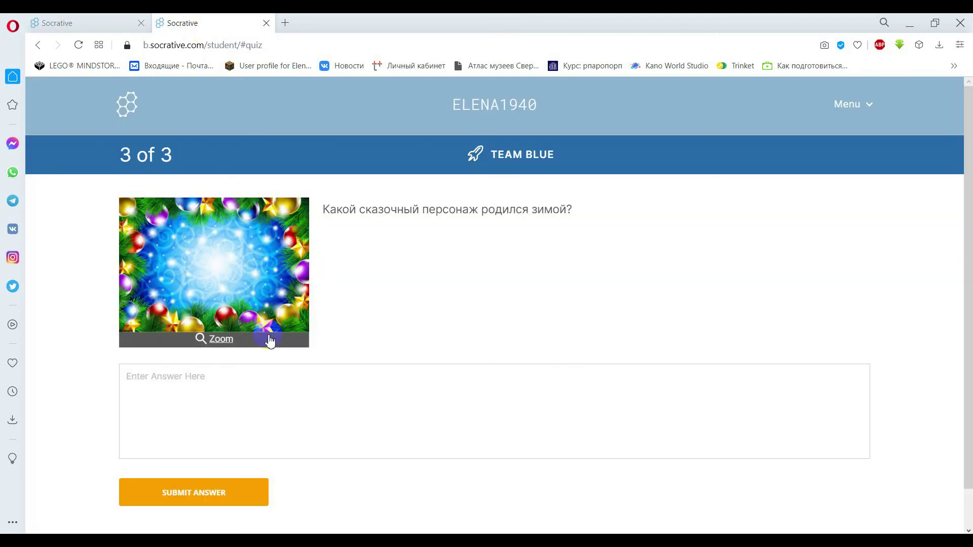
left_click(218, 386)
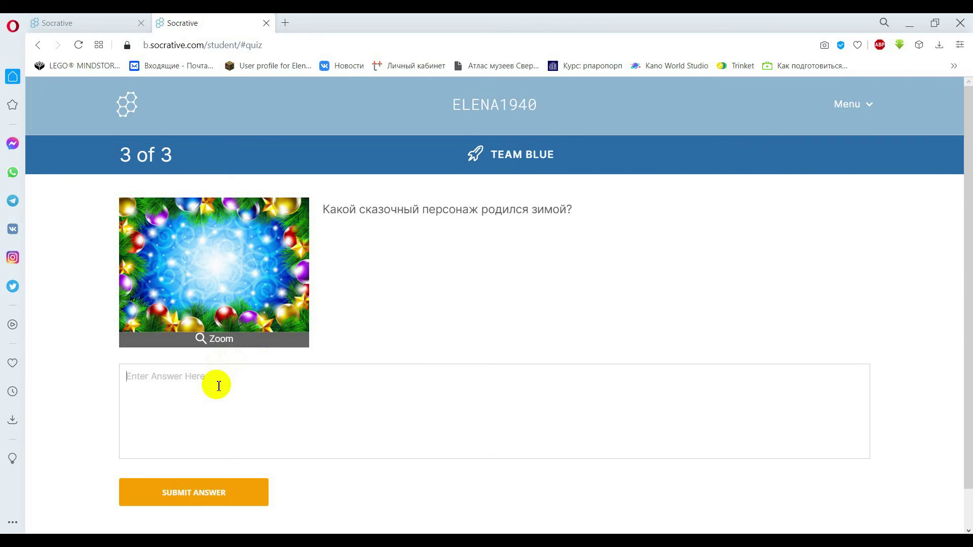